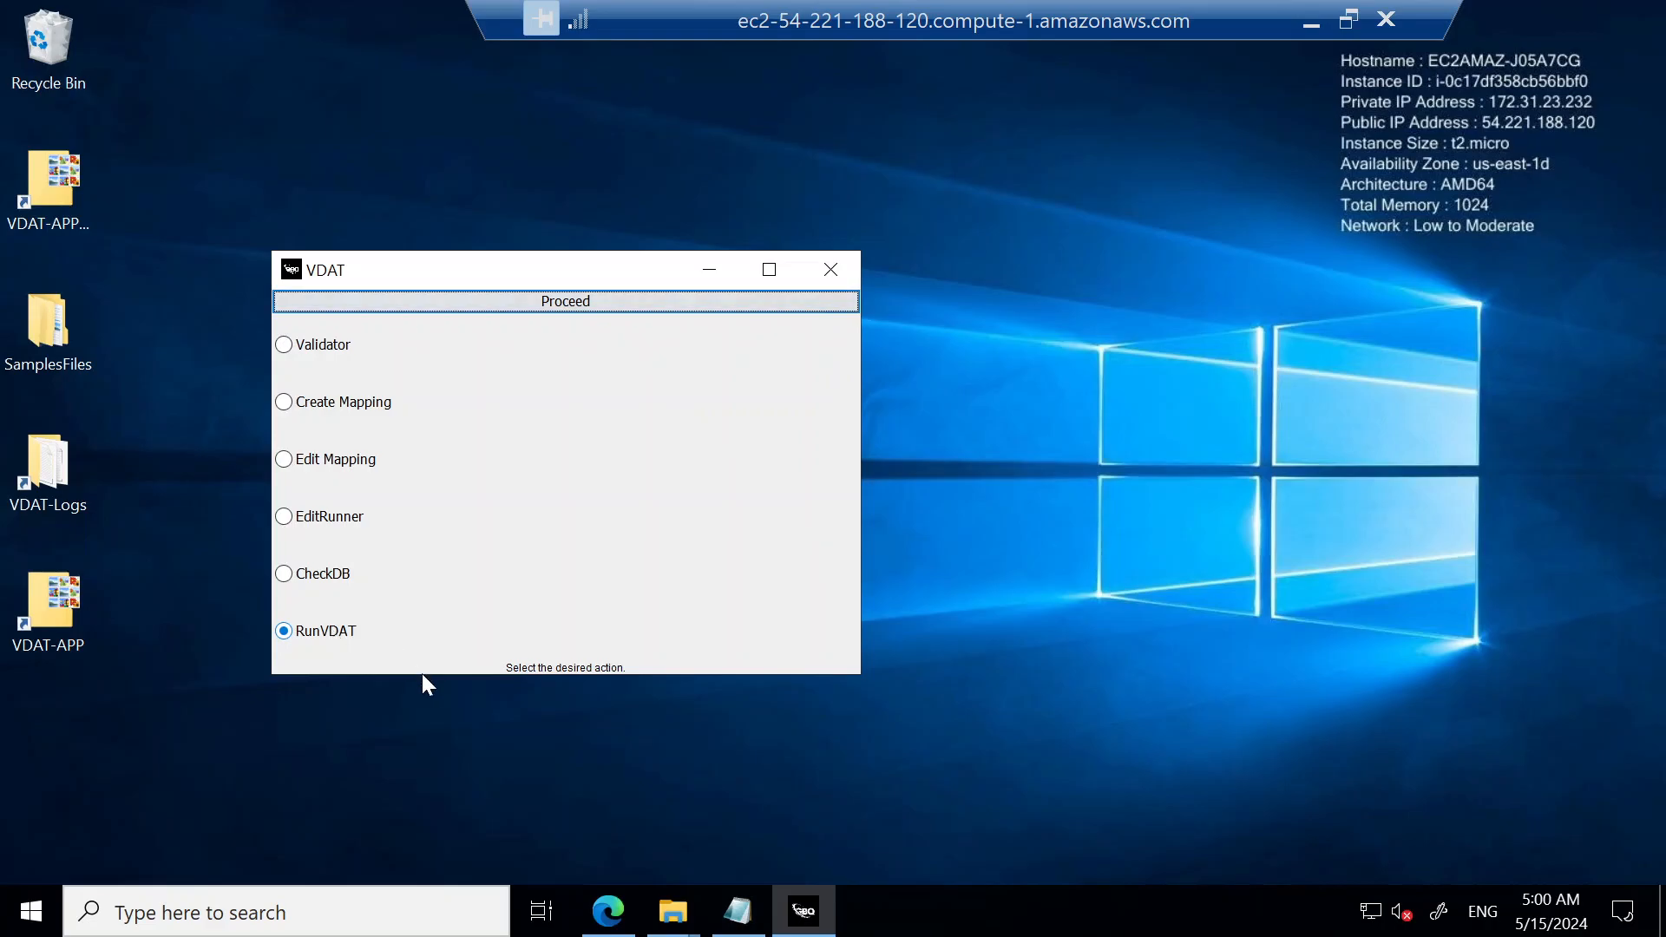
Step: Switch to the ExtentReports report in Edge, enlarge it, and examine failed test TC 45, highlighting its database query
{"action": "left_click", "coordinate": [607, 911]}
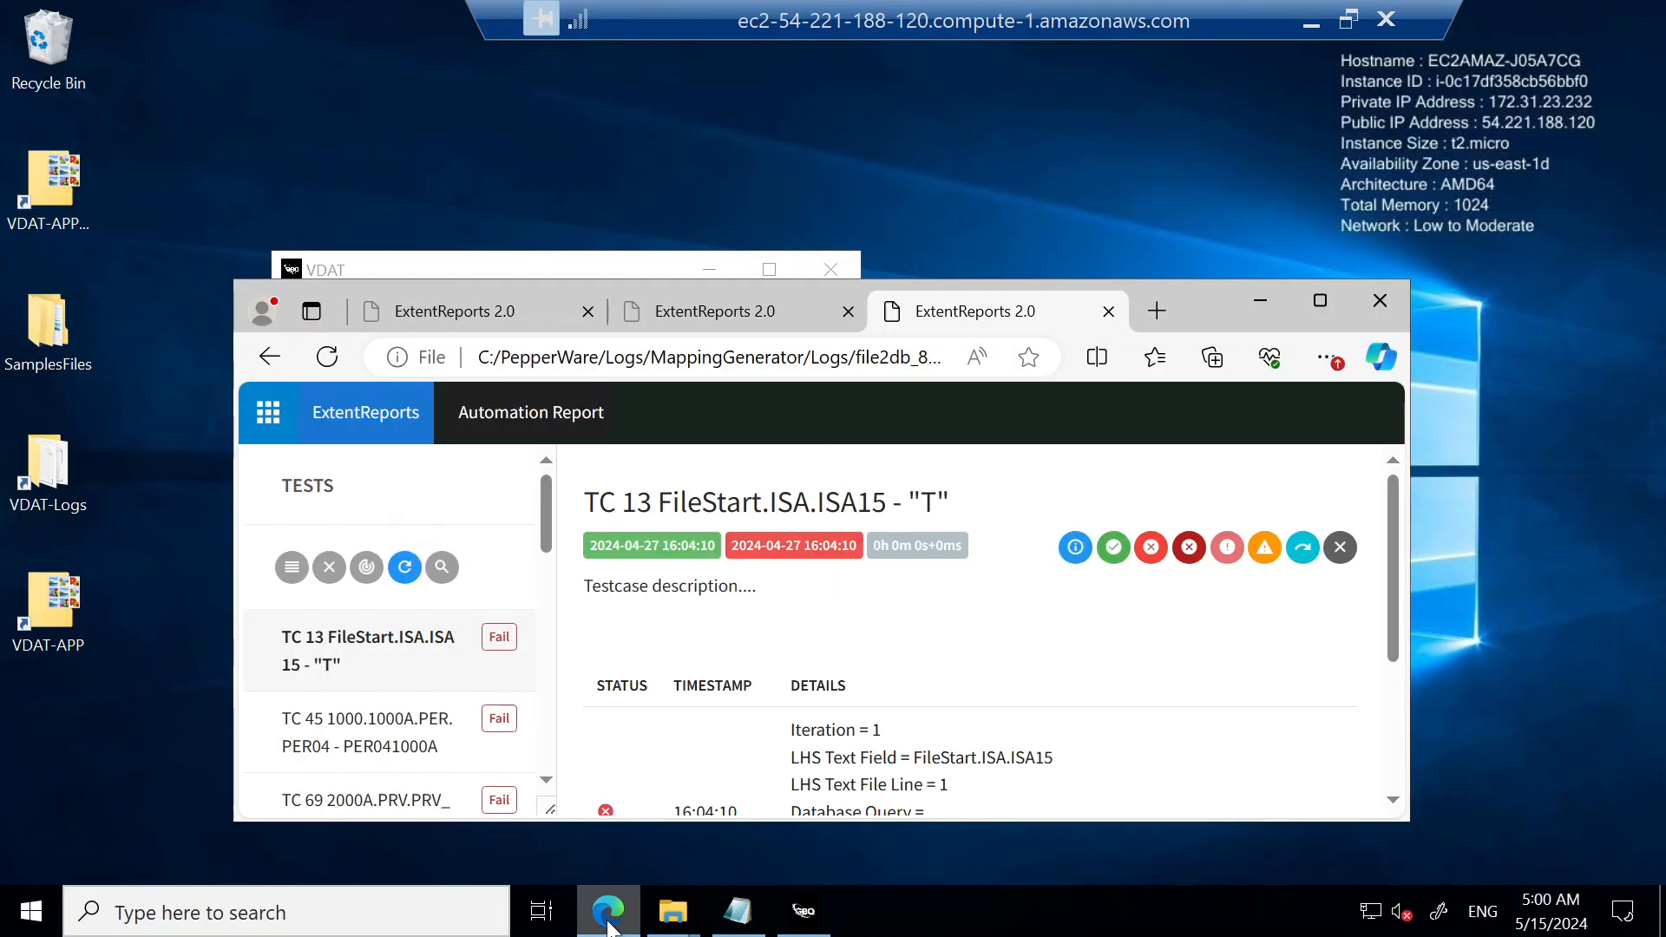
{"action": "left_click", "coordinate": [1320, 303]}
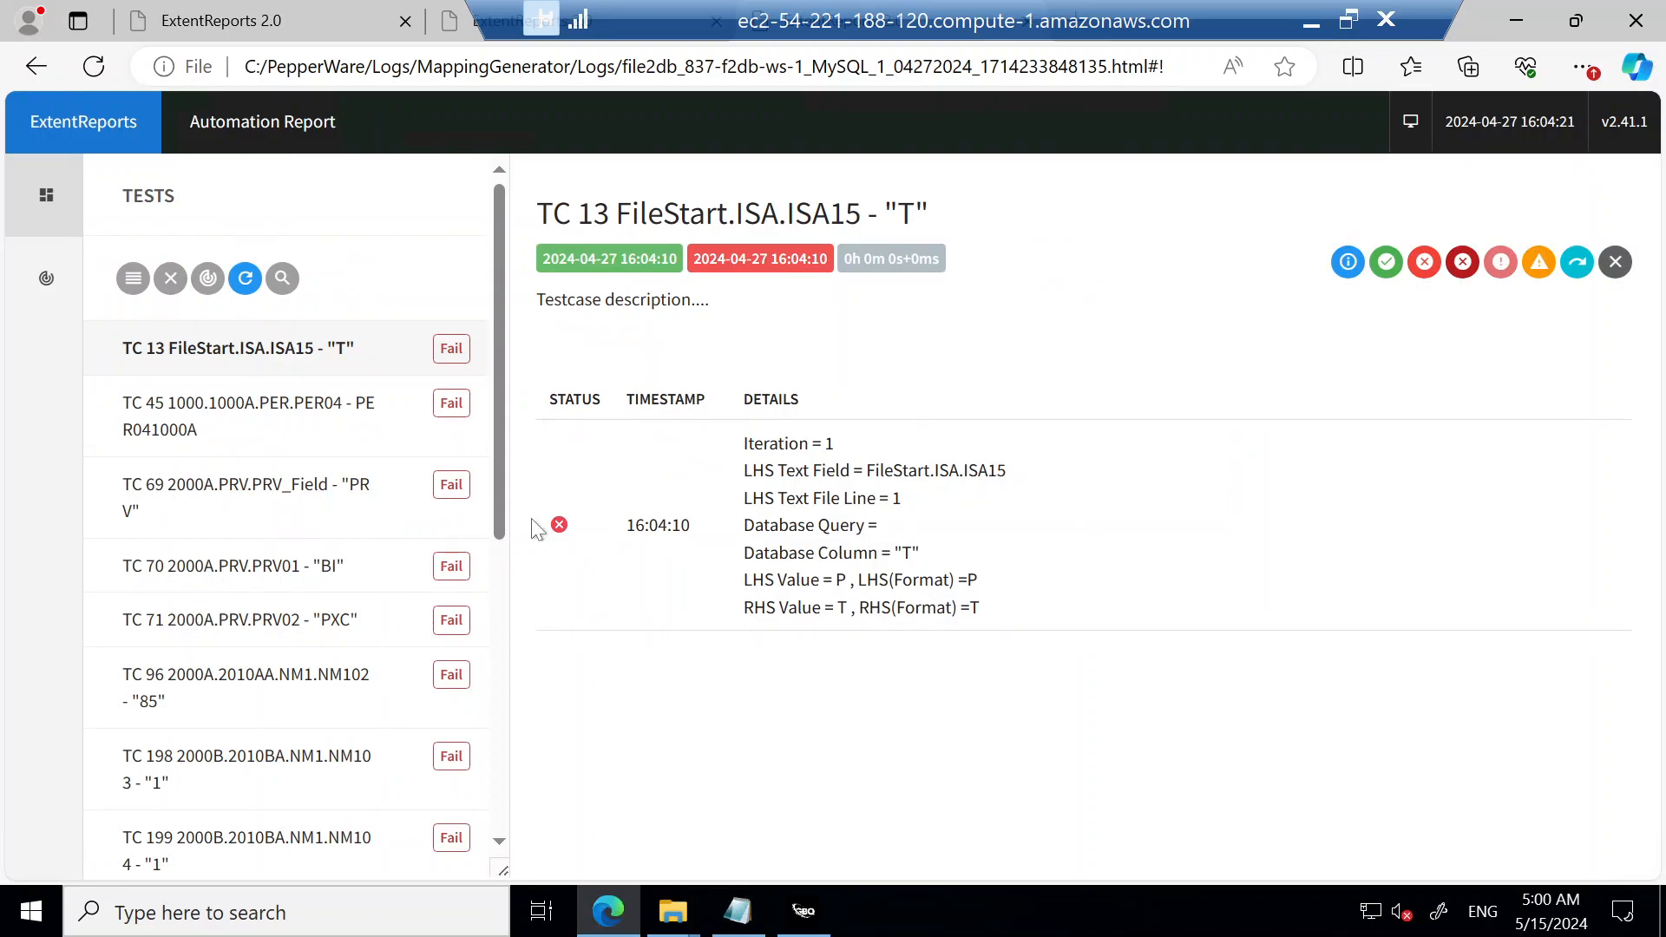
{"action": "left_click", "coordinate": [261, 404]}
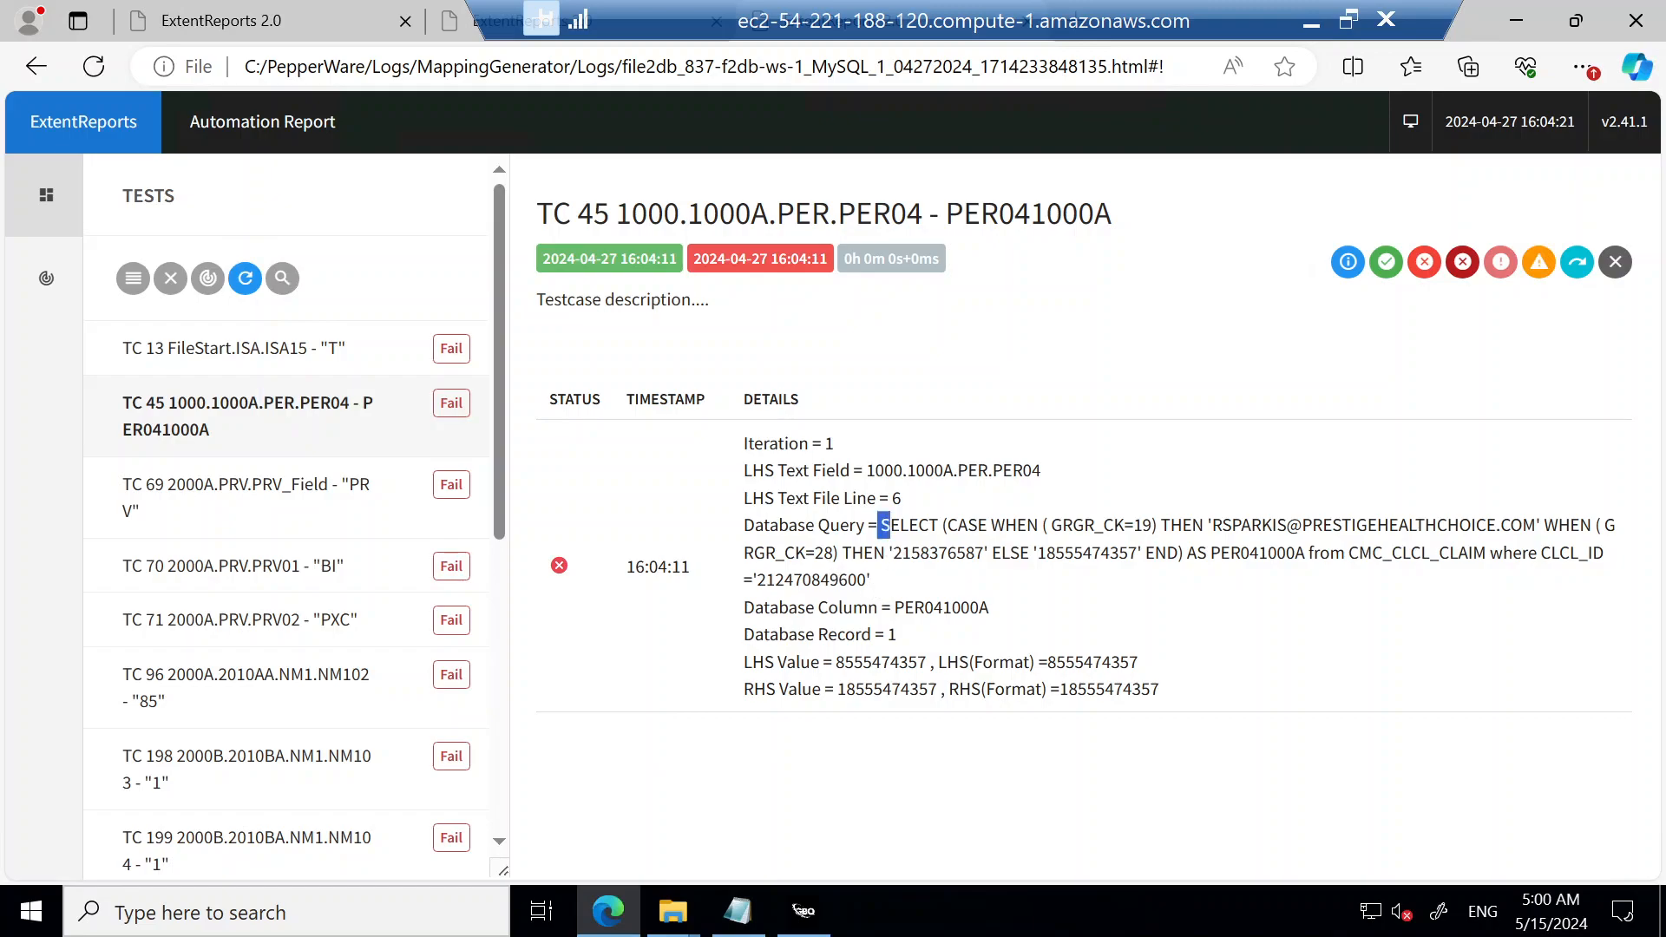
{"action": "left_click_drag", "start_coordinate": [880, 525], "coordinate": [976, 579]}
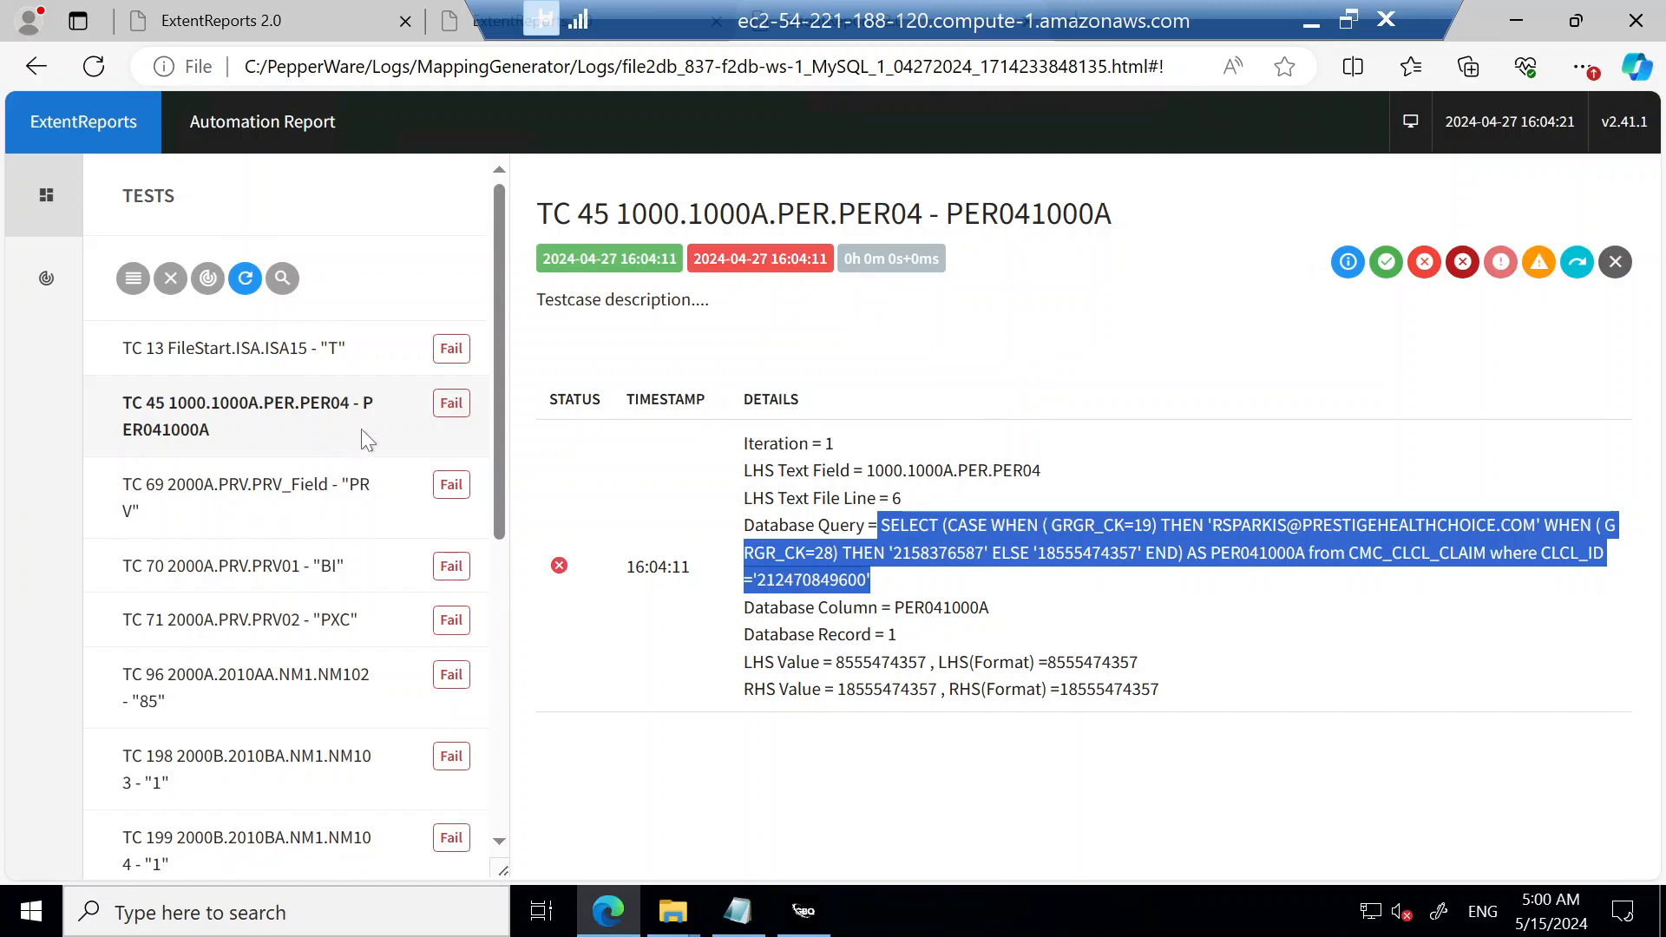
Step: Review the failed tests from TC 69 to TC 96 and highlight the start of TC 96's database query
{"action": "left_click", "coordinate": [288, 513]}
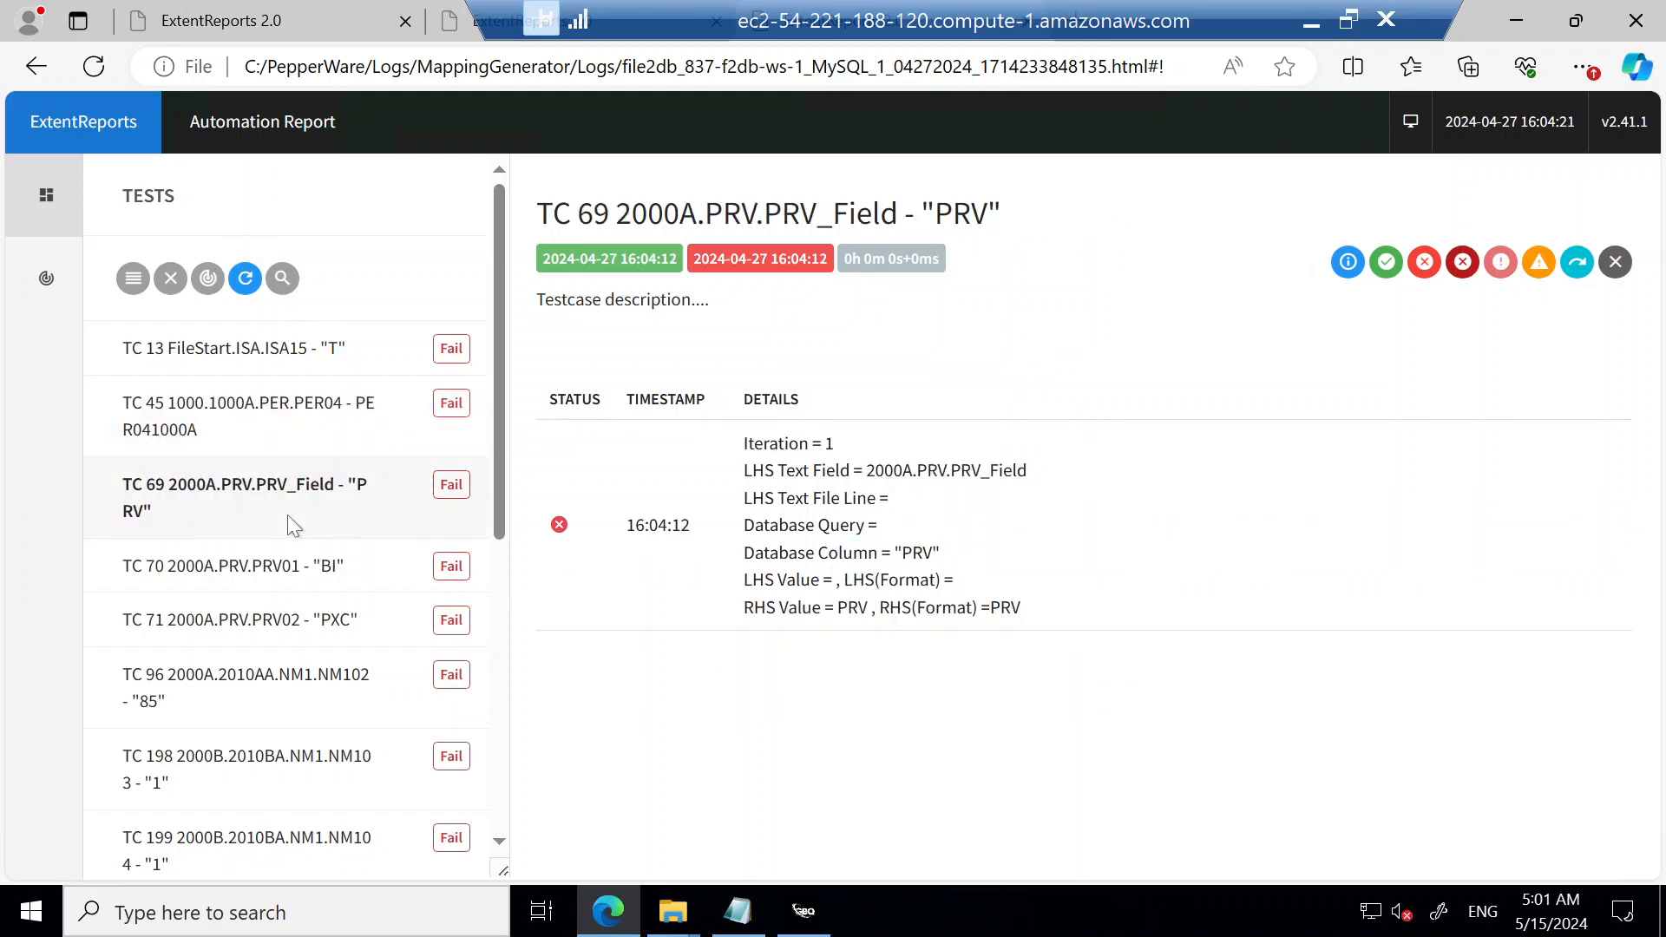
{"action": "key", "text": "Down"}
{"action": "key", "text": "Down"}
{"action": "key", "text": "Down"}
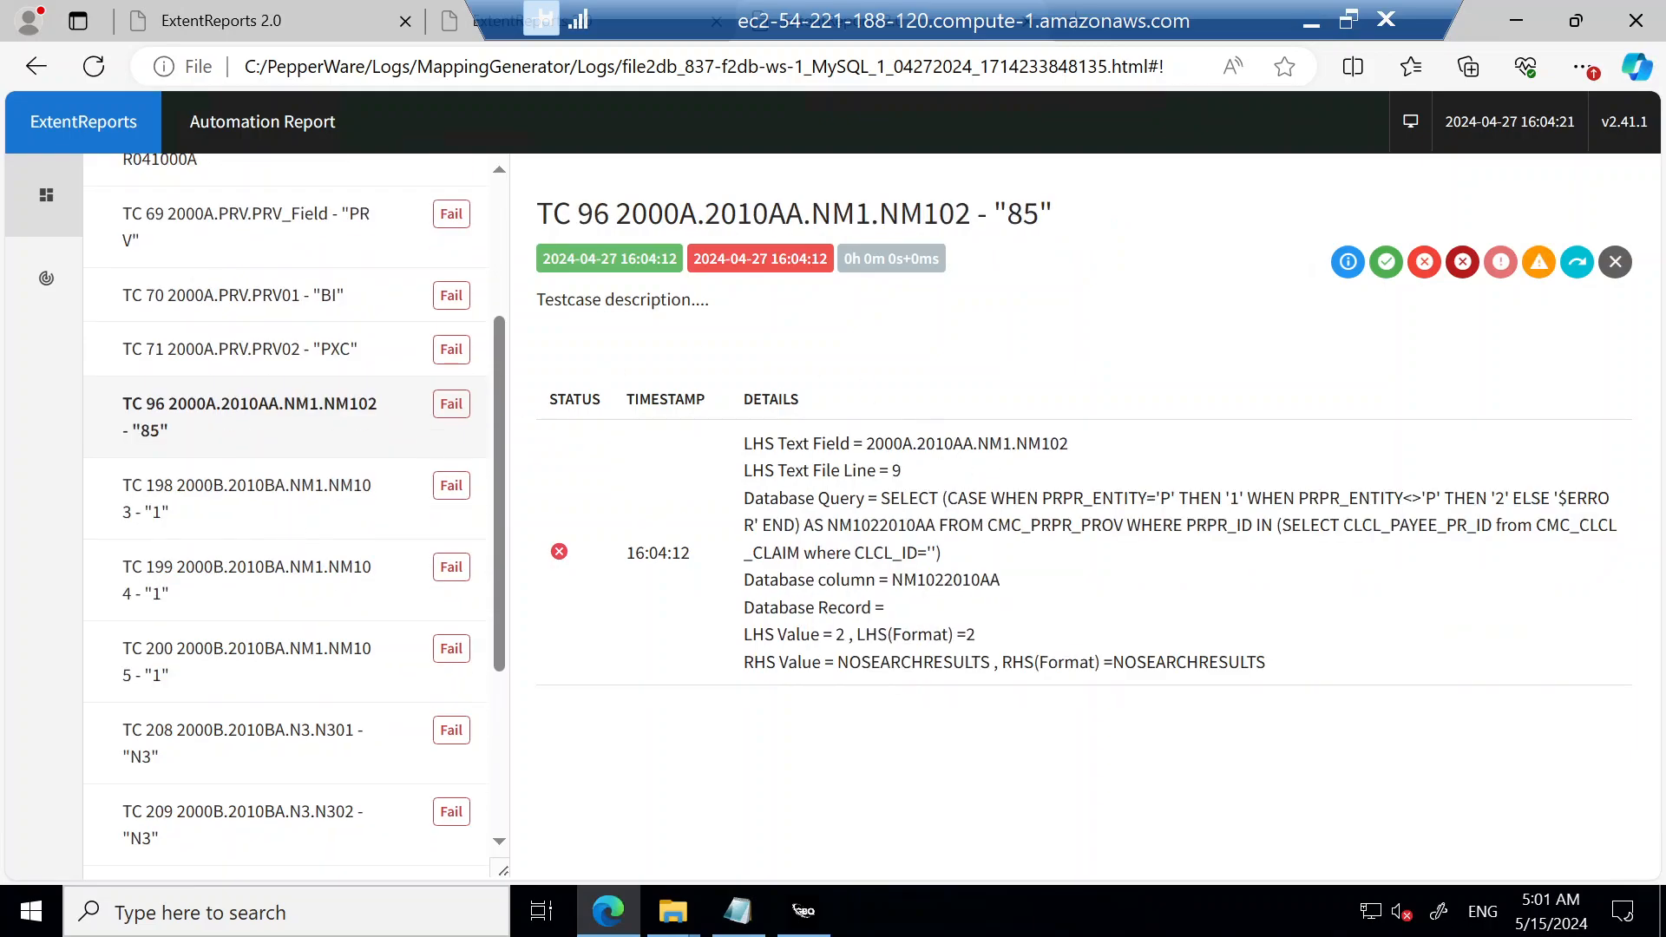
{"action": "left_click_drag", "start_coordinate": [882, 498], "coordinate": [1052, 501]}
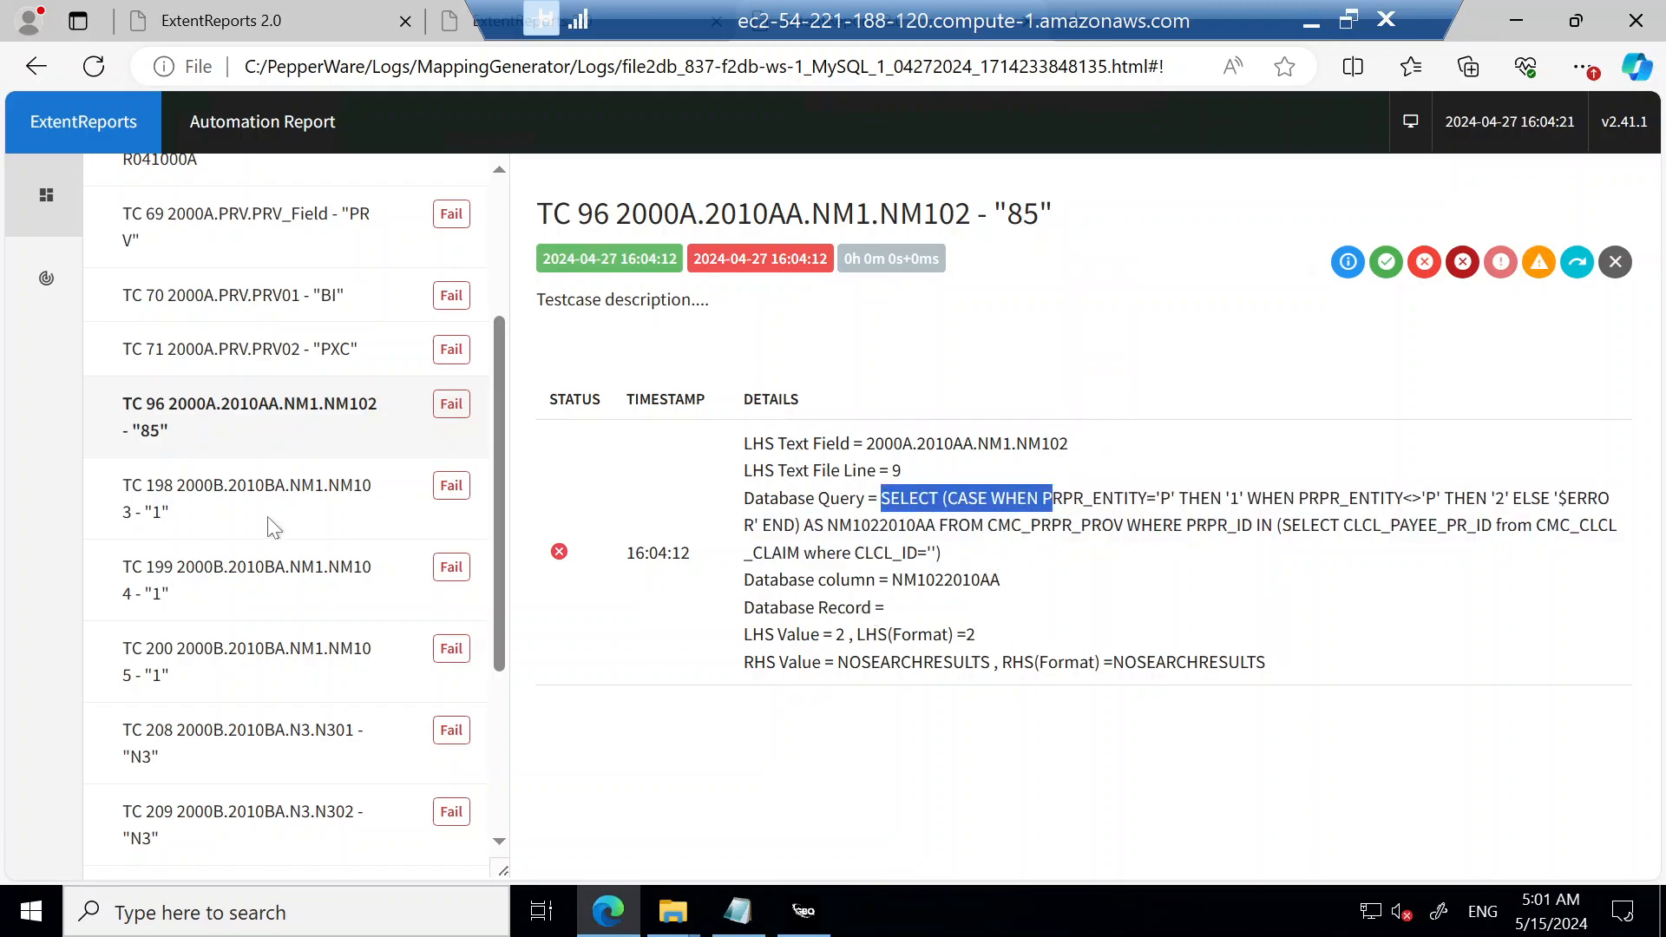
Step: Go through the failed tests from TC 198 to TC 209, and return to TC 13 at the start of the list
{"action": "left_click", "coordinate": [290, 517]}
{"action": "scroll", "coordinate": [290, 517], "scroll_direction": "down", "scroll_amount": 2}
{"action": "left_click", "coordinate": [289, 517]}
{"action": "key", "text": "Down"}
{"action": "key", "text": "Down"}
{"action": "key", "text": "Down"}
{"action": "key", "text": "Down"}
{"action": "key", "text": "Down"}
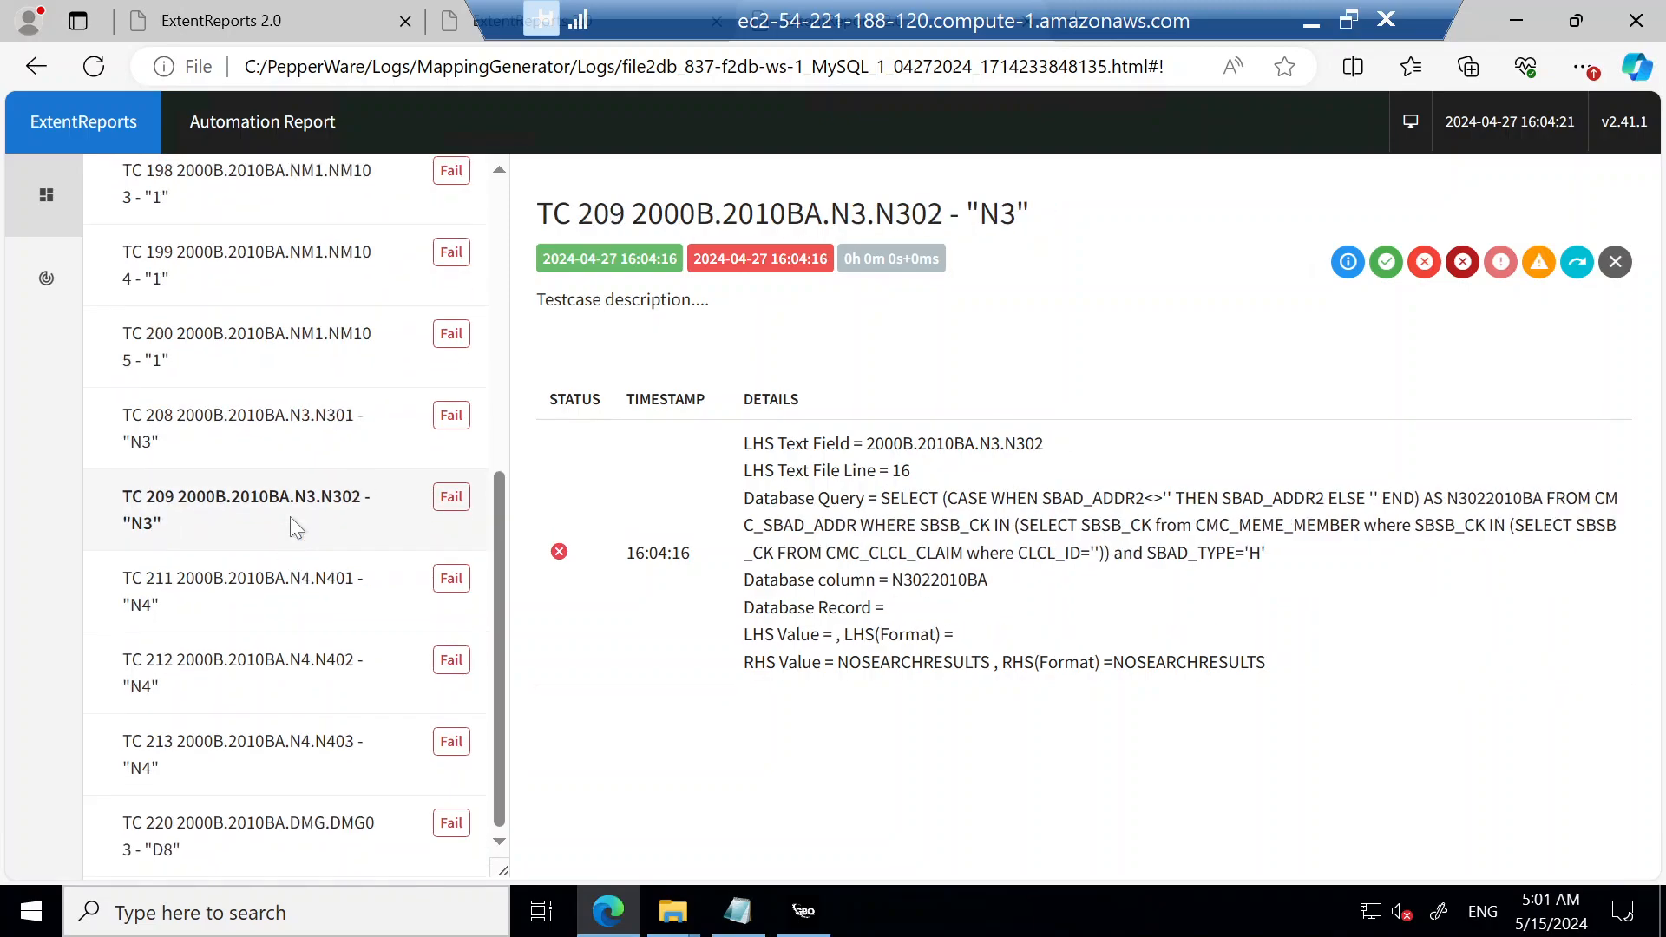
{"action": "key", "text": "Up"}
{"action": "key", "text": "Home"}
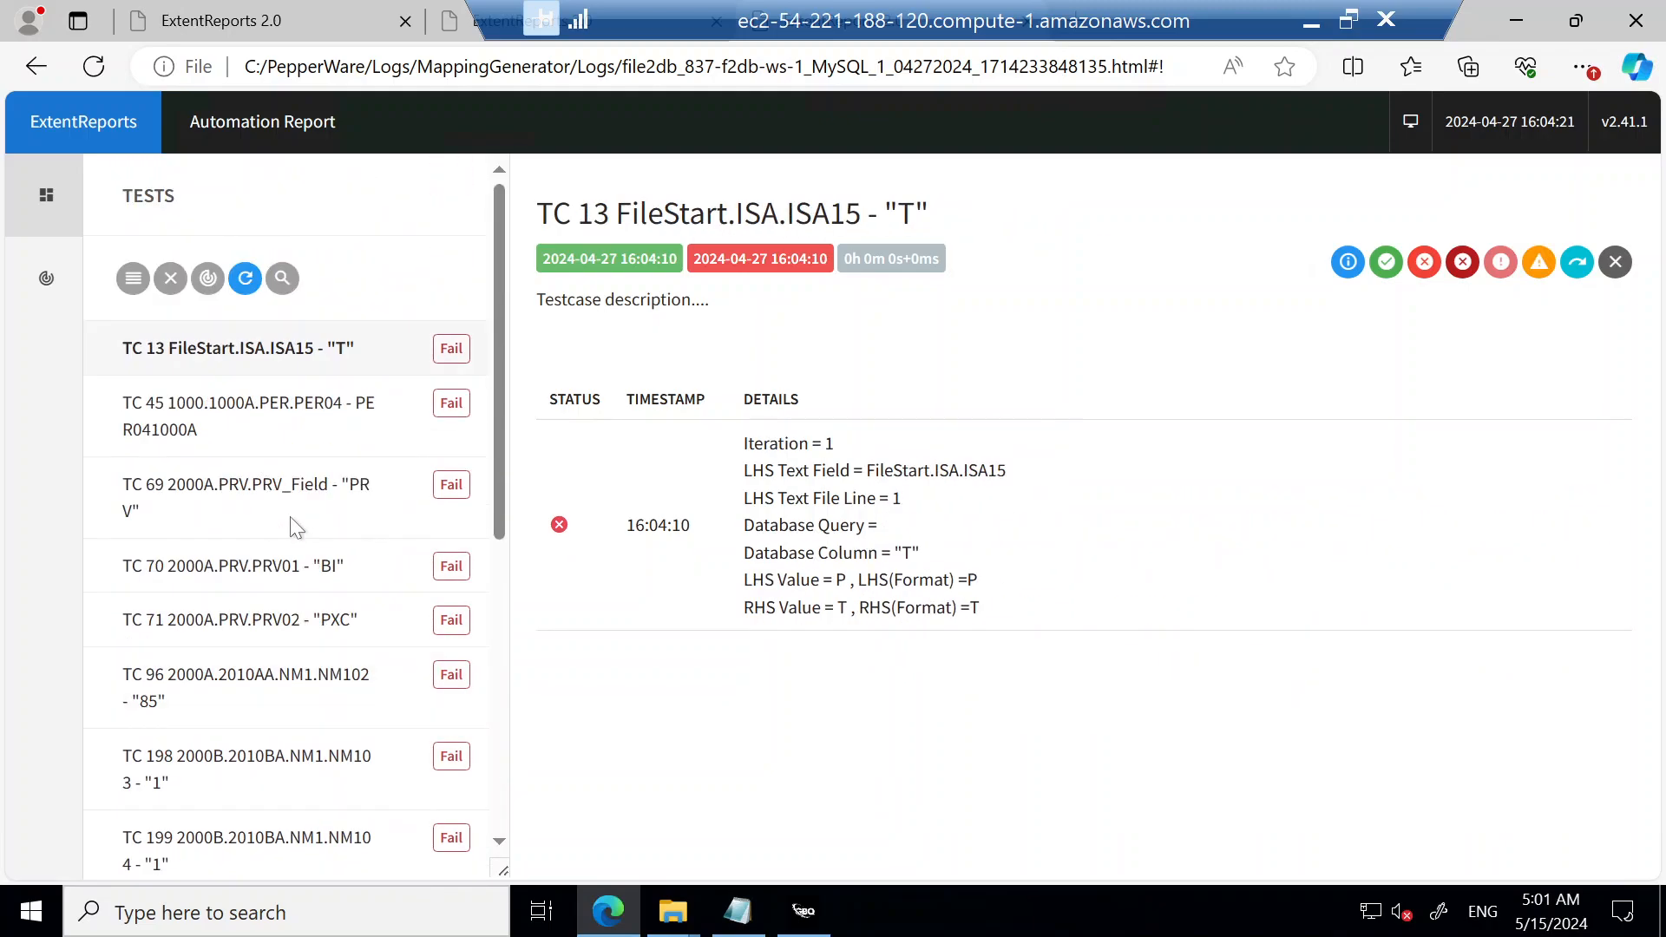
Step: Filter the test list to Pass and examine the details of the first passed tests, TC 1 to TC 5
{"action": "left_click", "coordinate": [133, 279]}
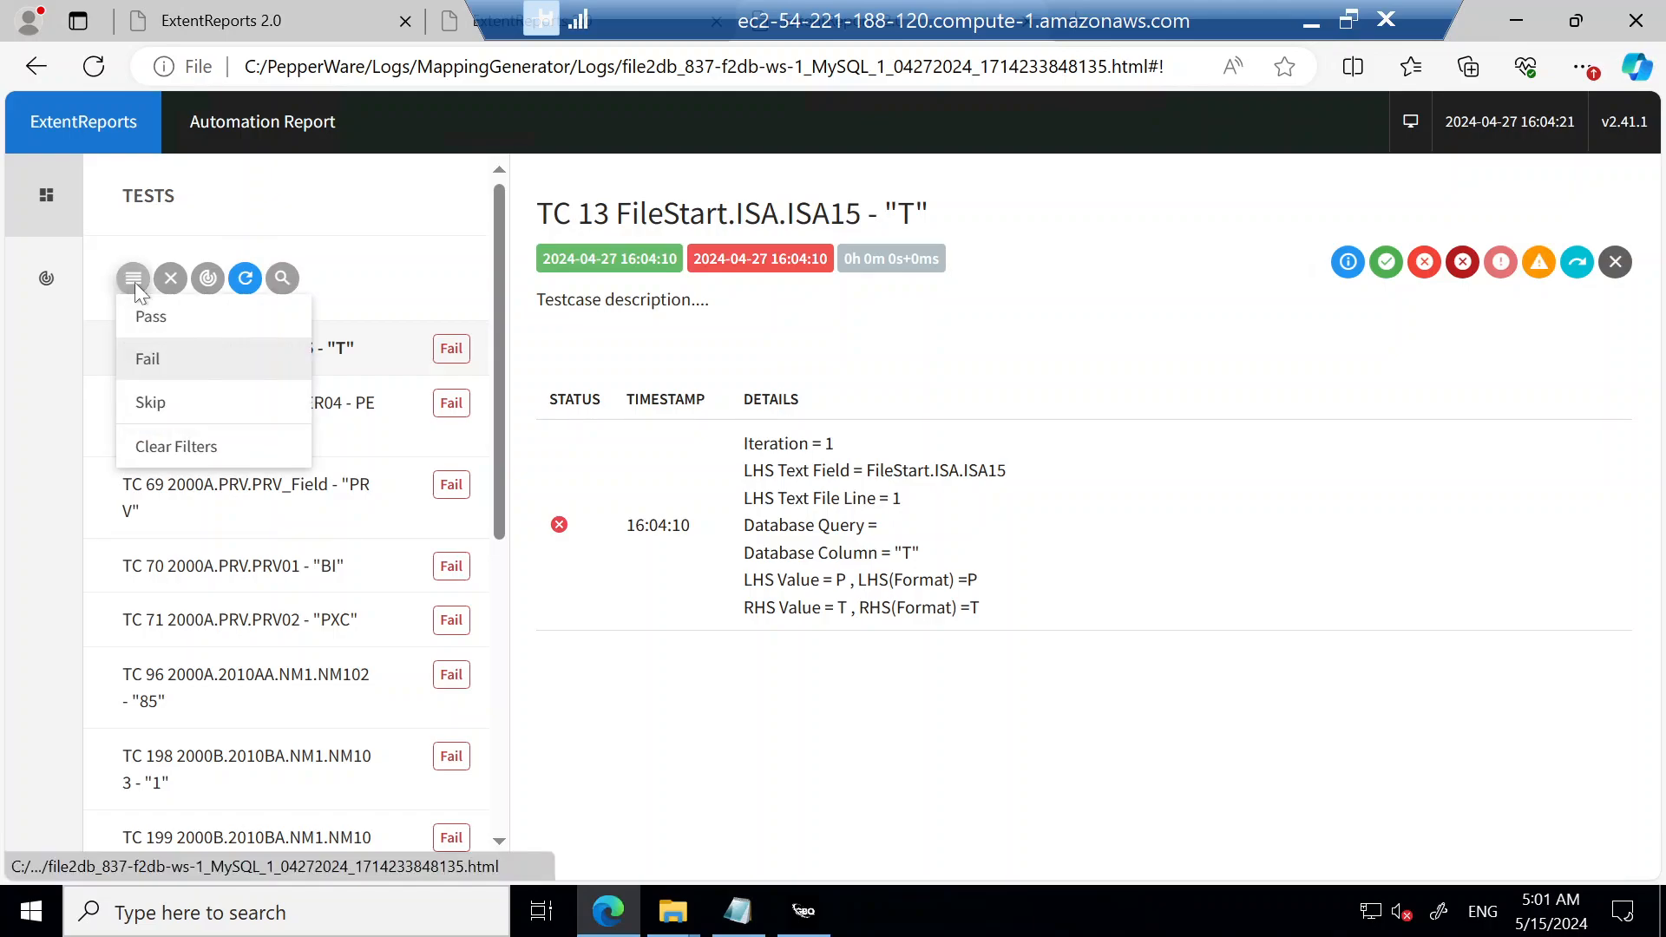
{"action": "left_click", "coordinate": [157, 326]}
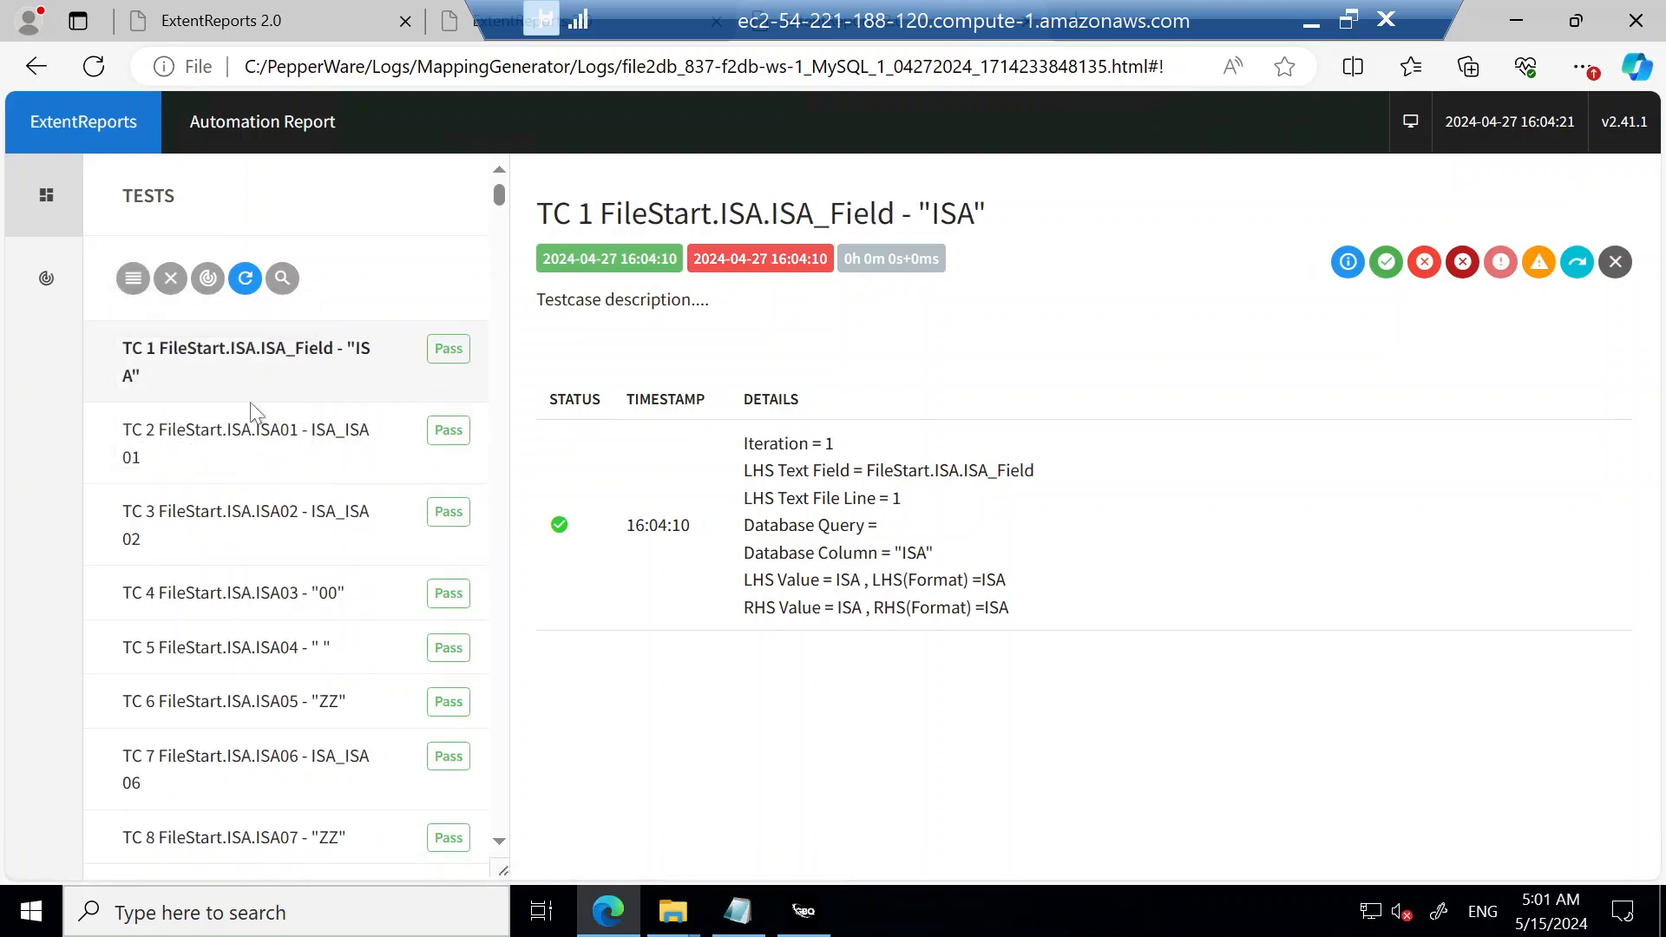
{"action": "key", "text": "Down"}
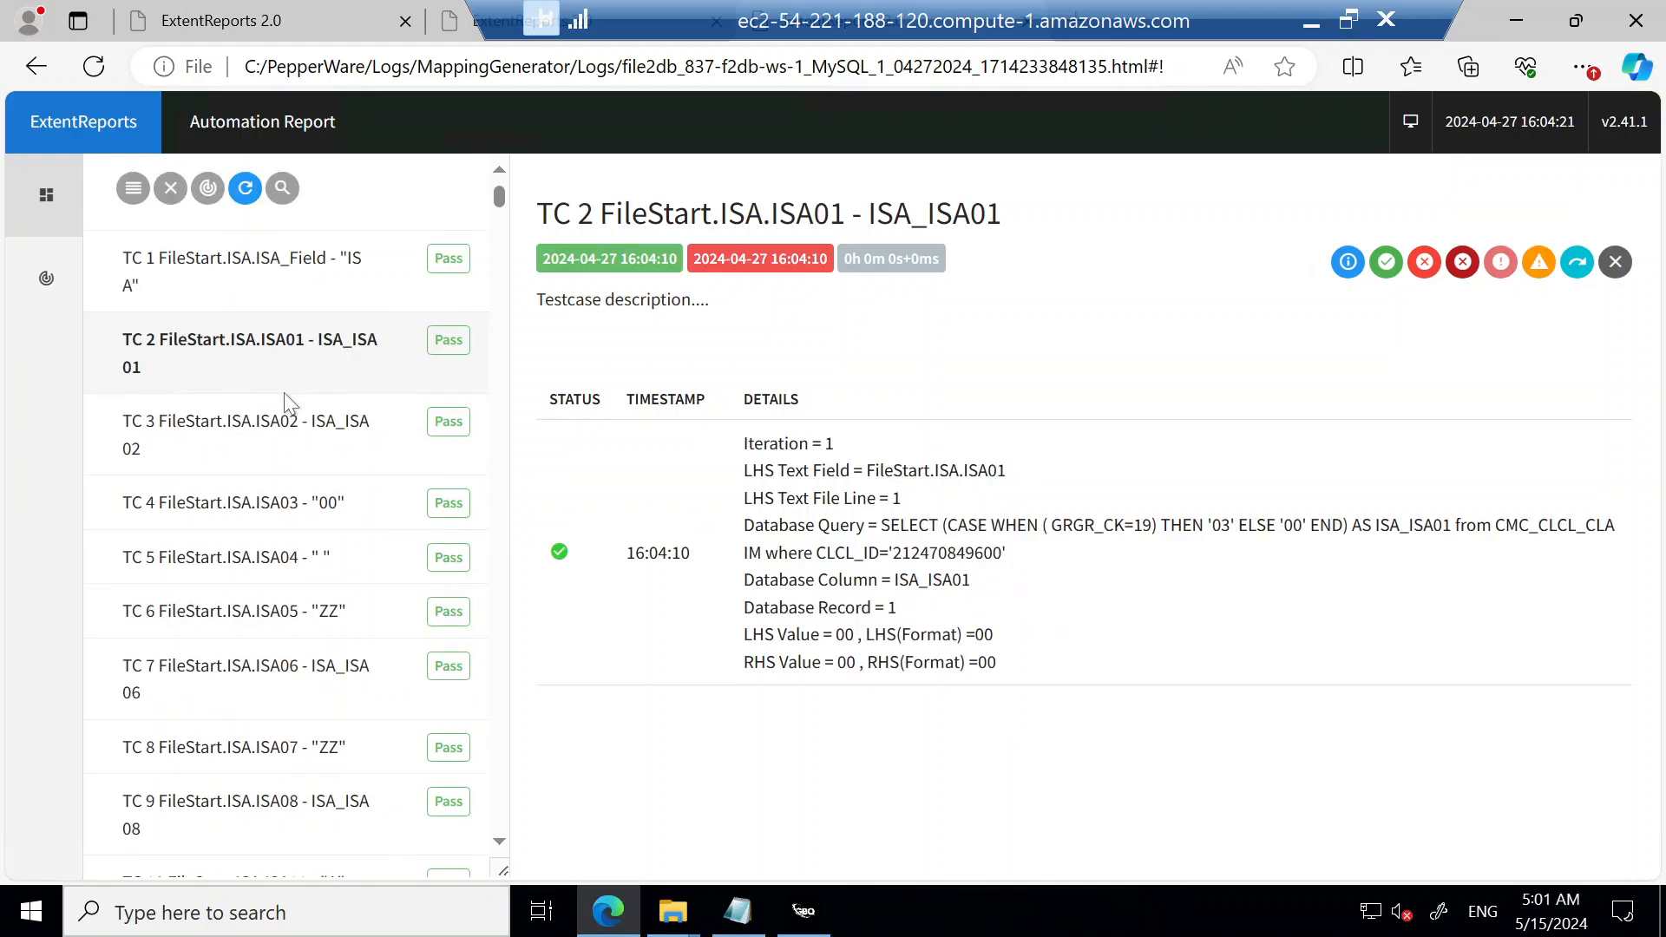
{"action": "key", "text": "Down"}
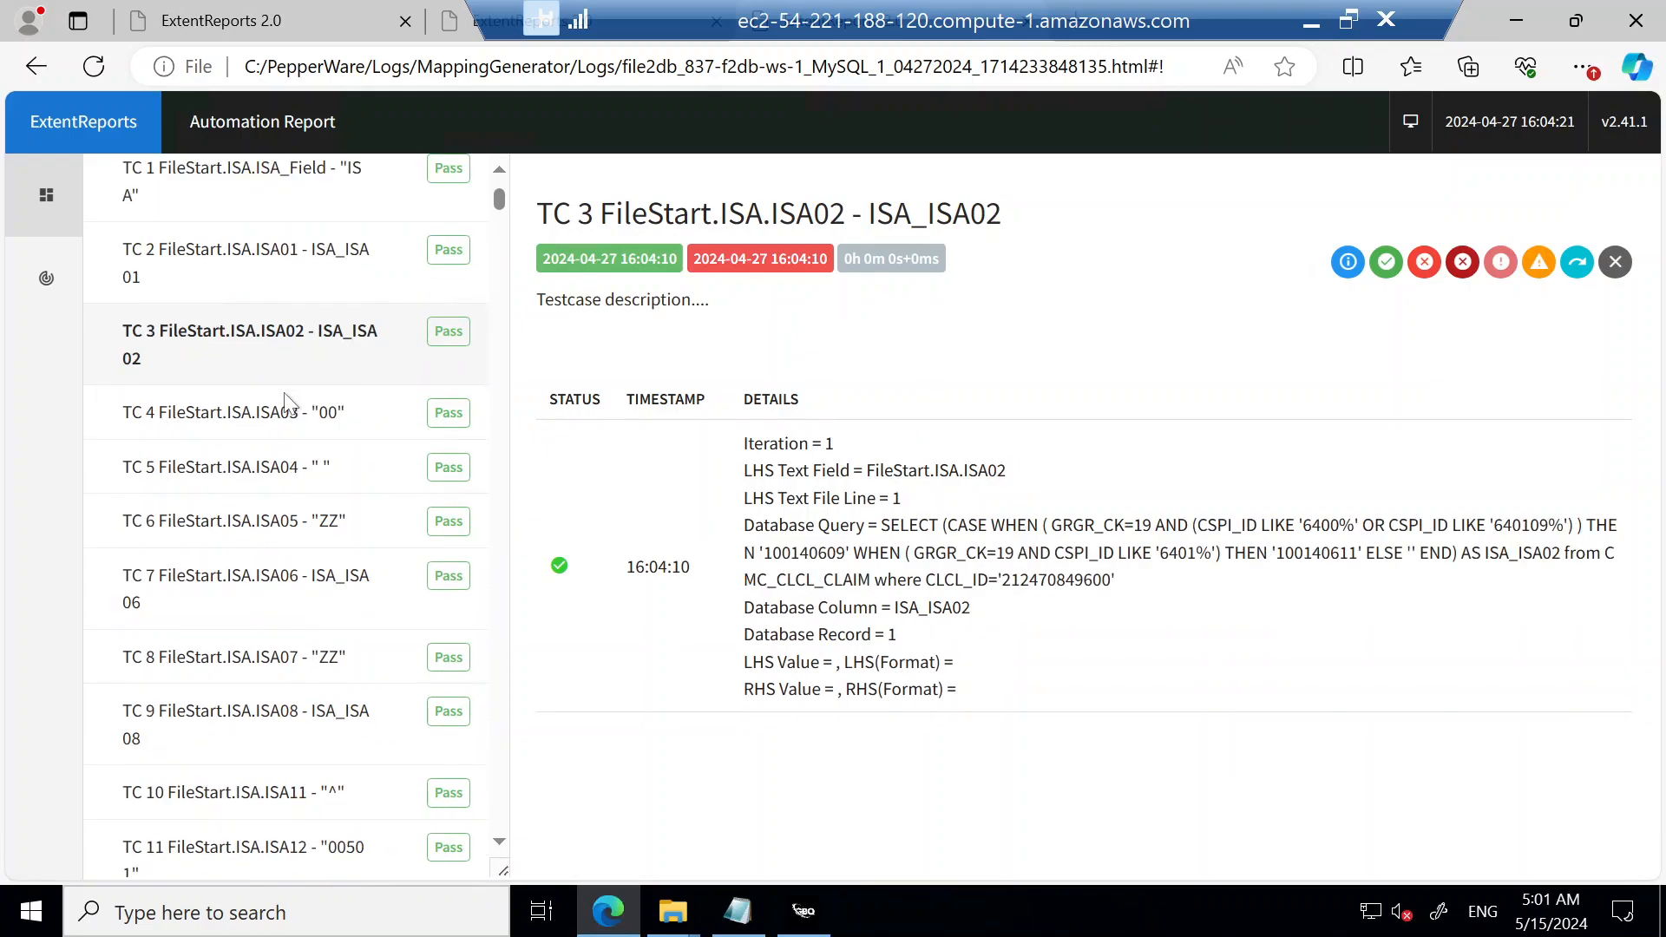
{"action": "key", "text": "Down"}
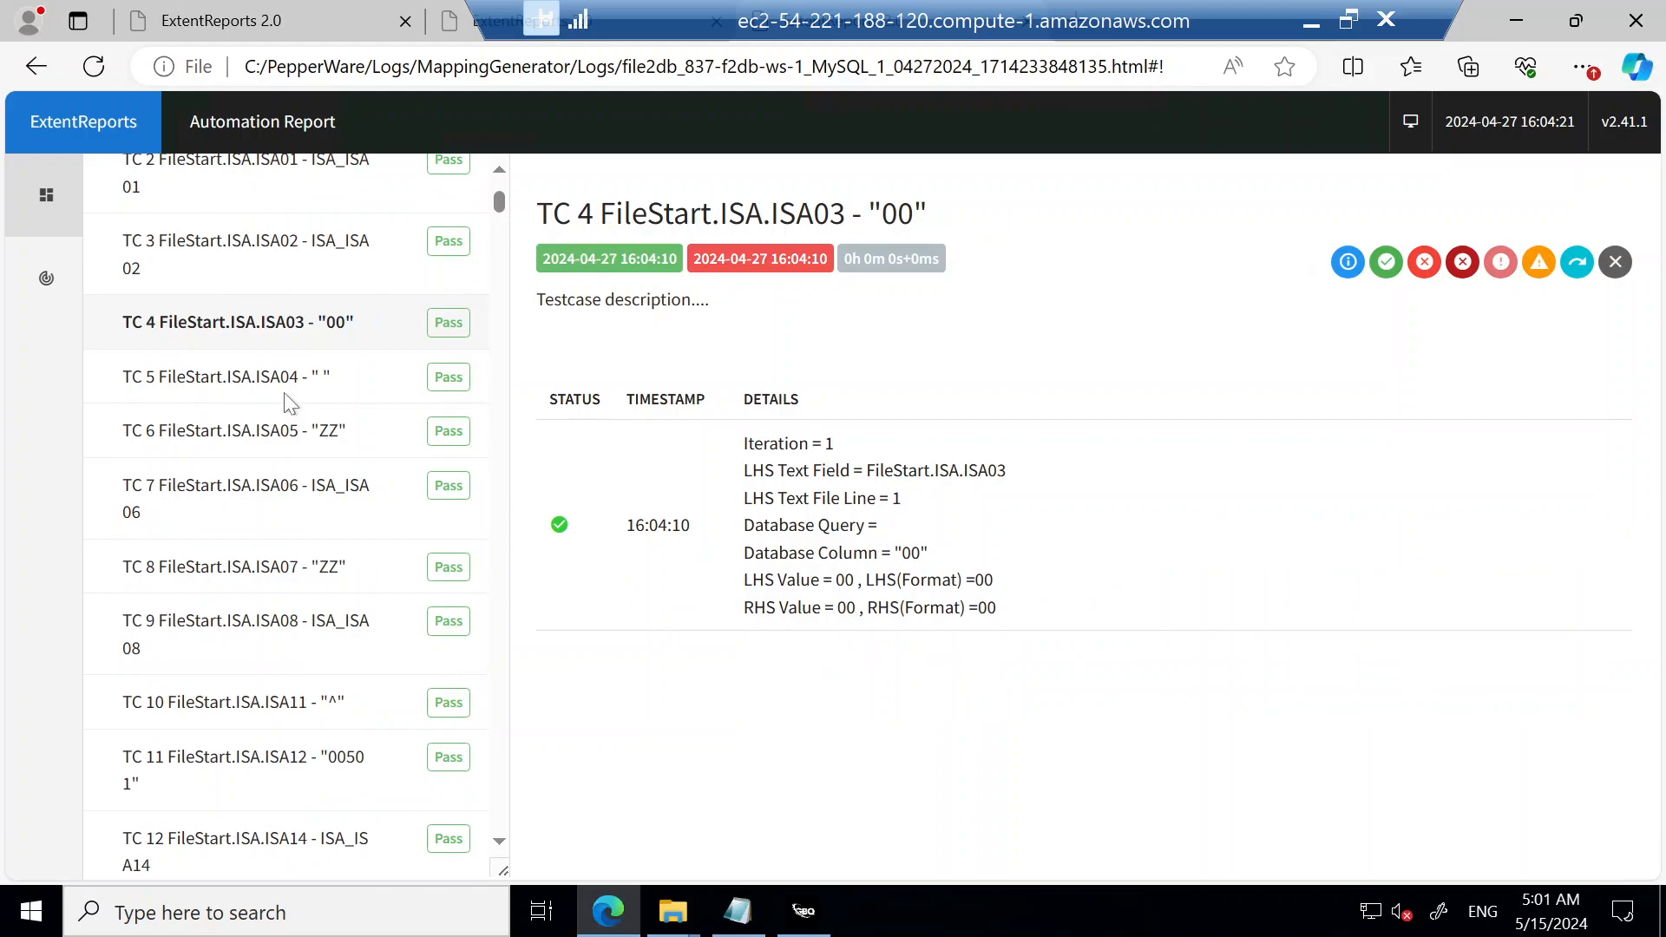
{"action": "key", "text": "Down"}
{"action": "key", "text": "Down"}
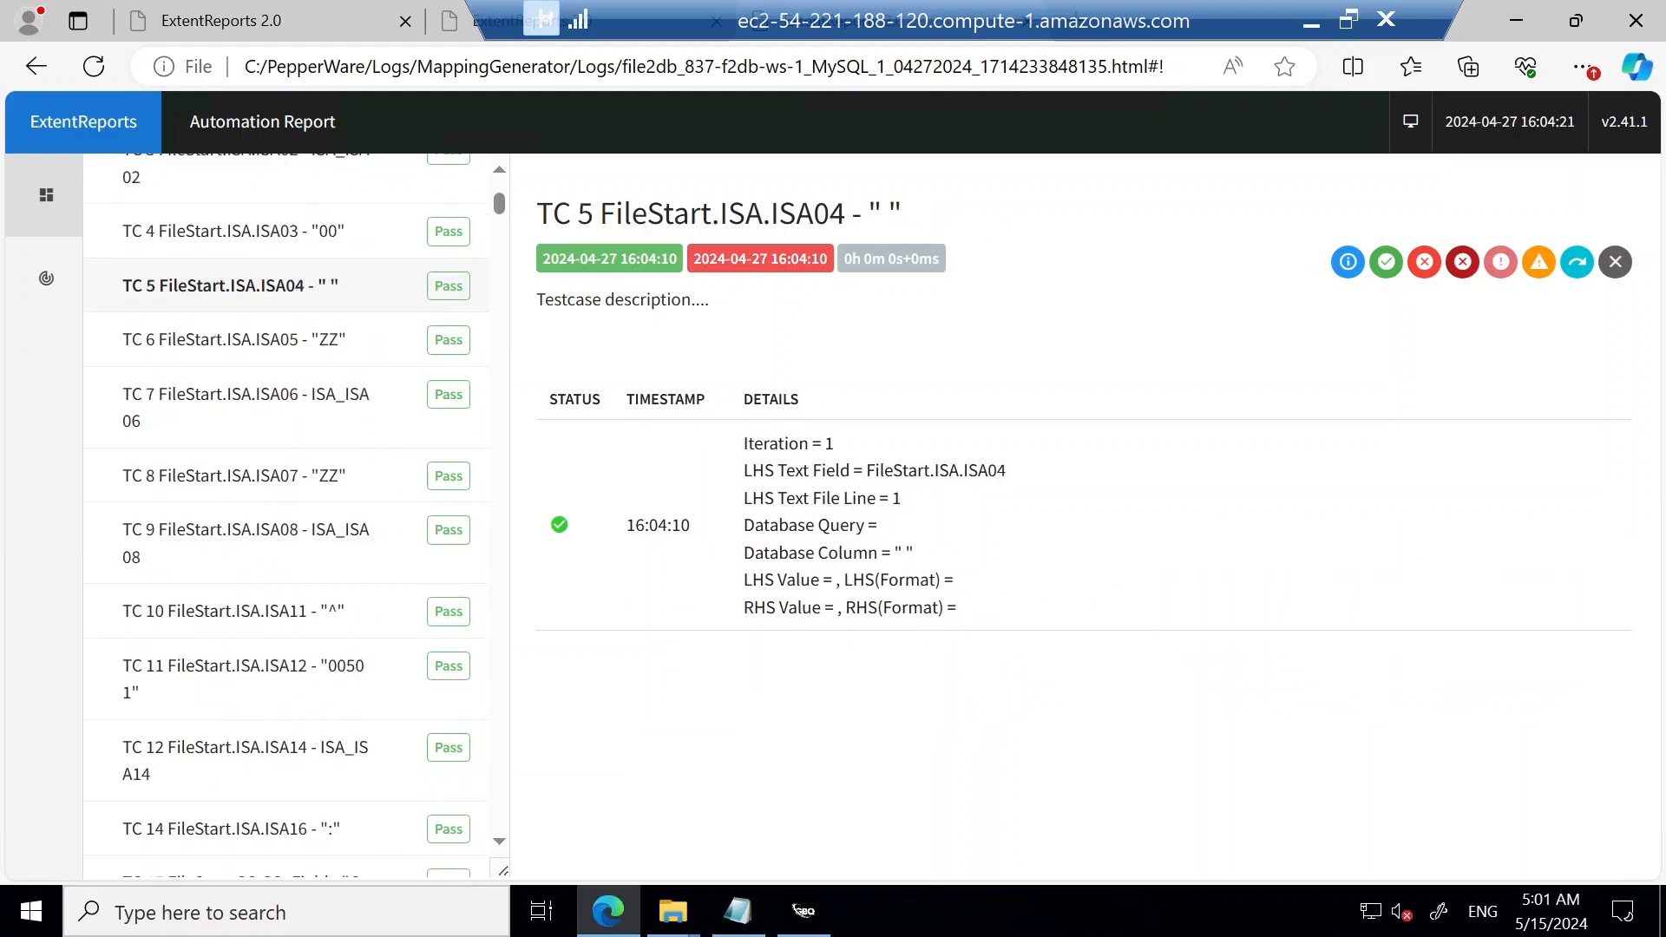
{"action": "key", "text": "Up"}
{"action": "key", "text": "Up"}
{"action": "key", "text": "Up"}
{"action": "key", "text": "Up"}
{"action": "key", "text": "Up"}
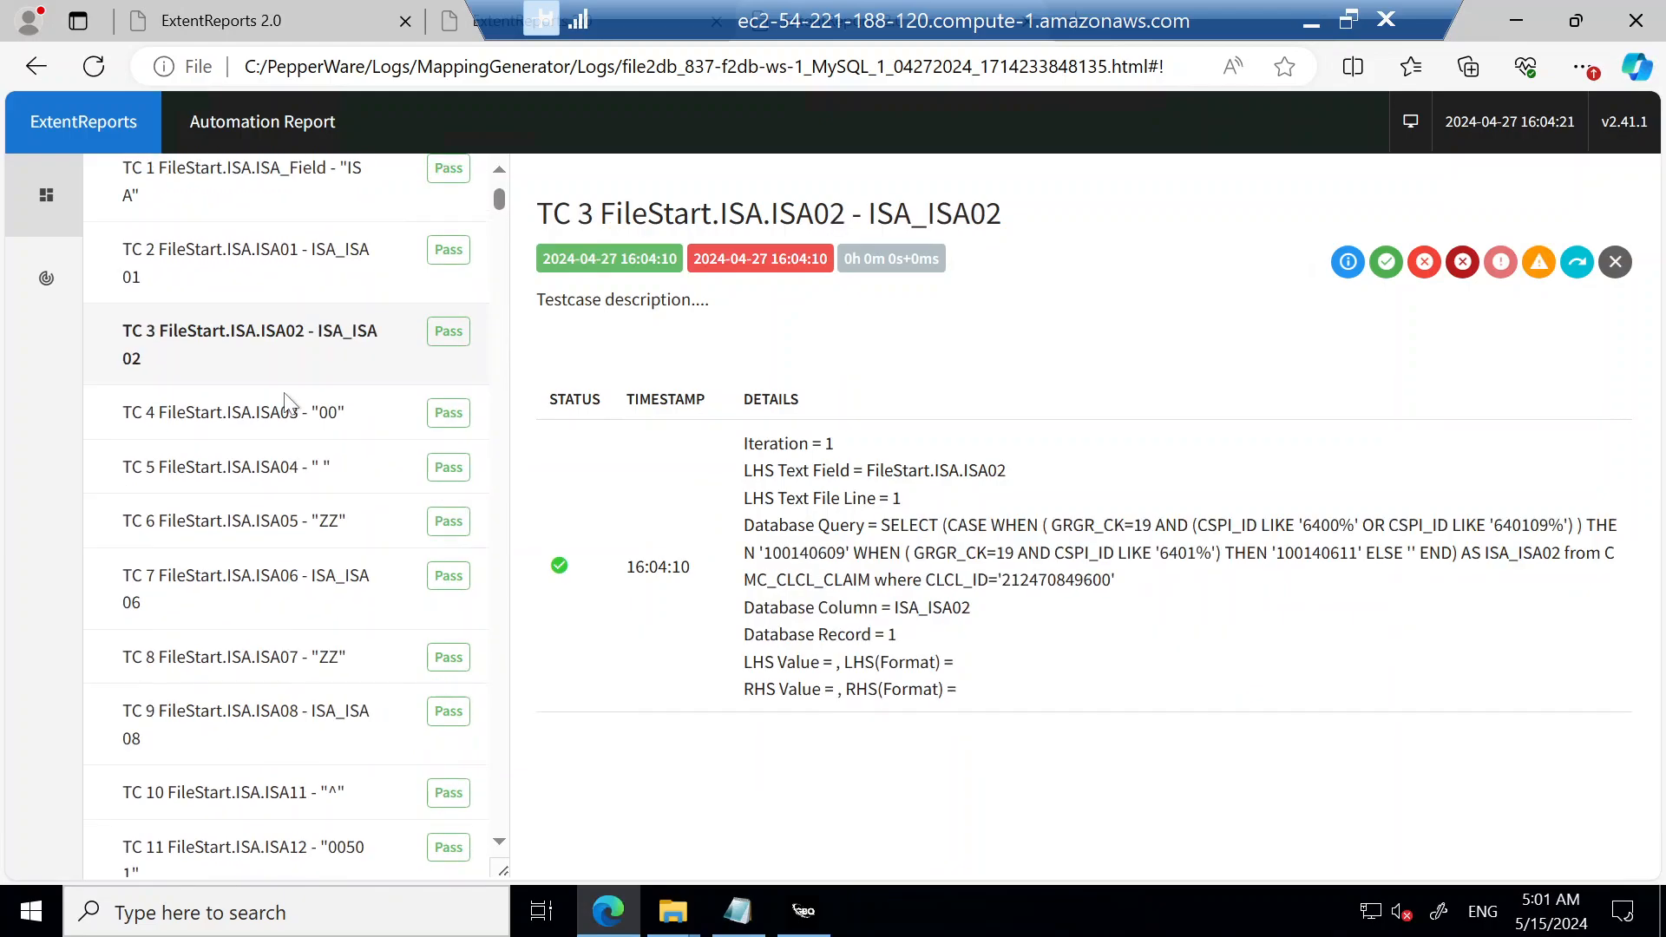
Step: Clear the status filter and examine the details of TC 73 2000A.CUR.CUR01 in the full test list
{"action": "left_click", "coordinate": [132, 278]}
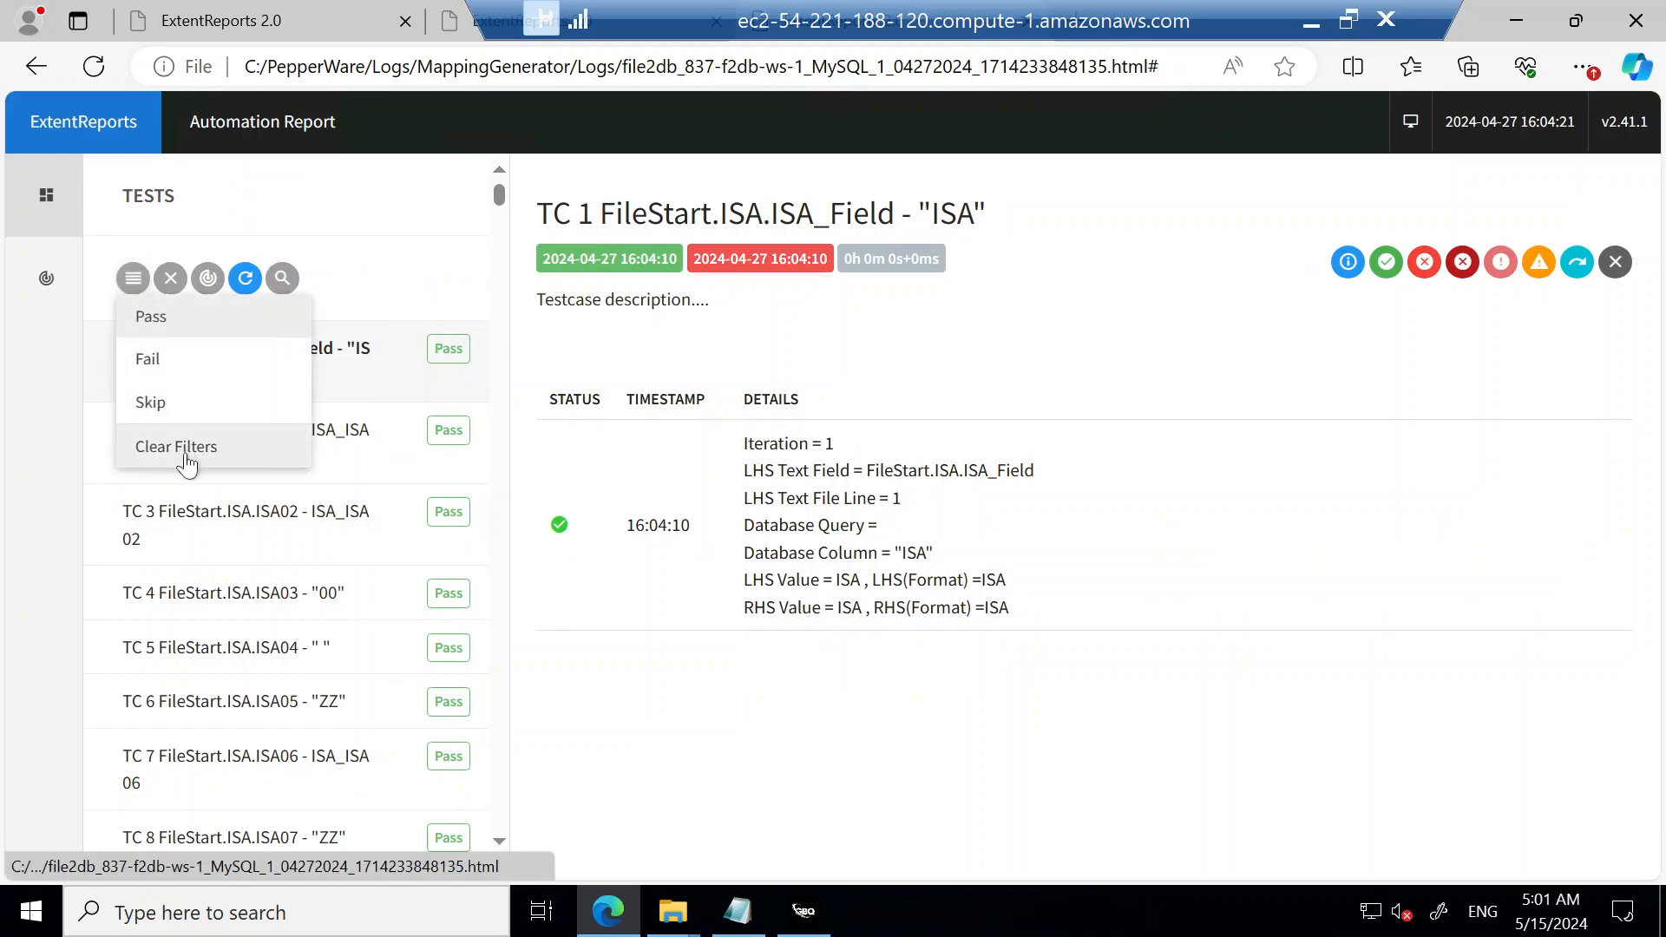
{"action": "left_click", "coordinate": [187, 464]}
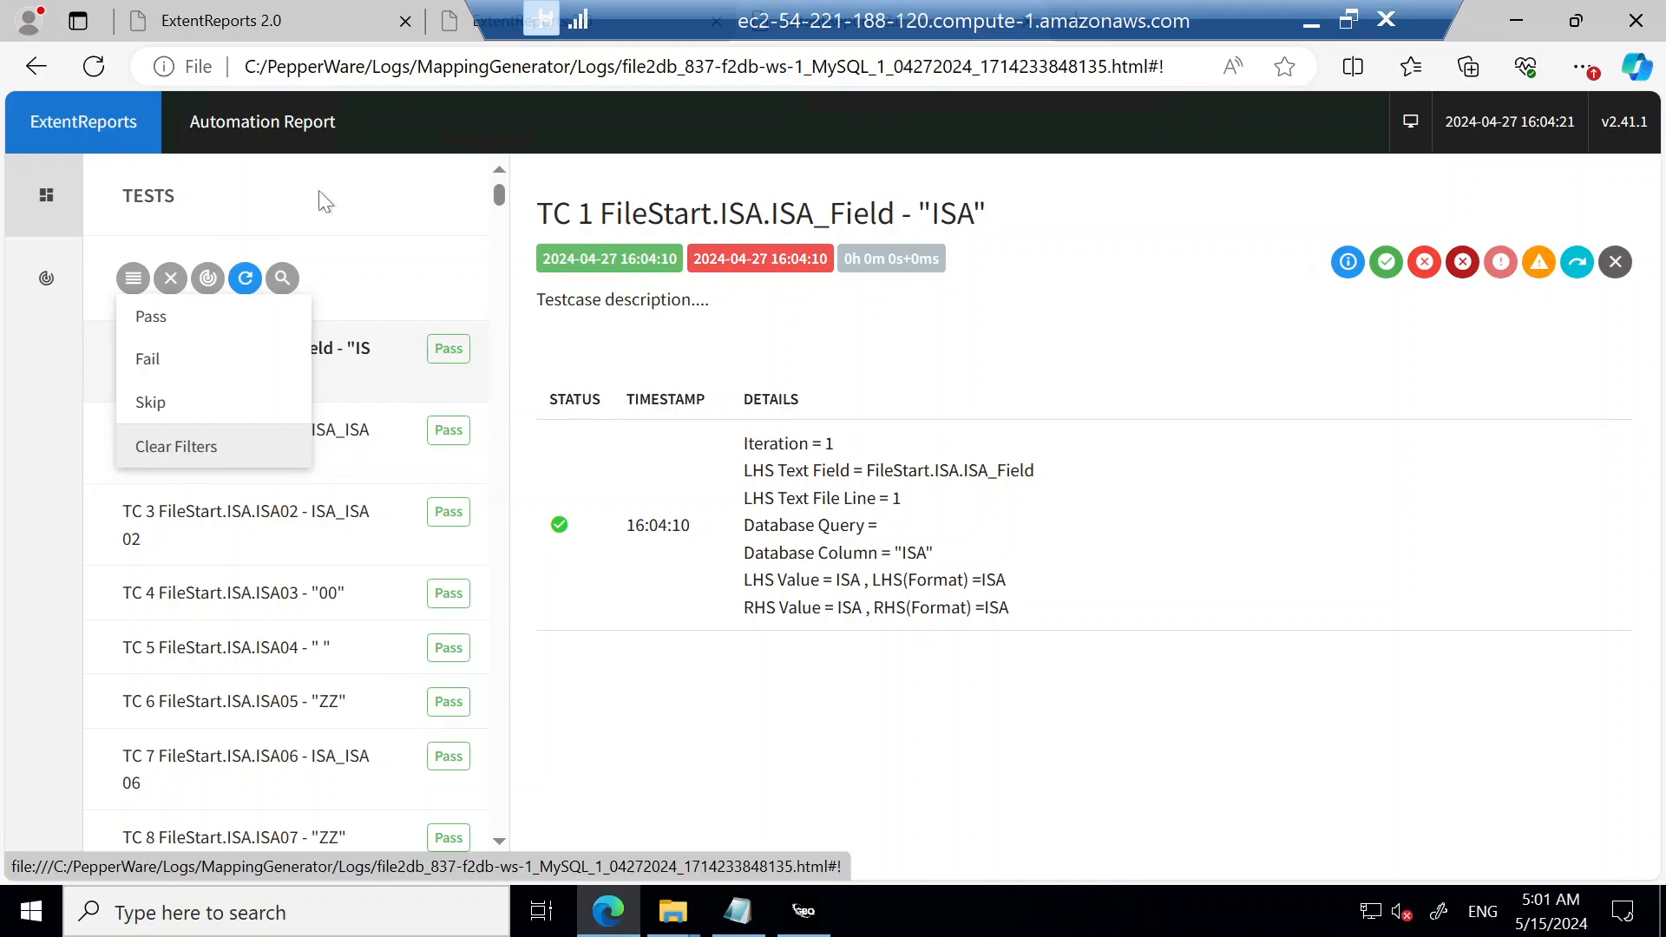
{"action": "left_click", "coordinate": [290, 205]}
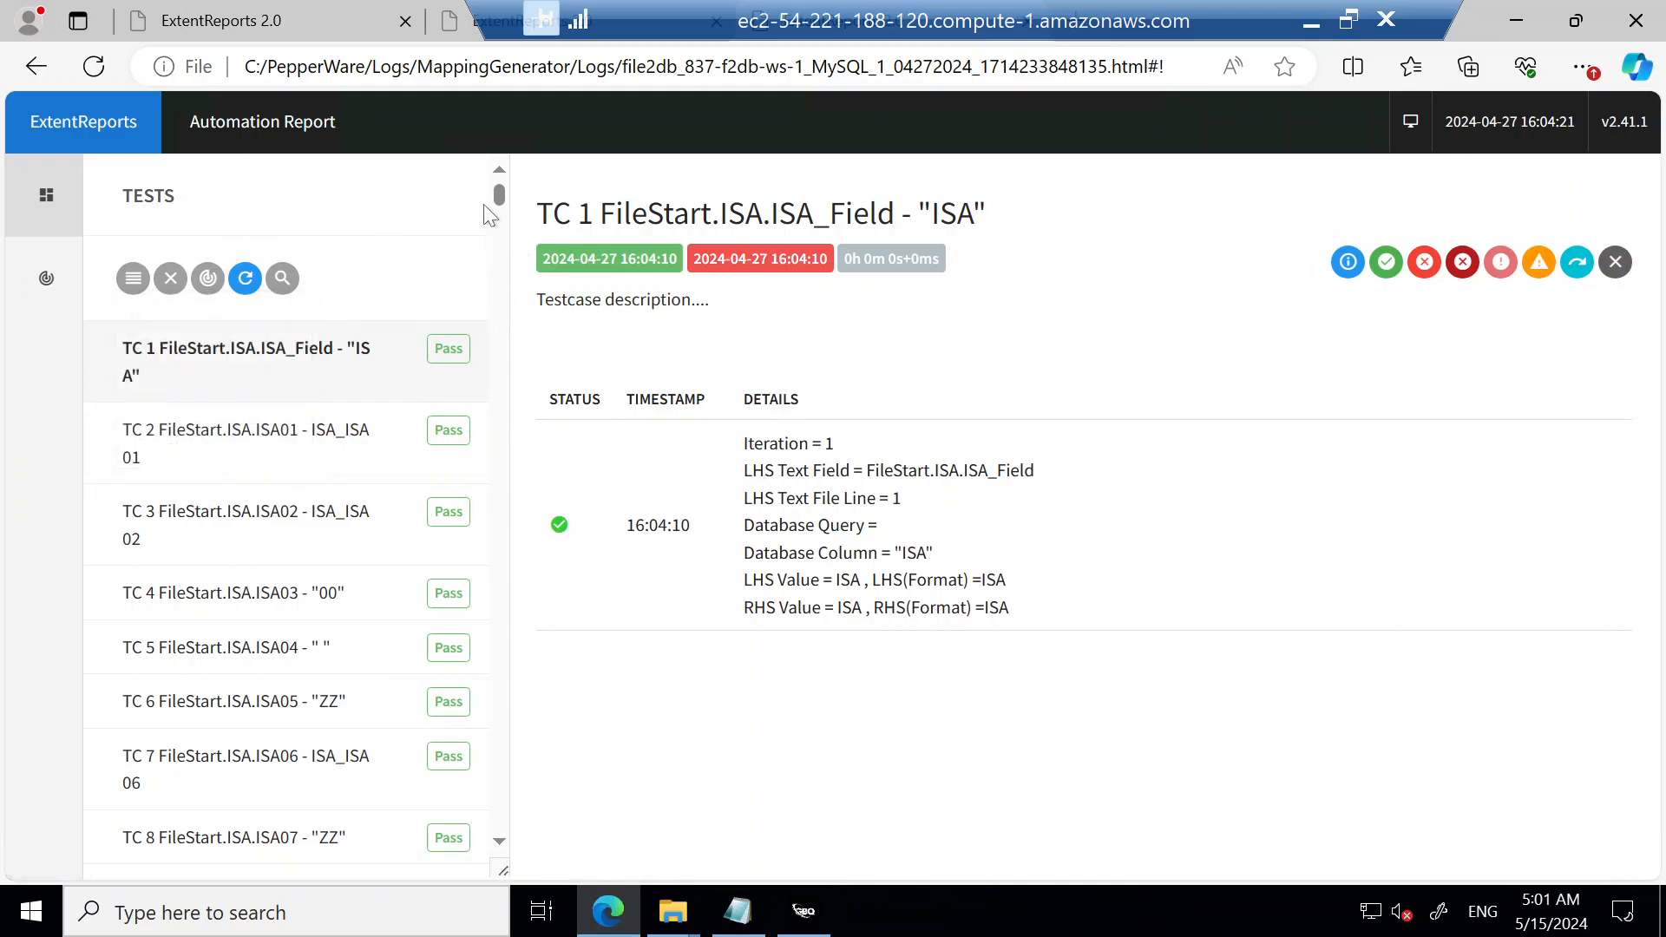
{"action": "left_click_drag", "start_coordinate": [498, 201], "coordinate": [501, 335]}
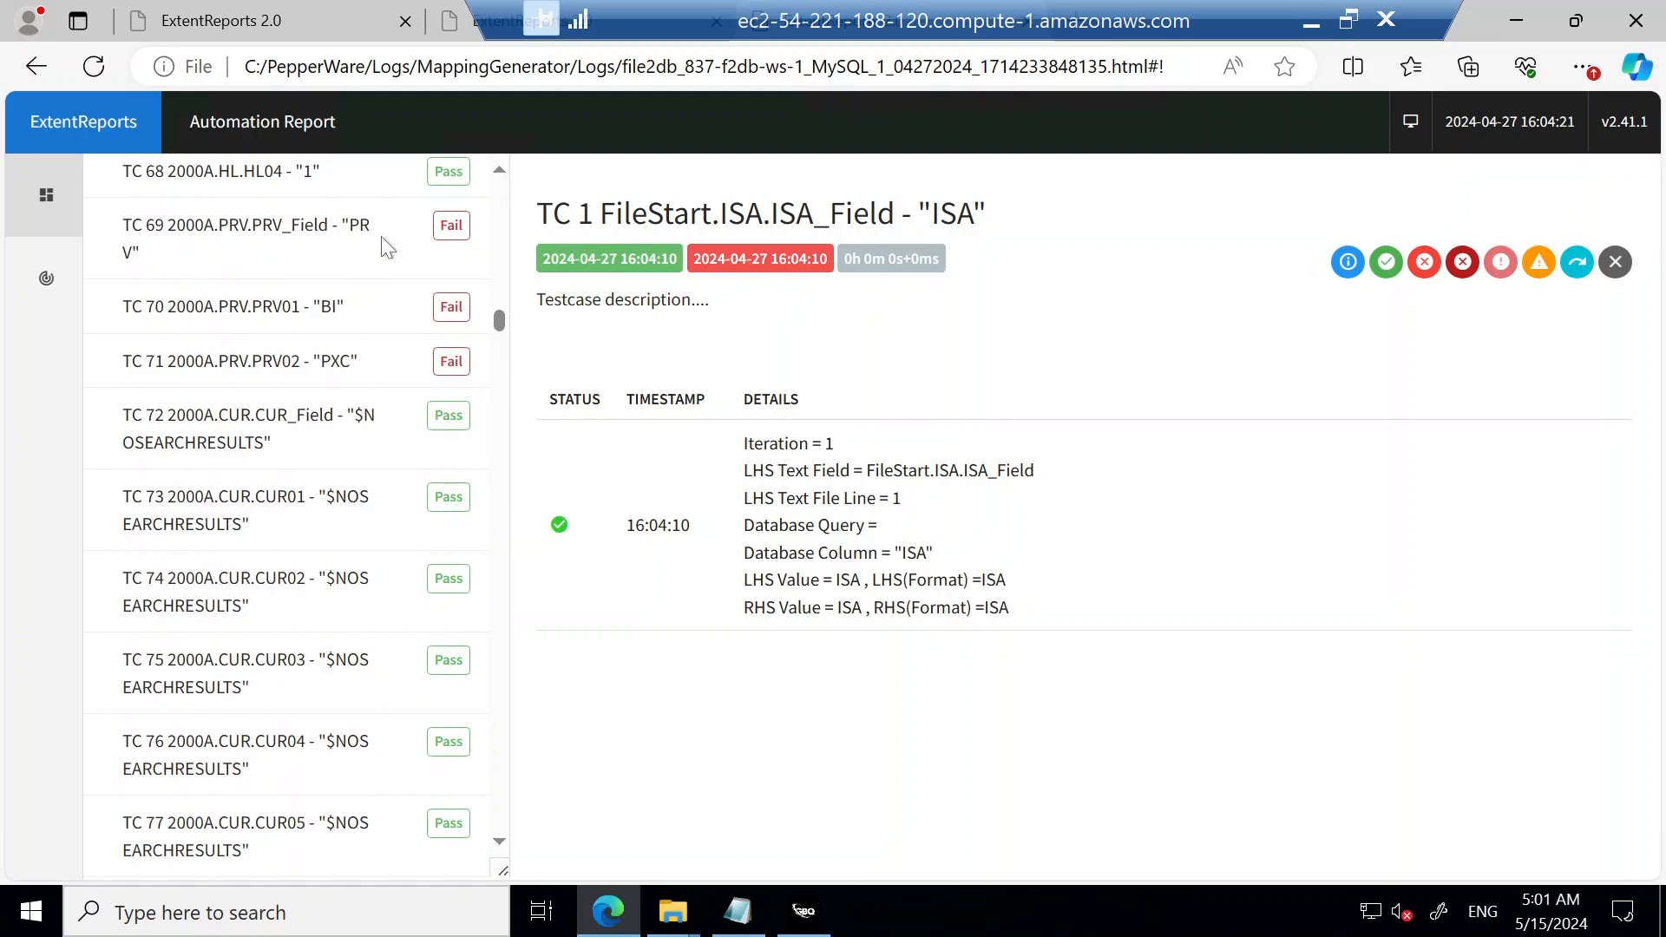
{"action": "left_click", "coordinate": [252, 511]}
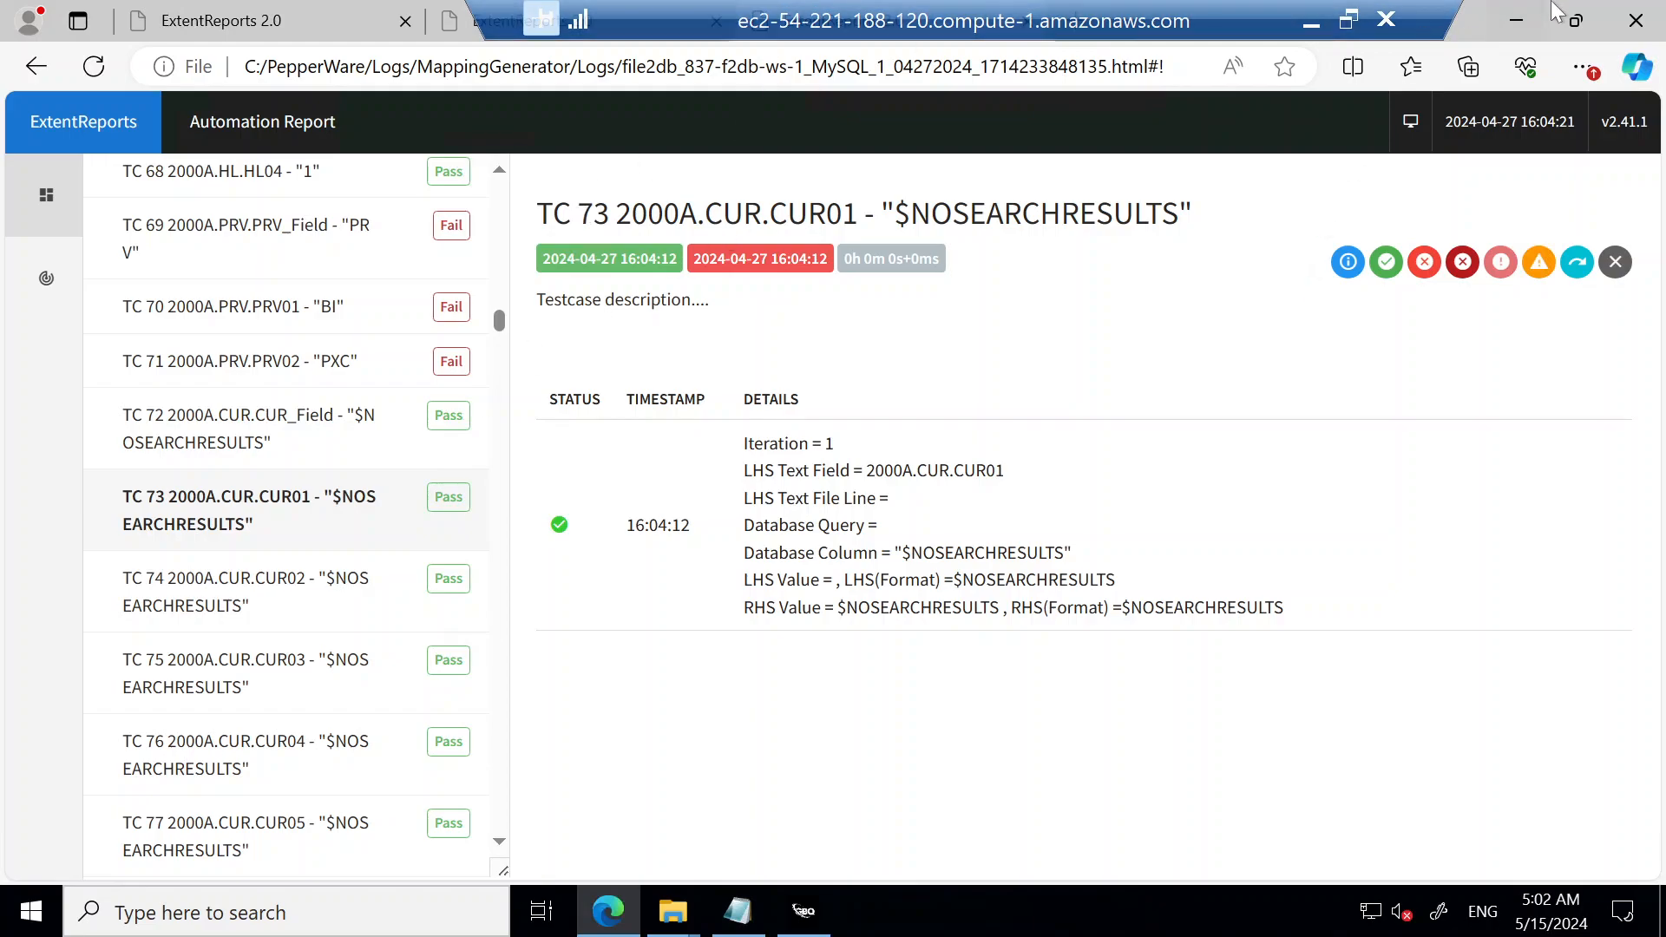
Step: Minimize the report, launch the Validator action from VDAT, and move its window toward the middle of the desktop
{"action": "left_click", "coordinate": [1513, 24]}
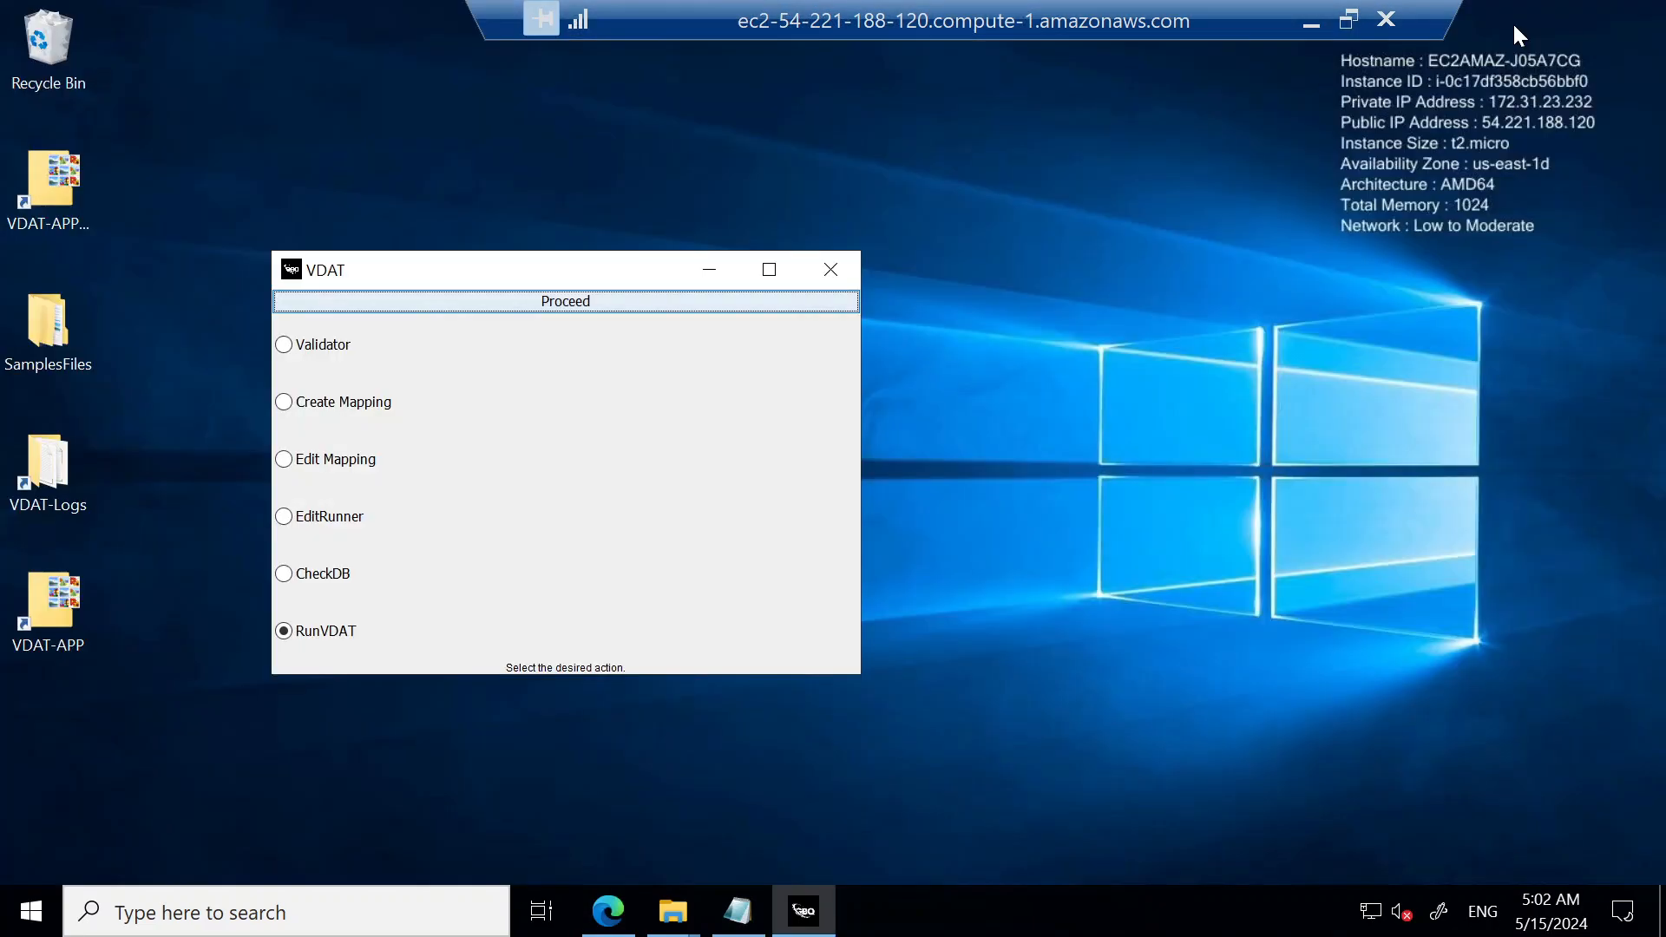
{"action": "left_click", "coordinate": [284, 344]}
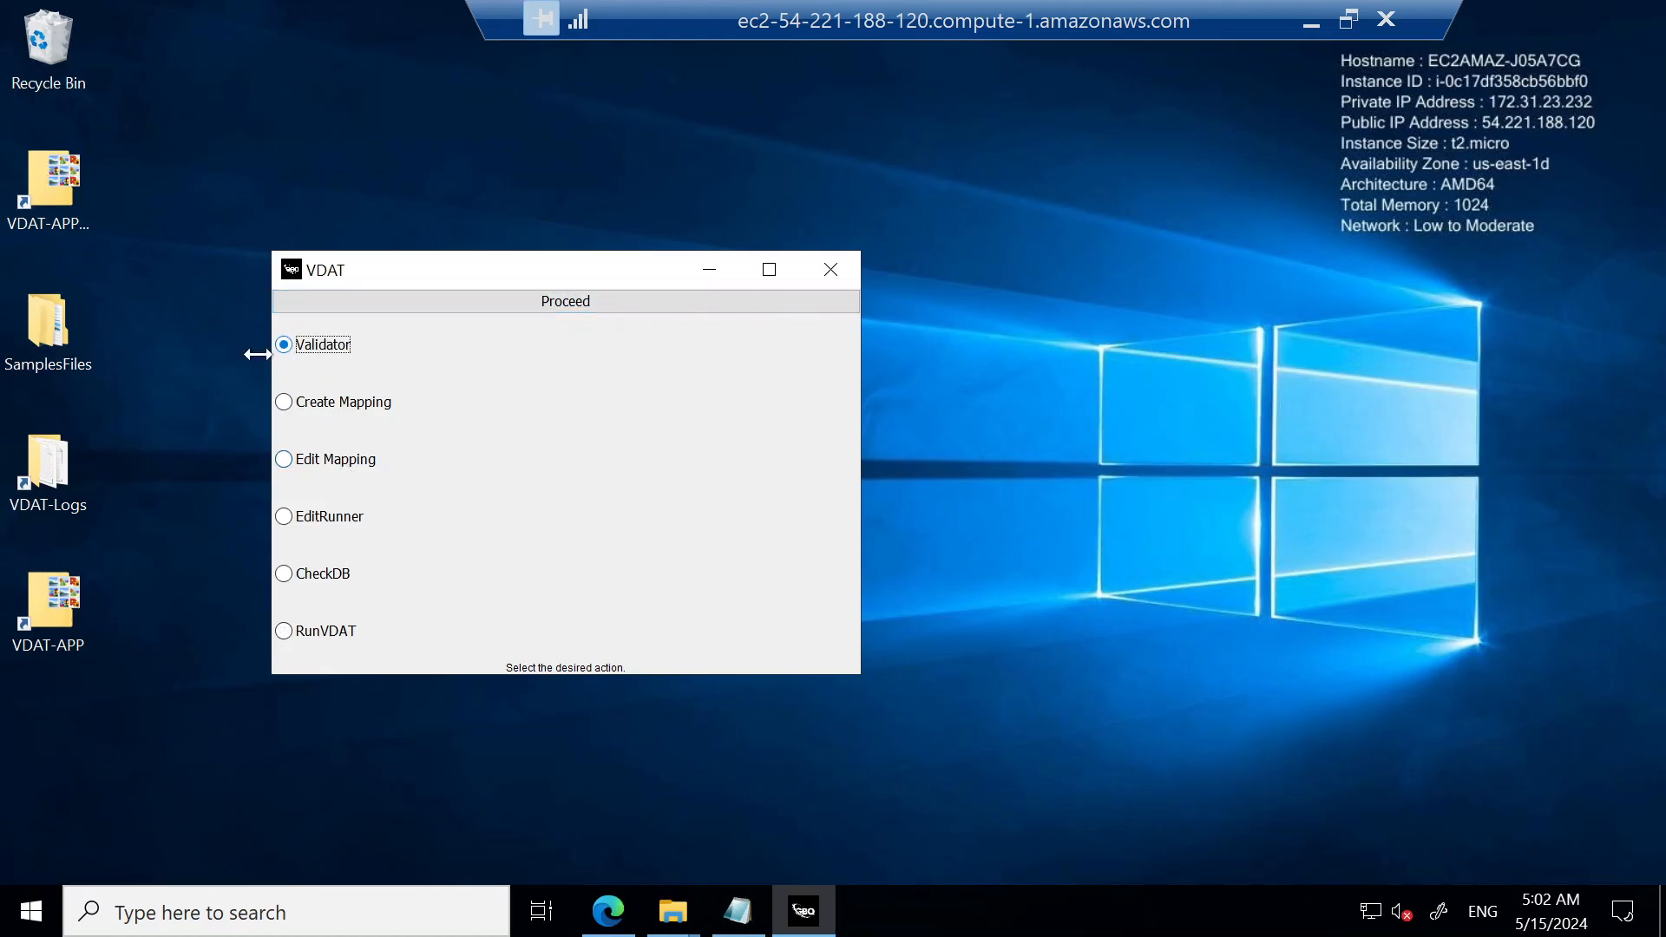
{"action": "left_click", "coordinate": [572, 302]}
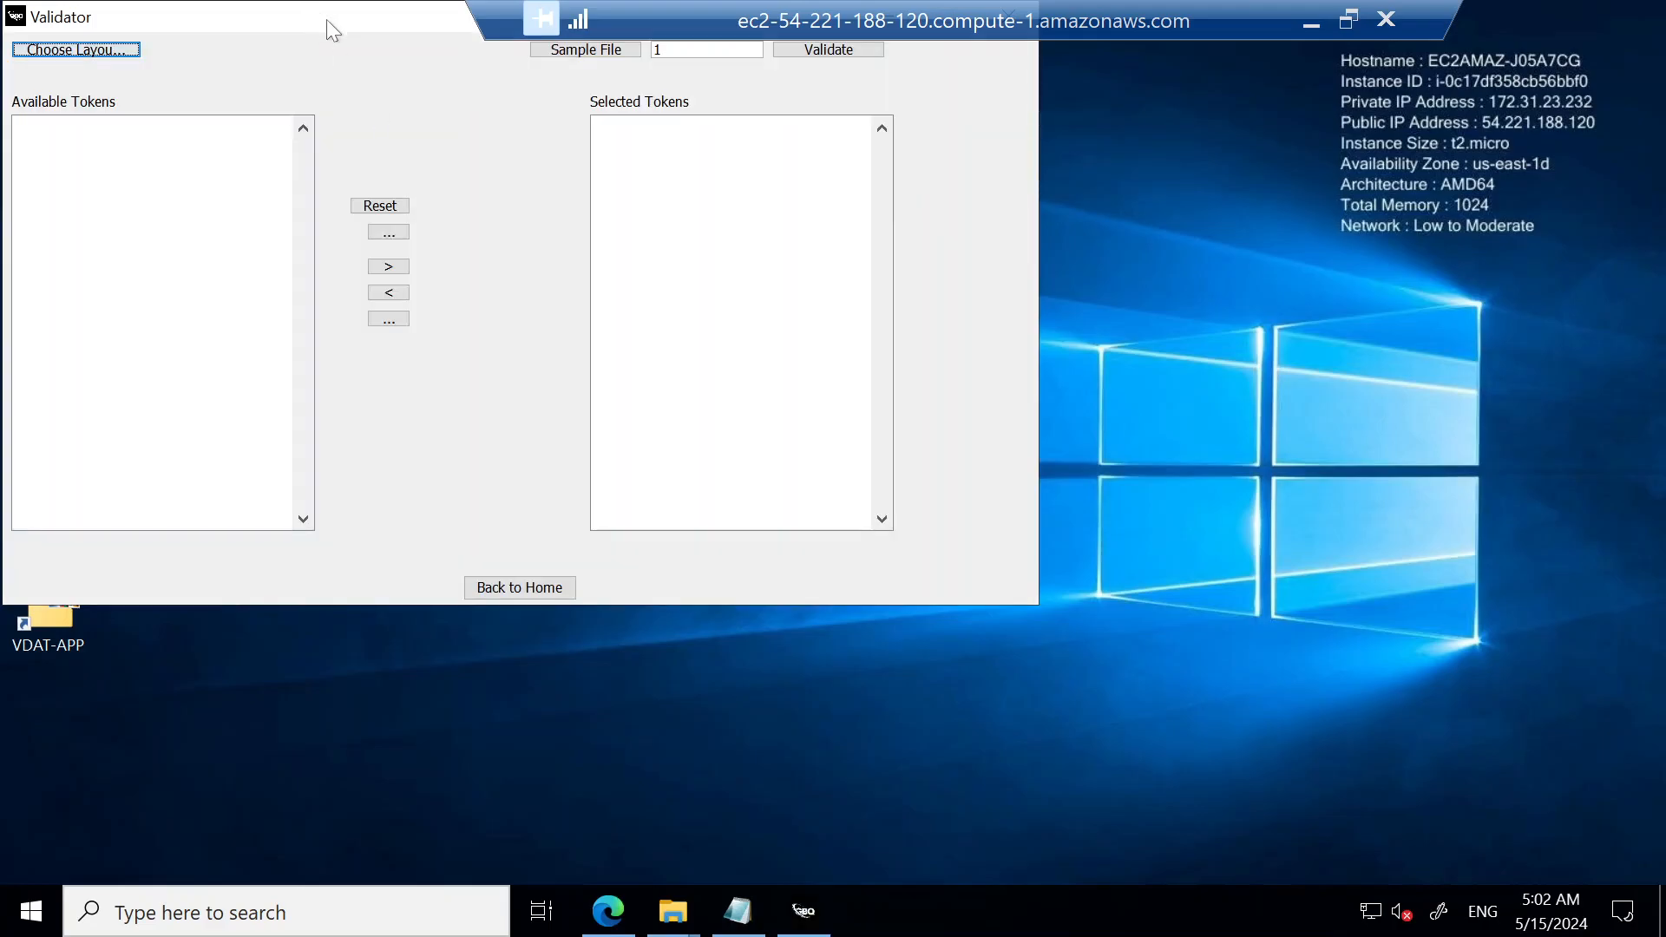
{"action": "left_click_drag", "start_coordinate": [326, 21], "coordinate": [576, 175]}
Step: Load the layout file 837I-ldf-file-delimited1 from Desktop > SamplesFiles > 837-Fixed-files into the Validator
{"action": "left_click", "coordinate": [344, 213]}
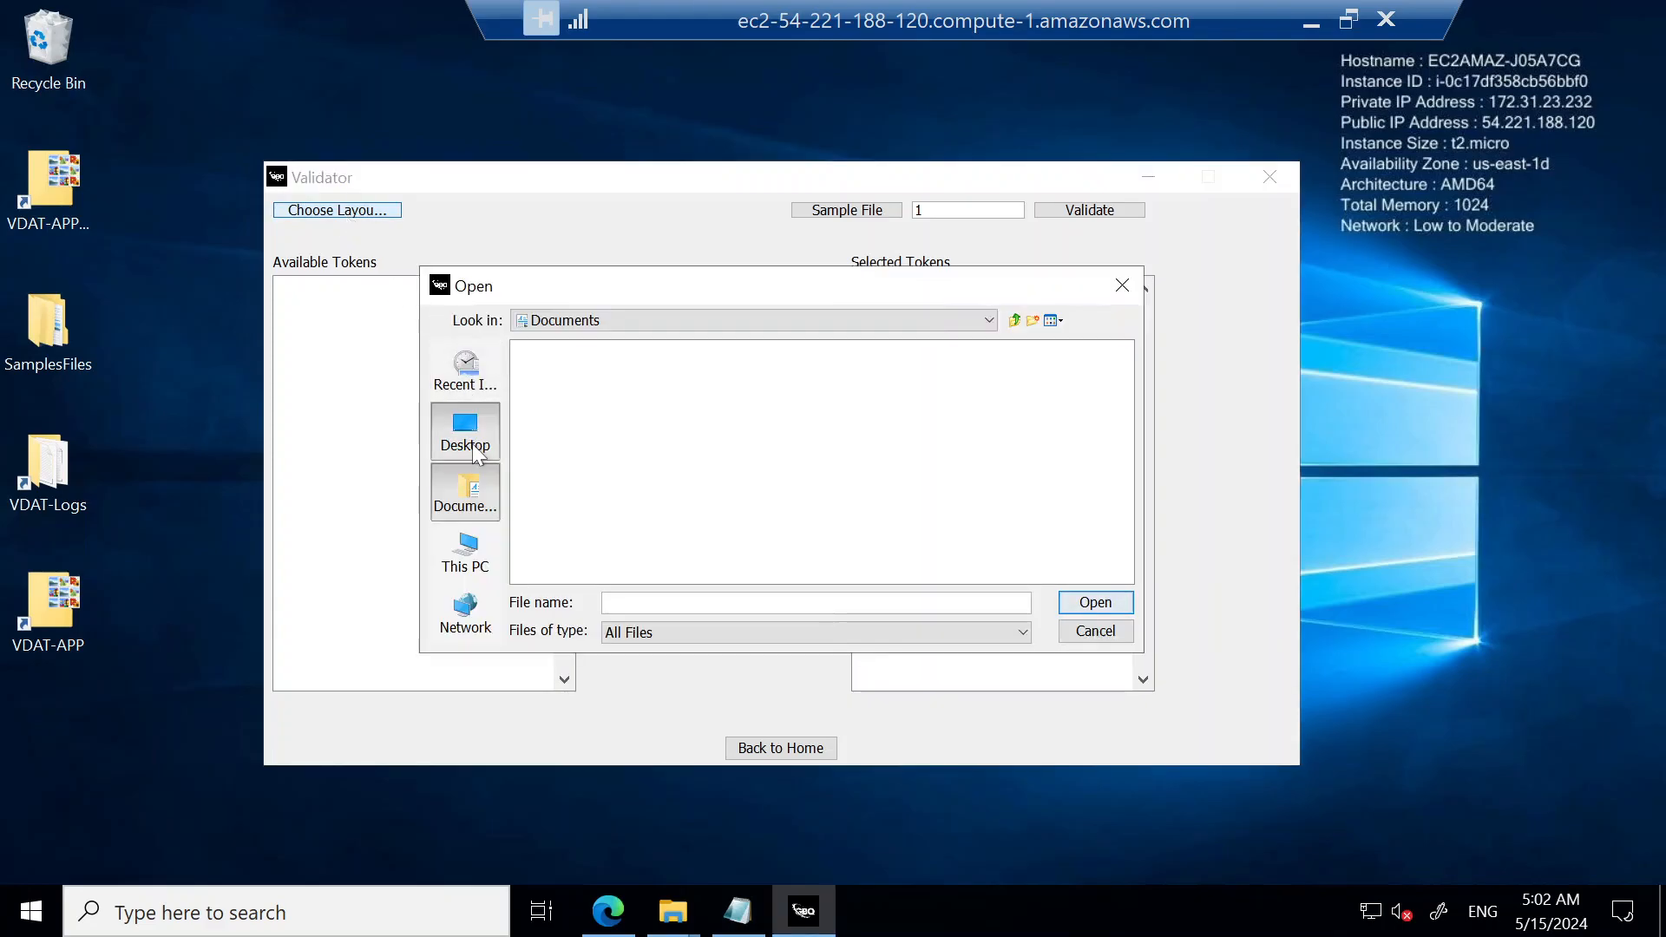
{"action": "left_click", "coordinate": [477, 452]}
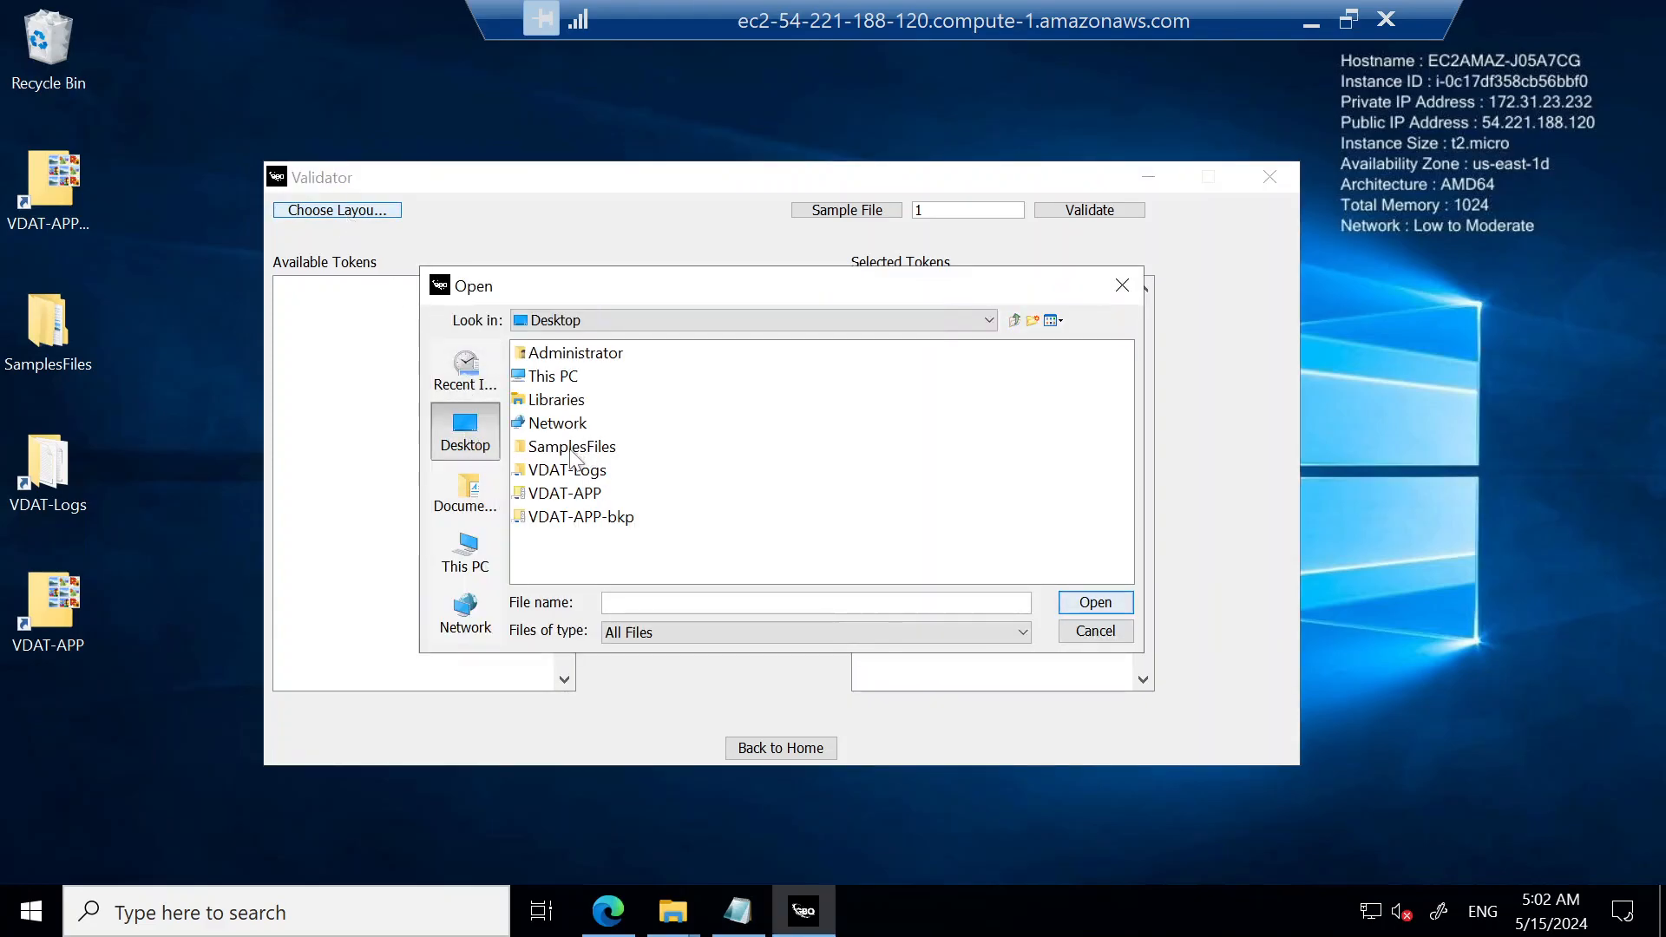
{"action": "double_click", "coordinate": [570, 448]}
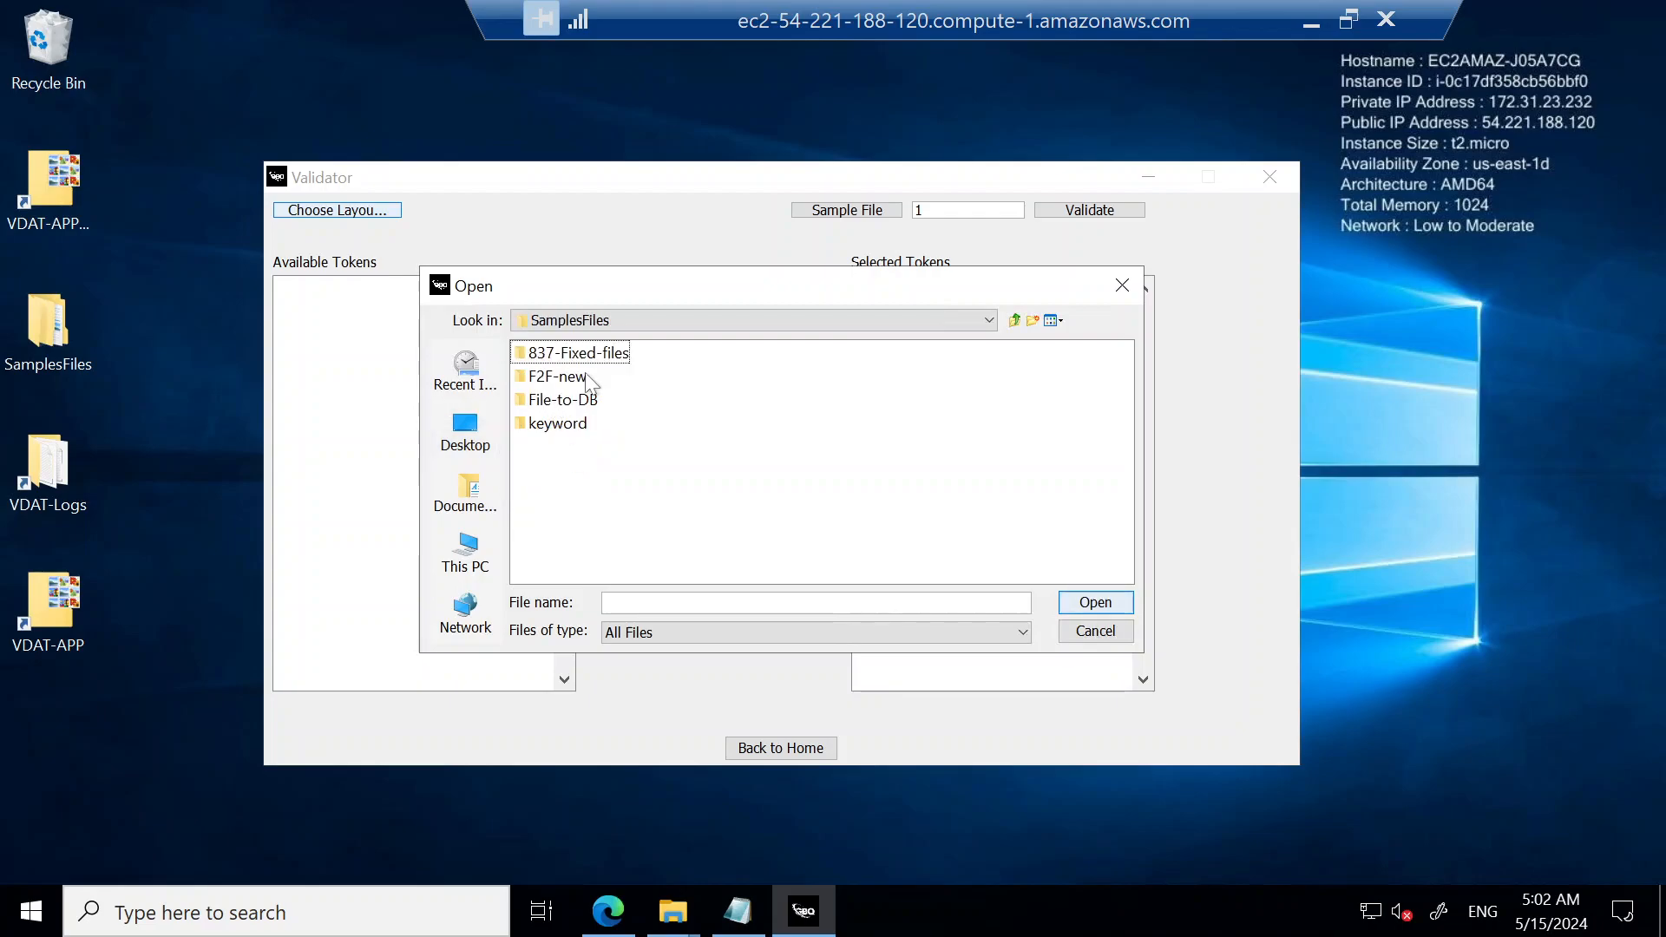
{"action": "double_click", "coordinate": [587, 355]}
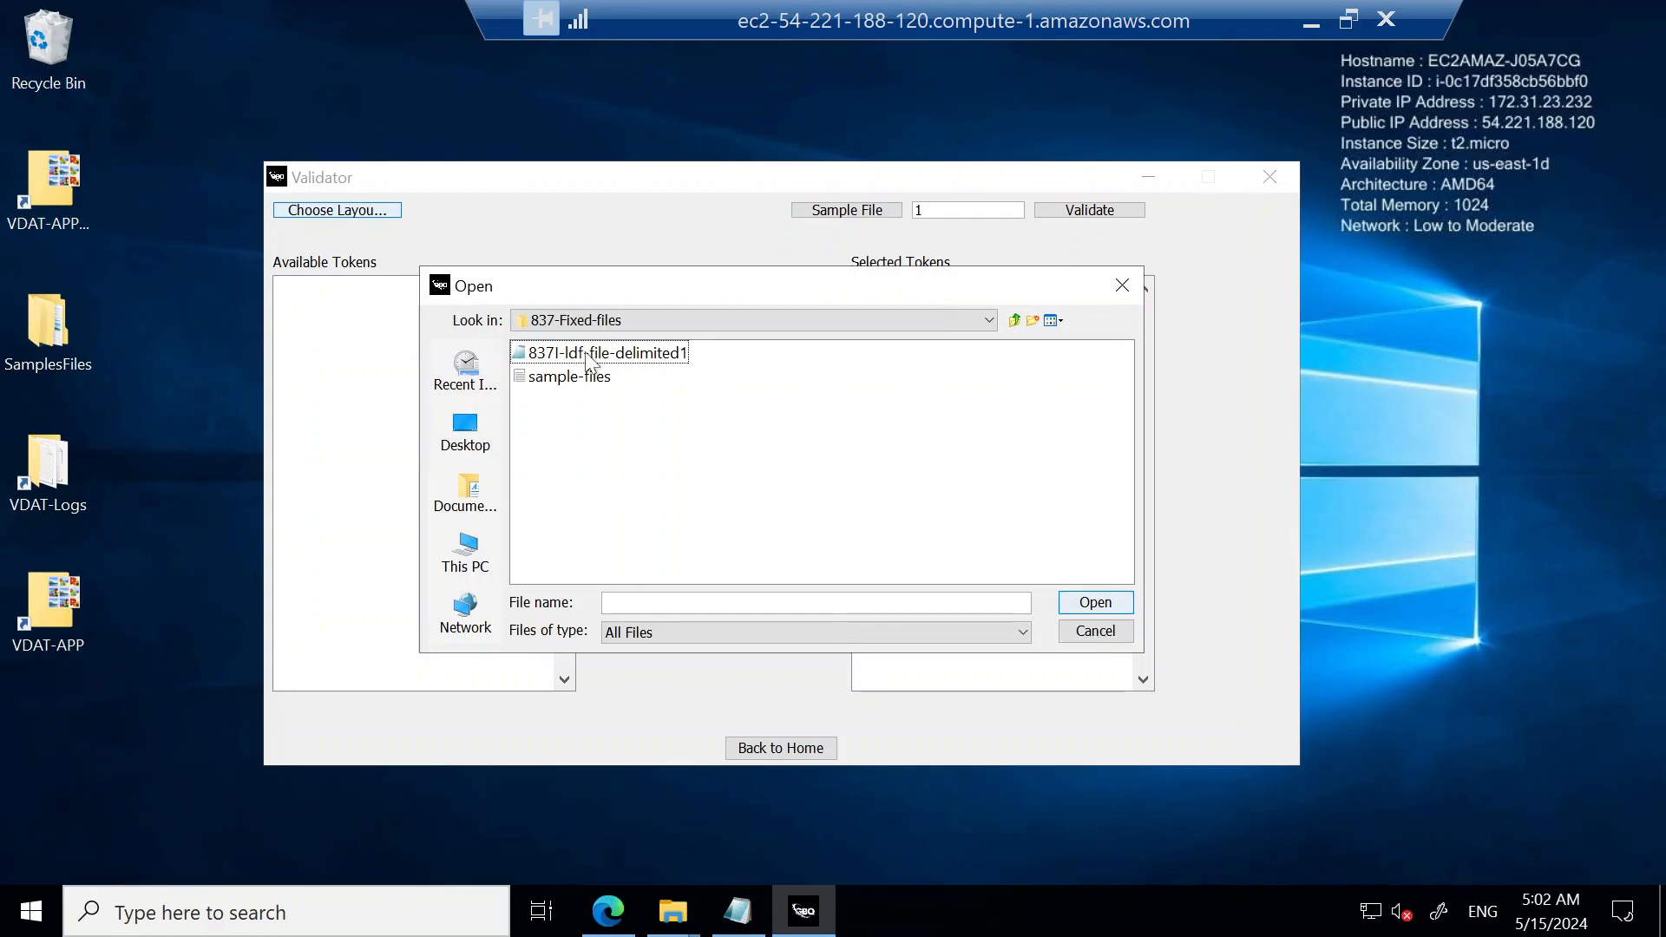
{"action": "double_click", "coordinate": [585, 352]}
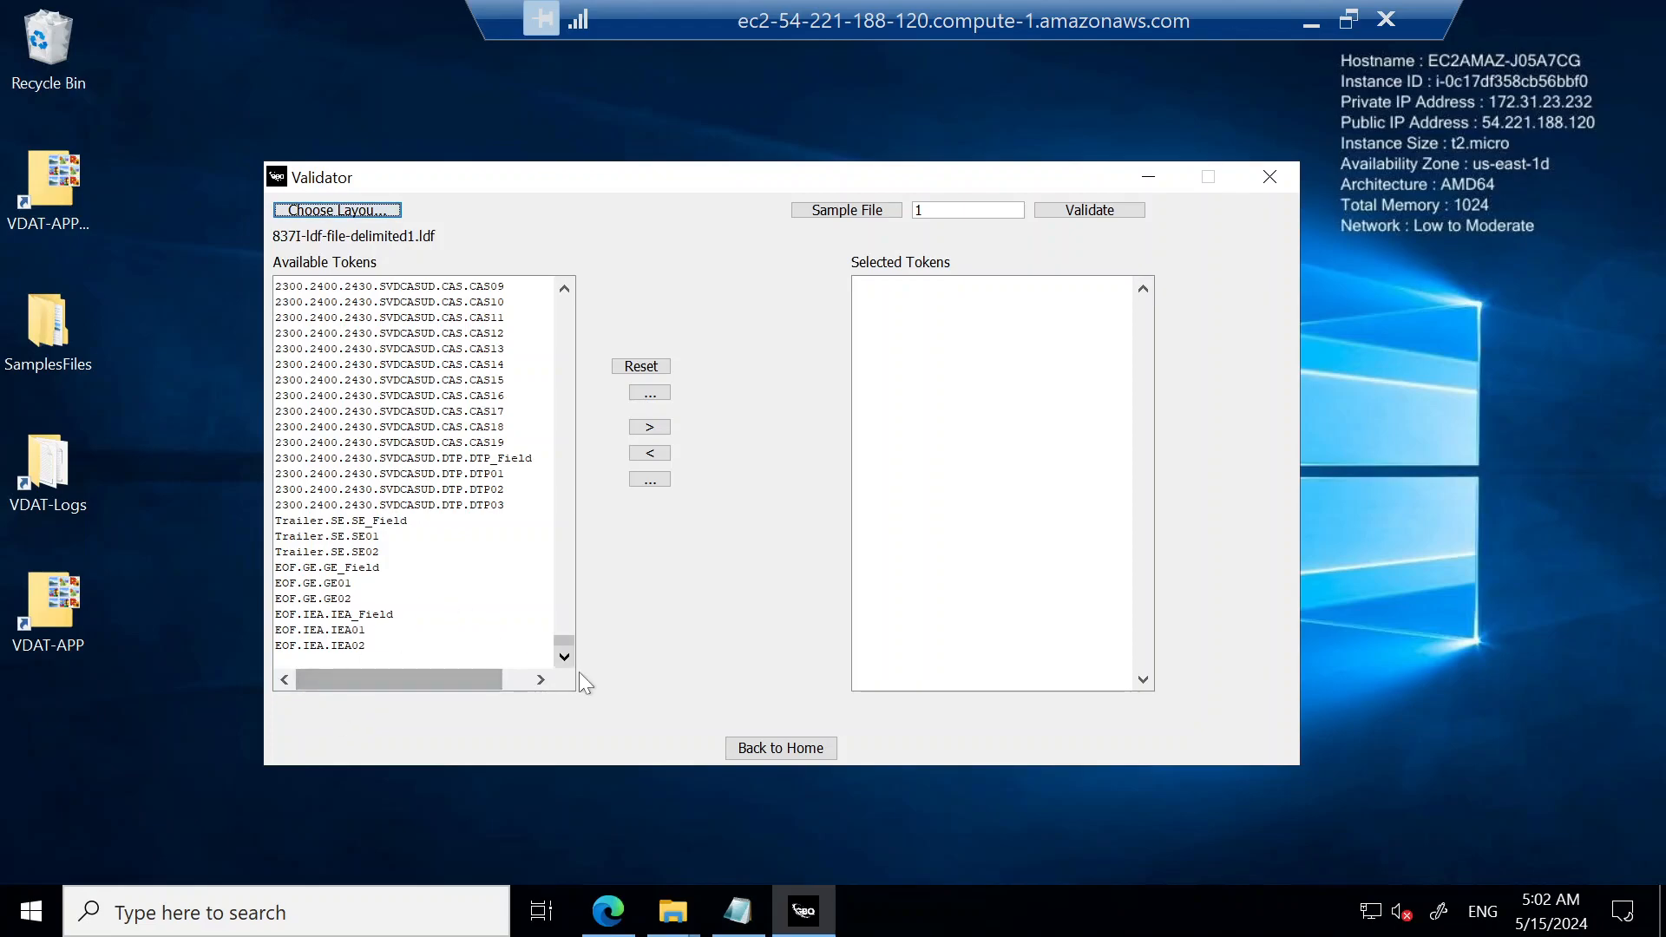
Step: Look through the available layout tokens and move all of them to the selected tokens
{"action": "left_click_drag", "start_coordinate": [555, 637], "coordinate": [575, 267]}
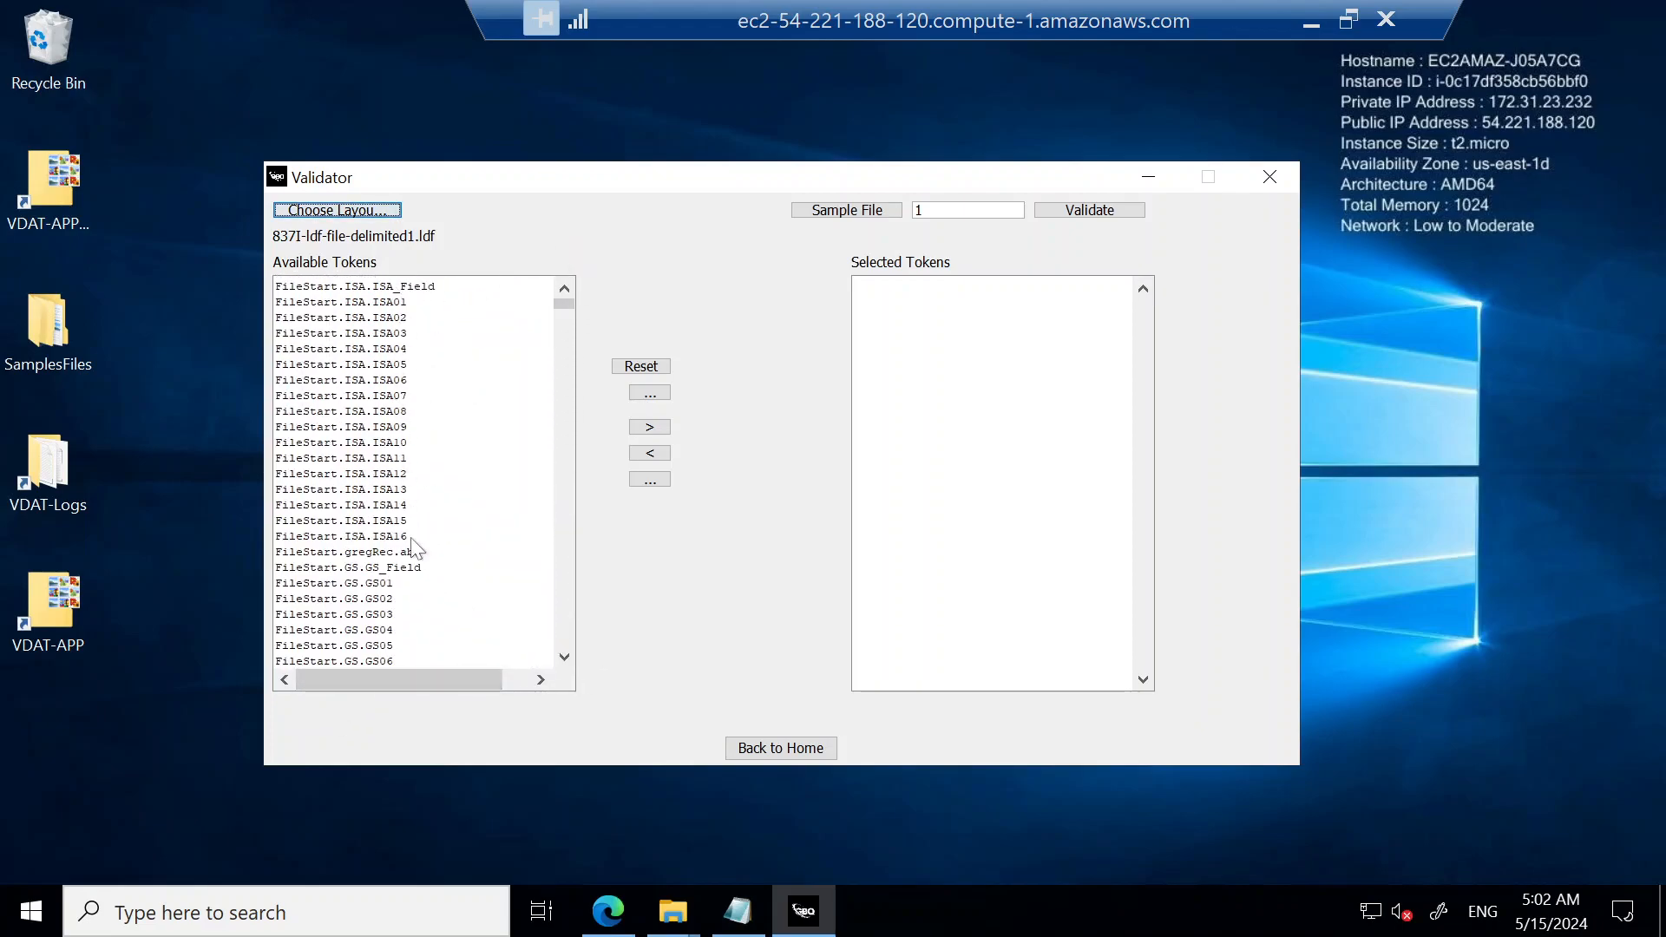
{"action": "left_click_drag", "start_coordinate": [564, 657], "coordinate": [568, 653]}
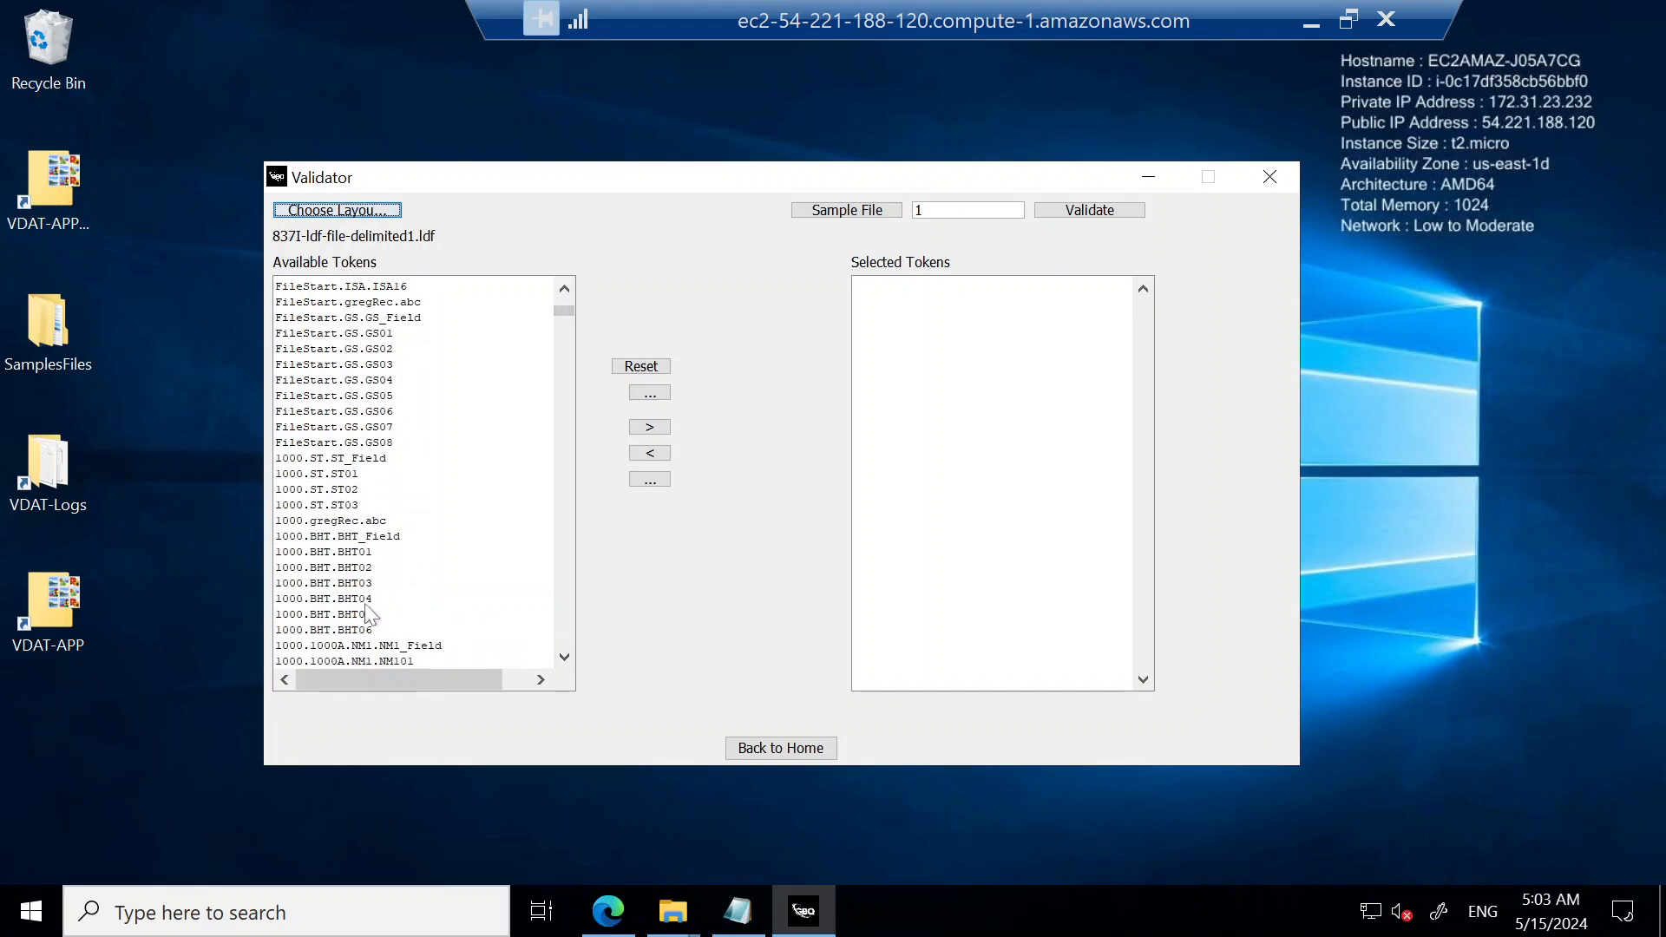
{"action": "left_click_drag", "start_coordinate": [564, 665], "coordinate": [565, 664]}
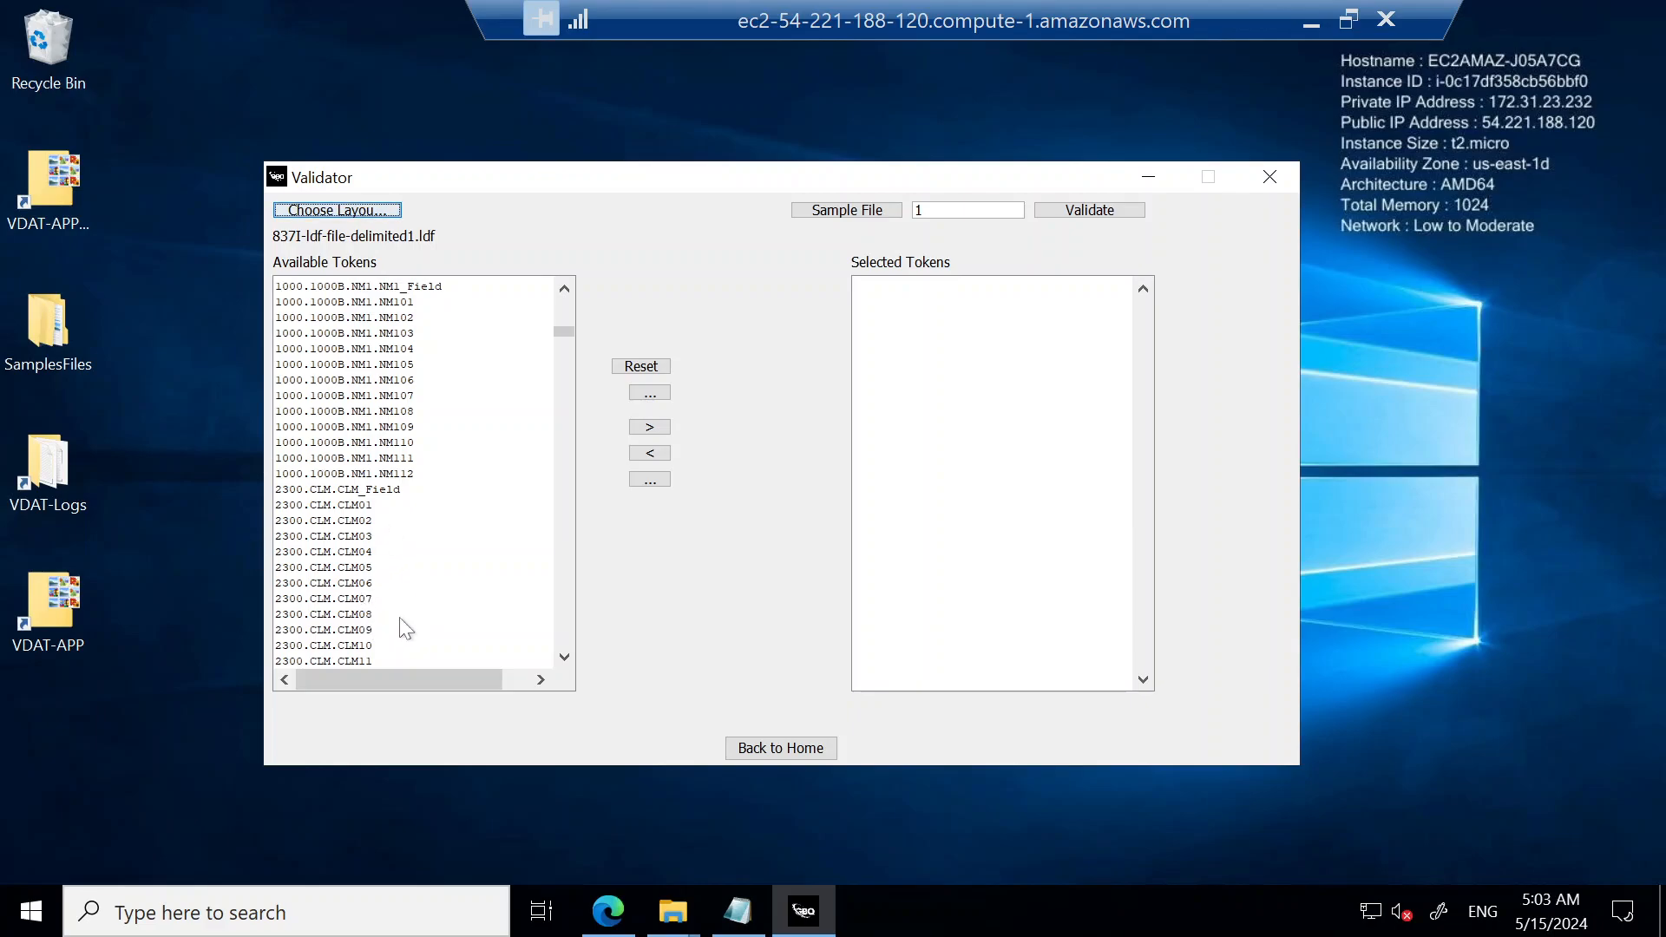
{"action": "left_click", "coordinate": [649, 393]}
{"action": "left_click", "coordinate": [649, 395]}
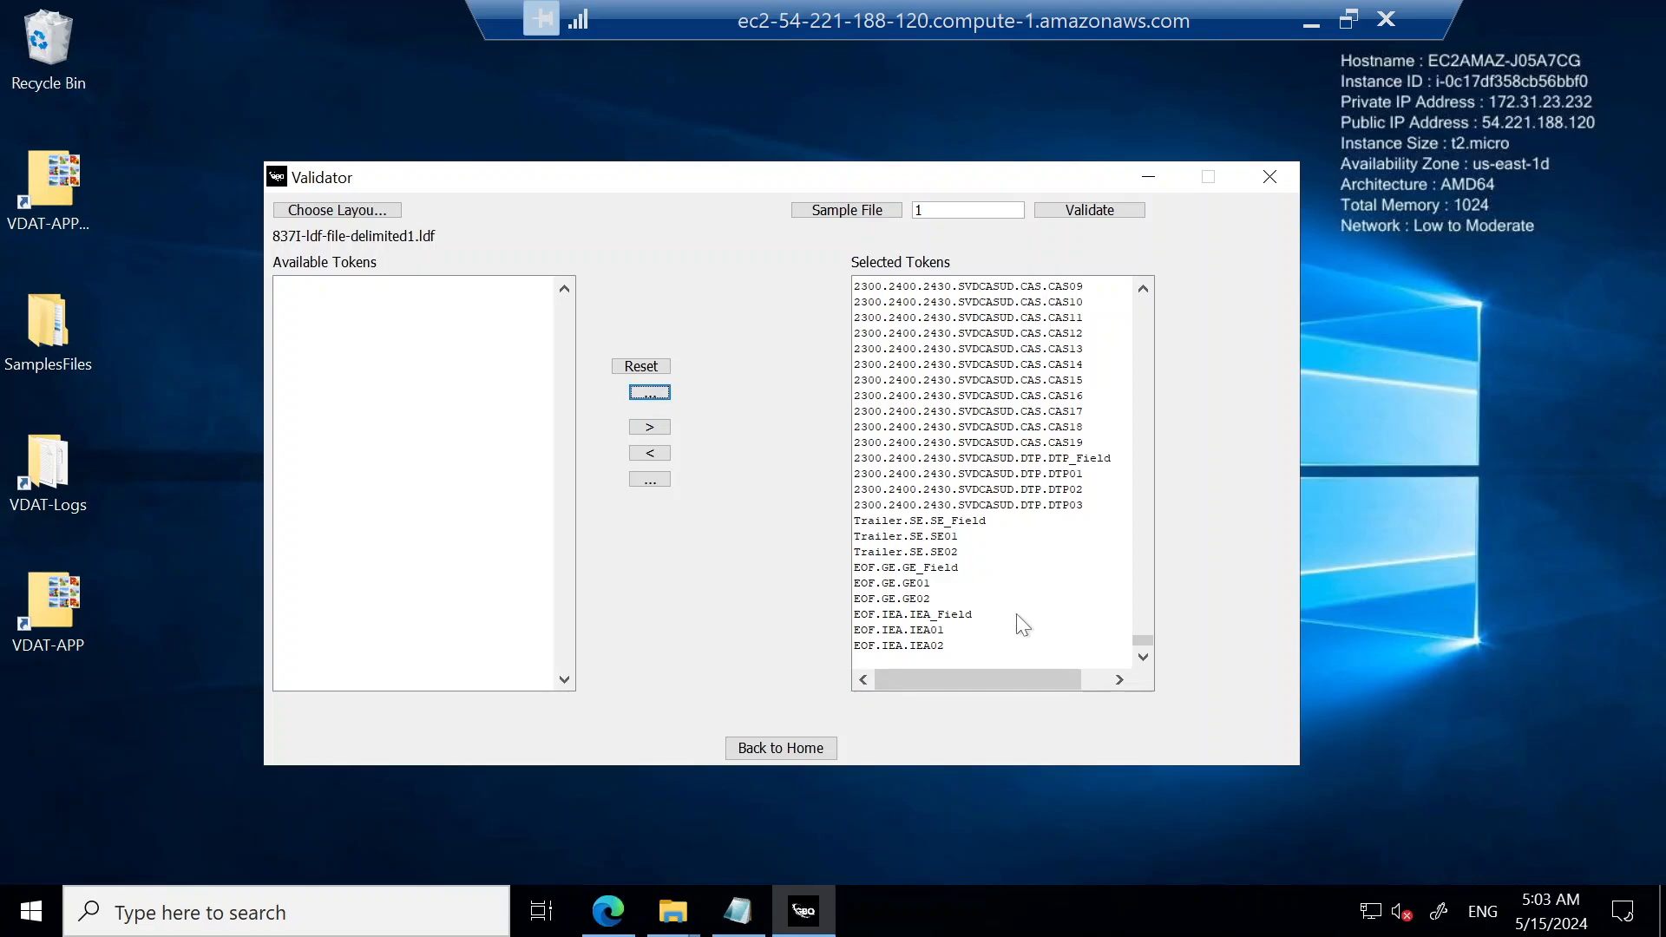
Step: Load sample-files from Desktop > SamplesFiles > 837-Fixed-files as the sample file and validate it for 1 iteration
{"action": "left_click", "coordinate": [851, 212]}
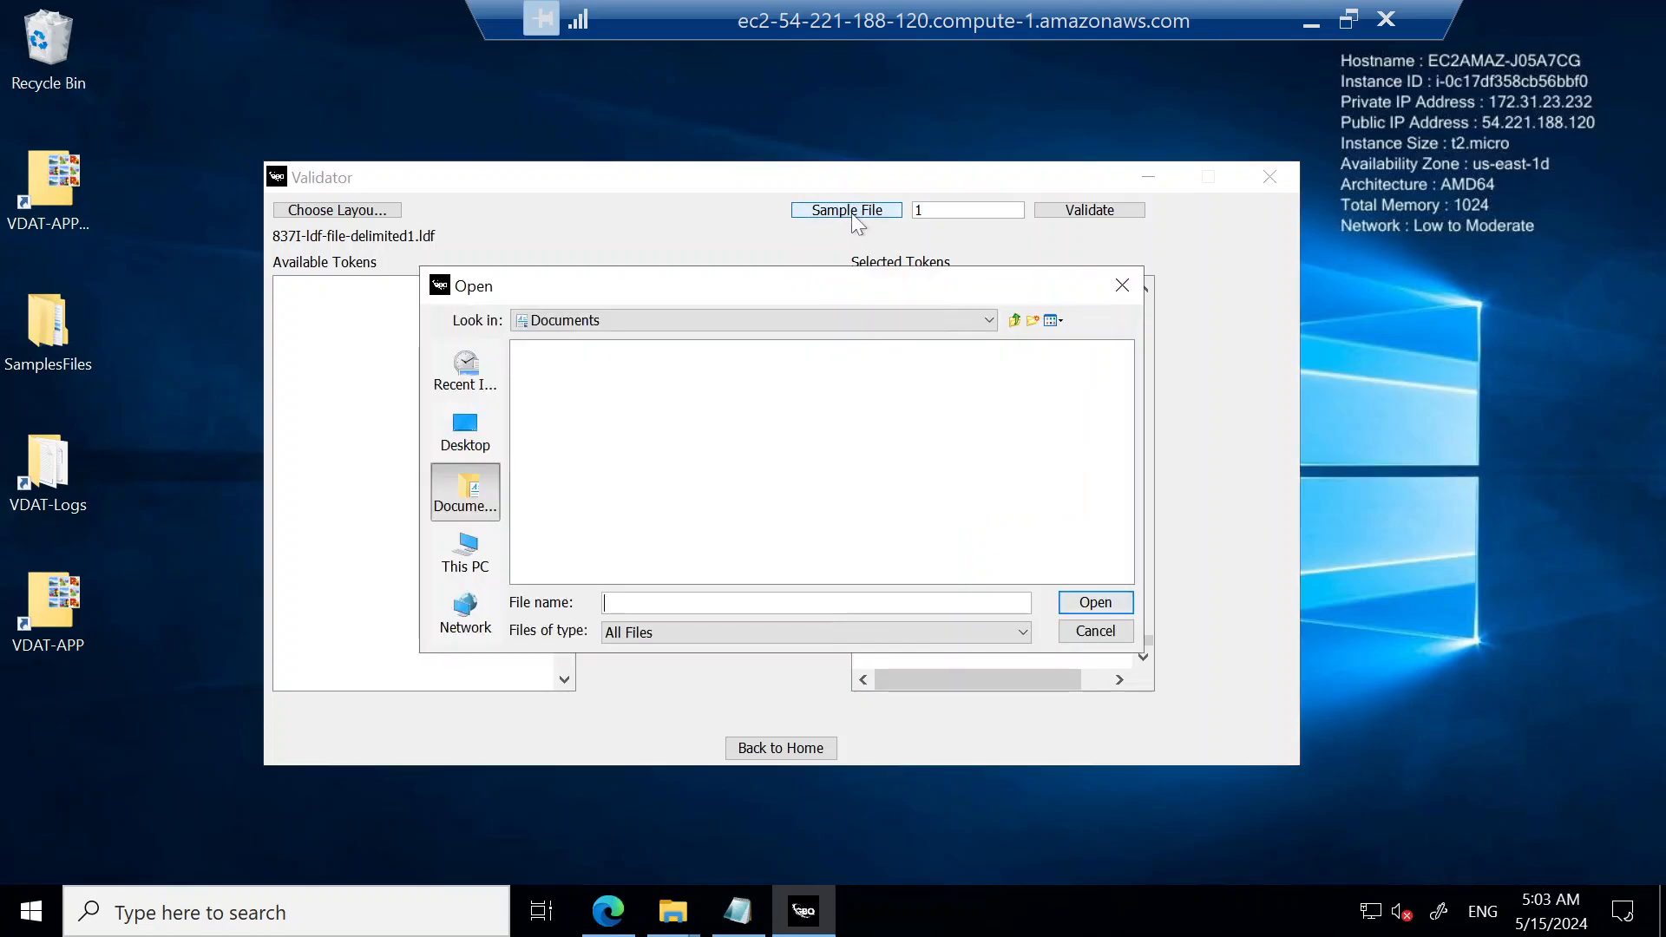
{"action": "left_click", "coordinate": [469, 429]}
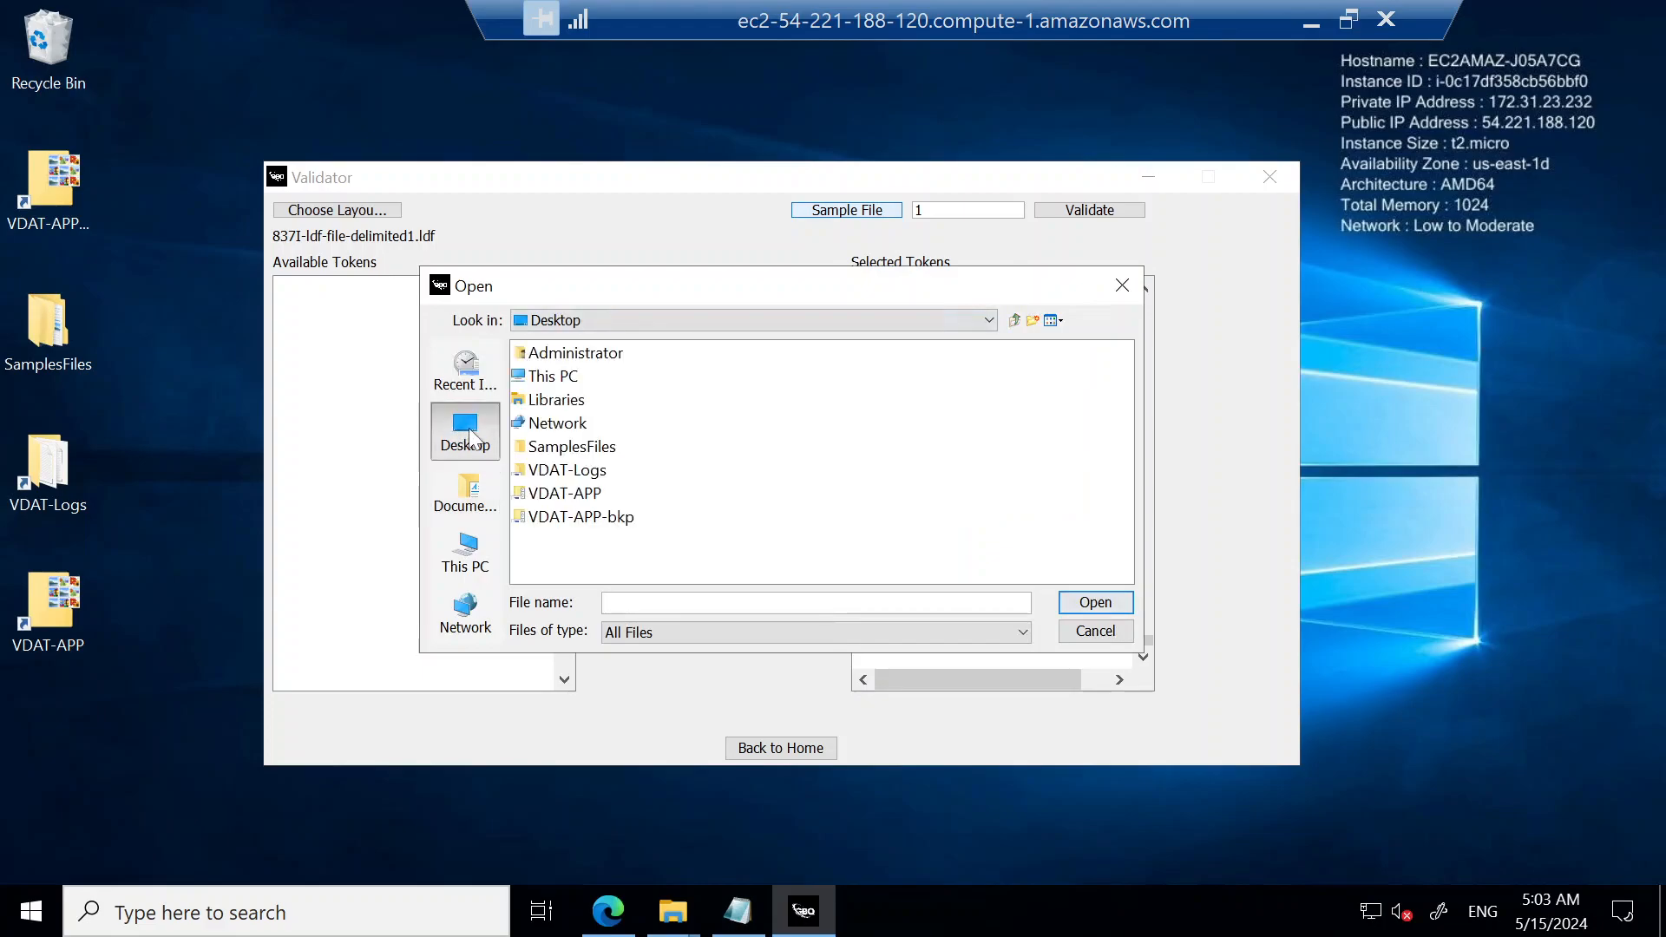
{"action": "double_click", "coordinate": [574, 446]}
{"action": "double_click", "coordinate": [607, 354]}
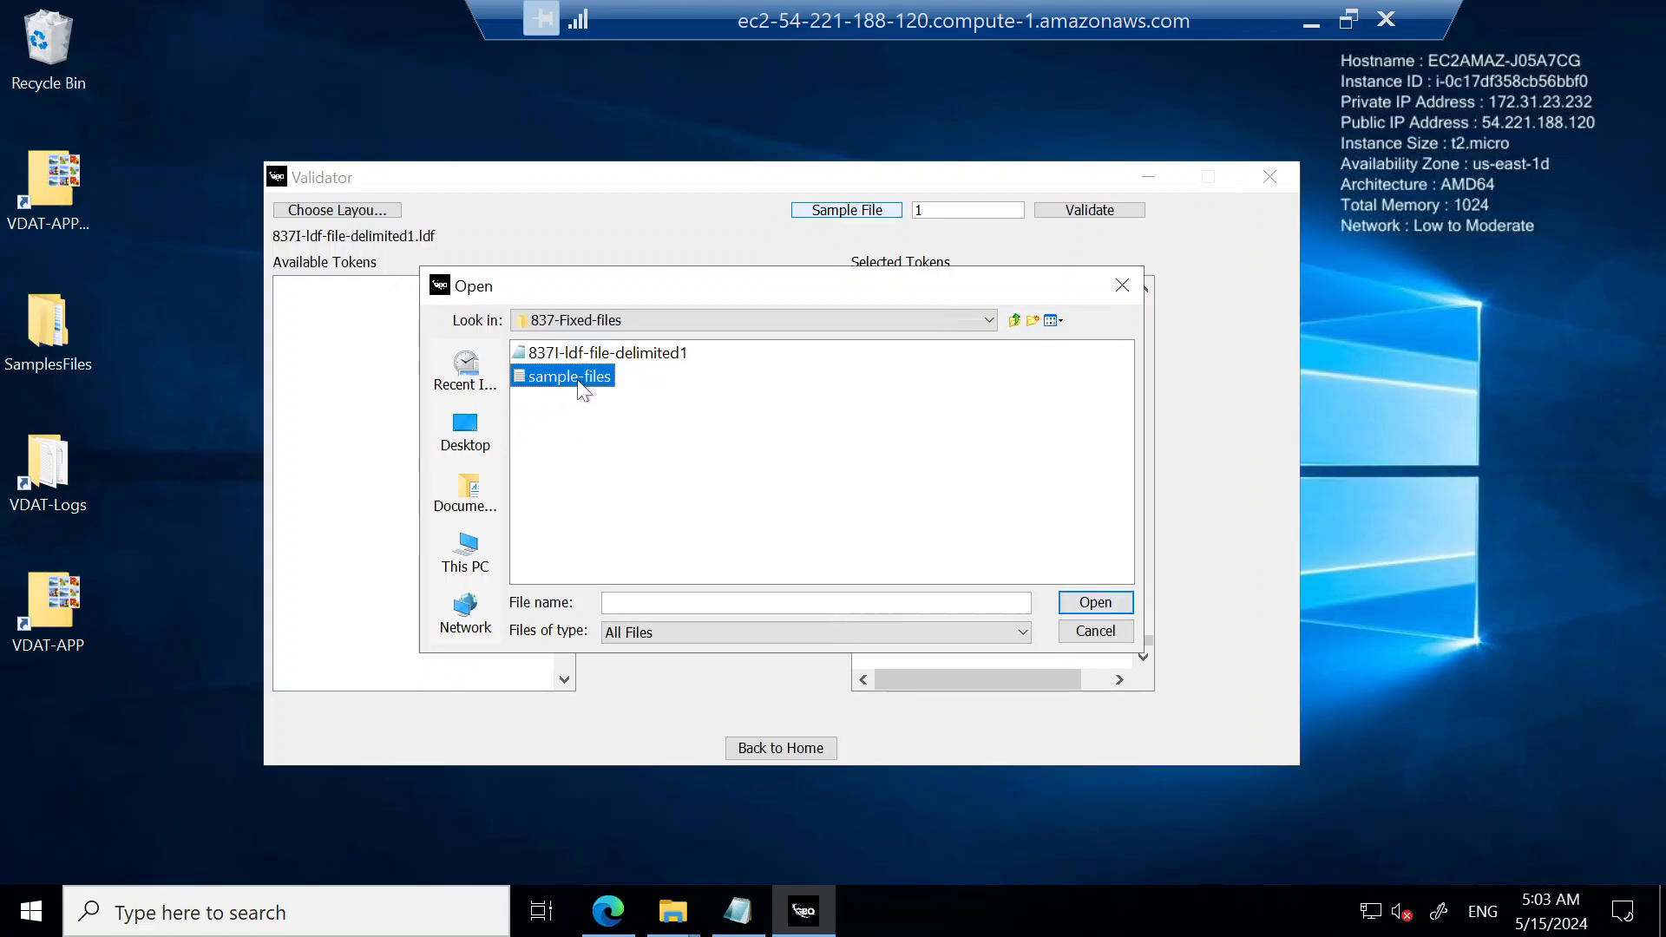
{"action": "double_click", "coordinate": [576, 378]}
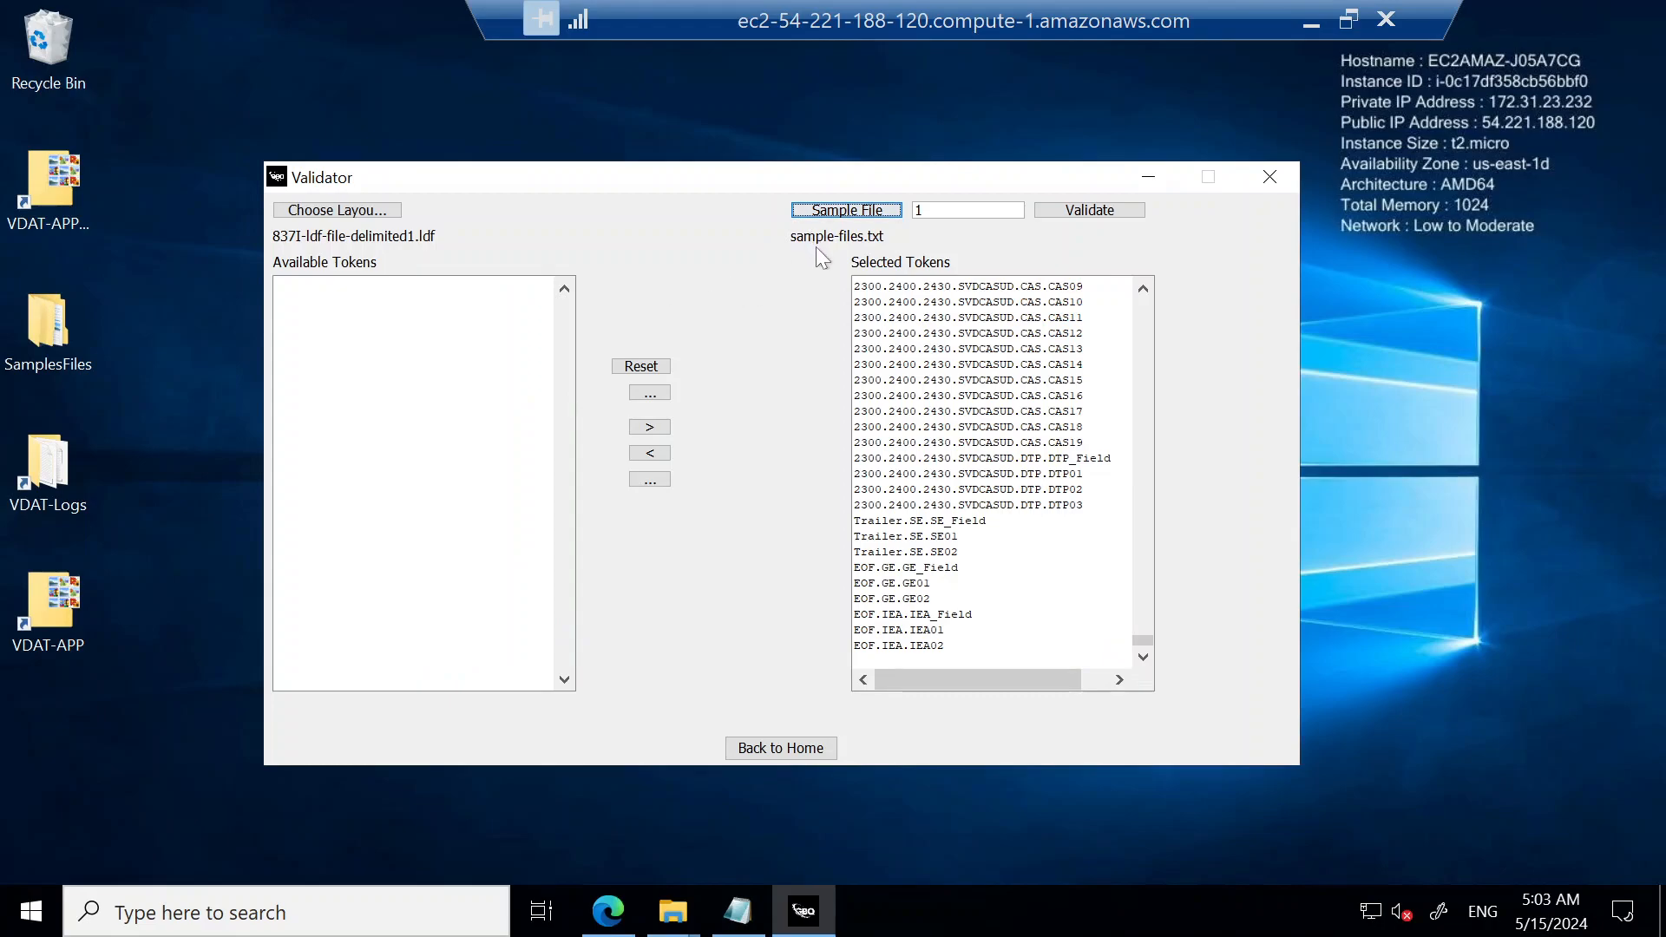
{"action": "left_click", "coordinate": [1097, 213]}
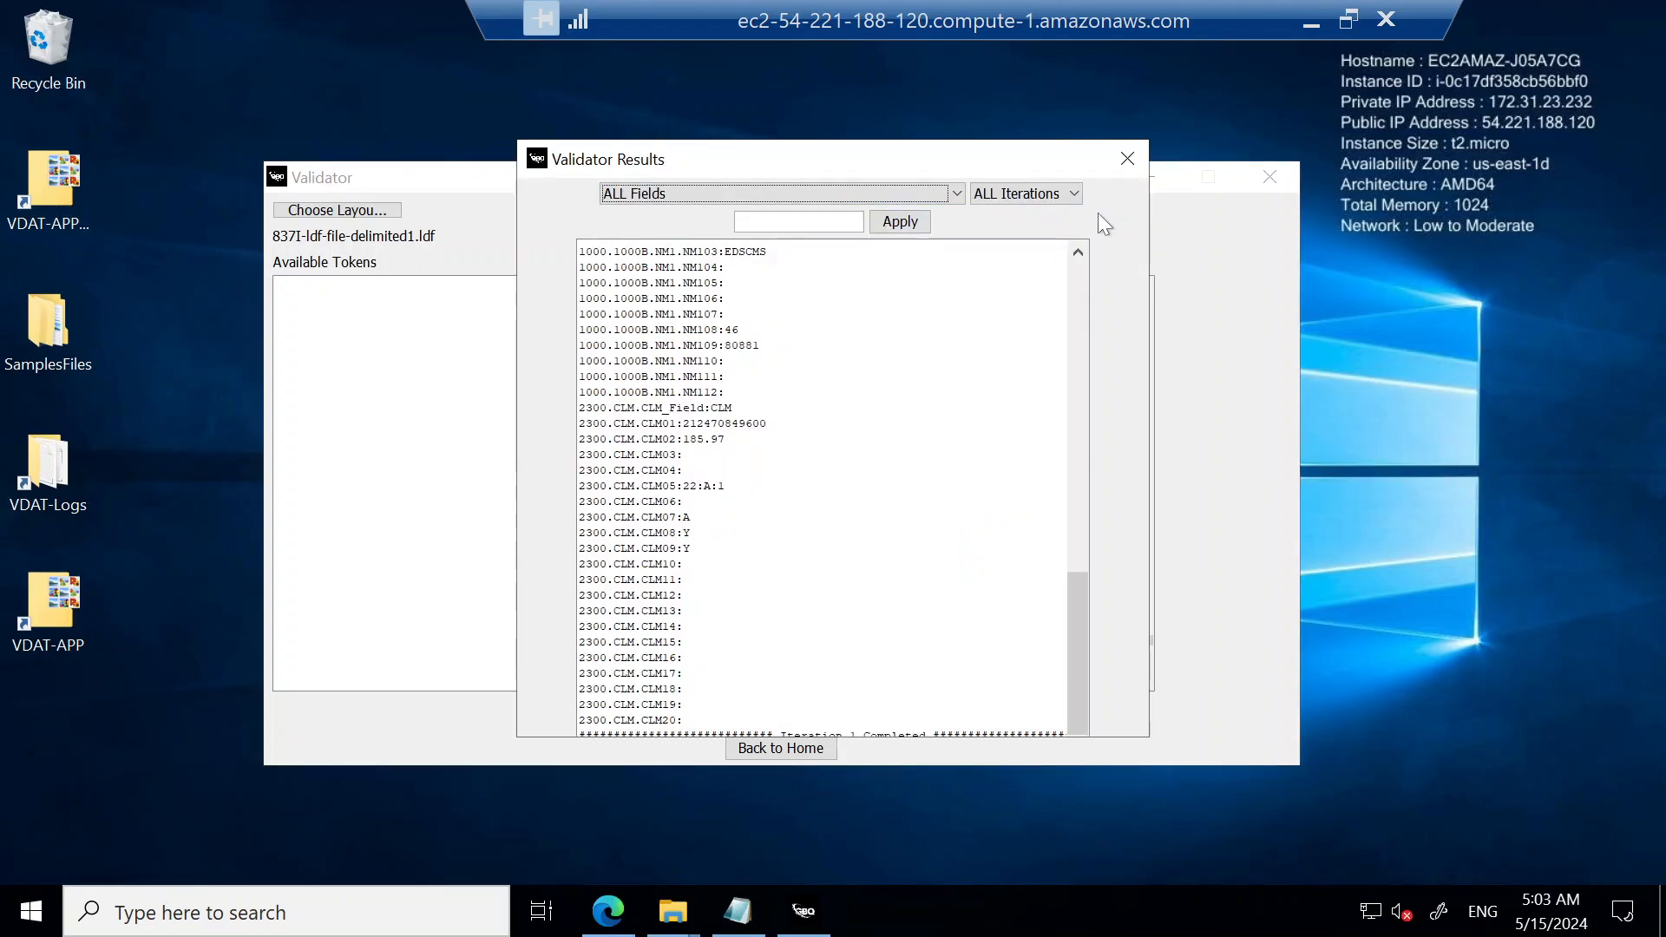
Step: Review the validation results from the start and compare them with sample-files in Notepad, placed in the lower part of the desktop
{"action": "left_click_drag", "start_coordinate": [1086, 631], "coordinate": [1077, 313]}
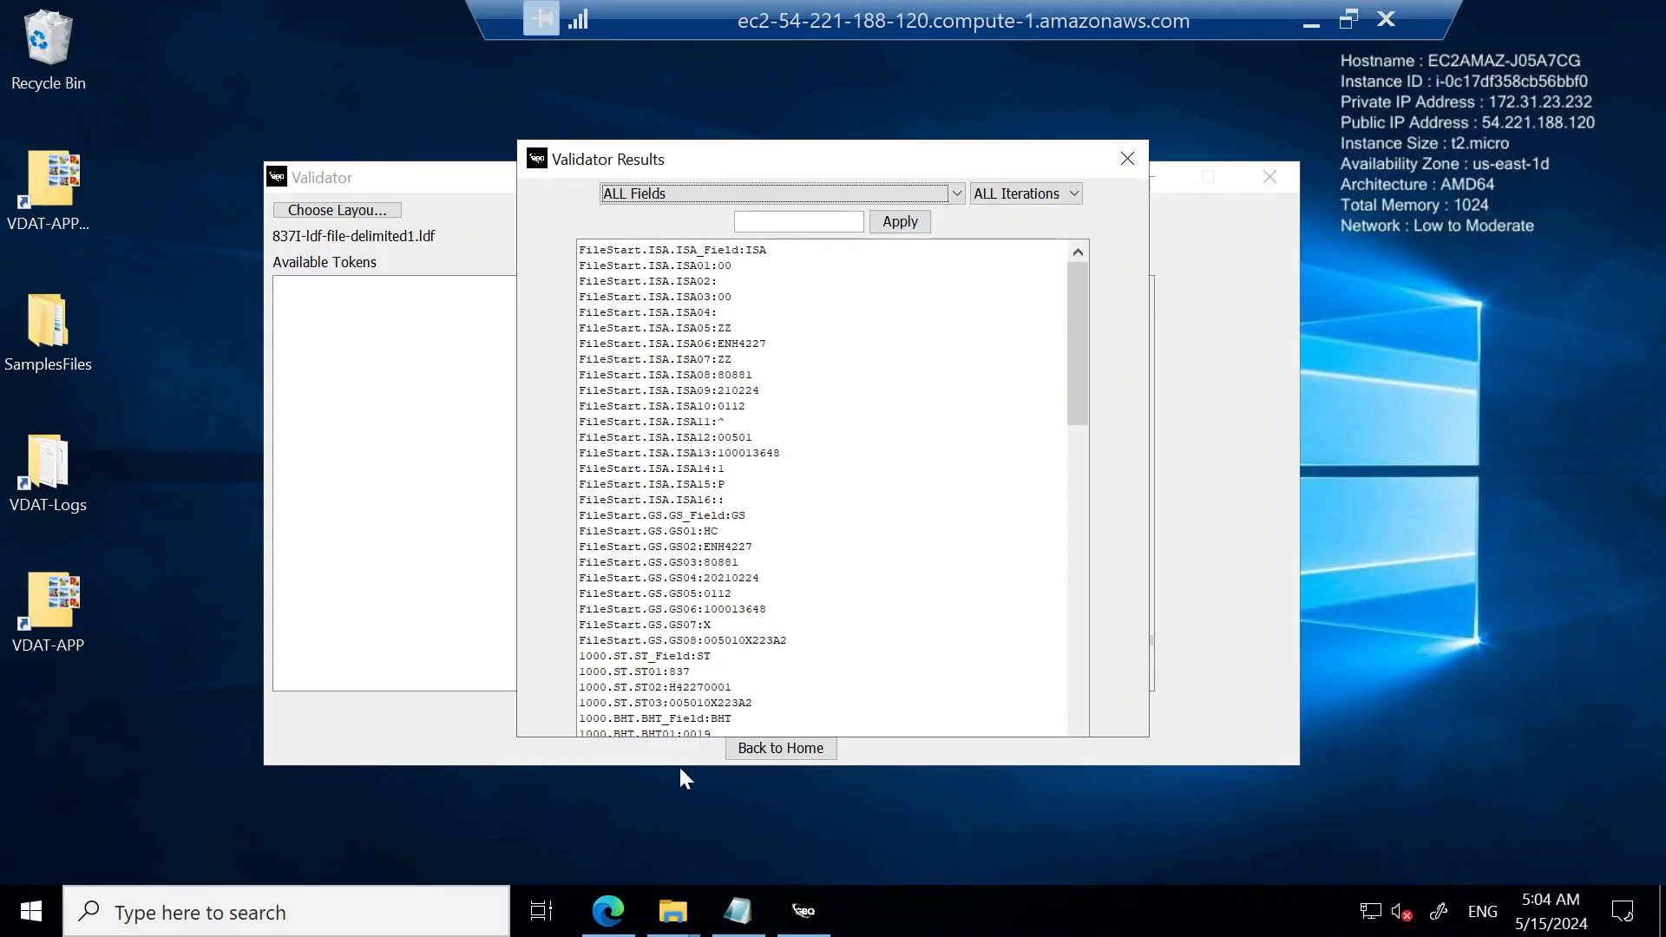
{"action": "left_click", "coordinate": [734, 926]}
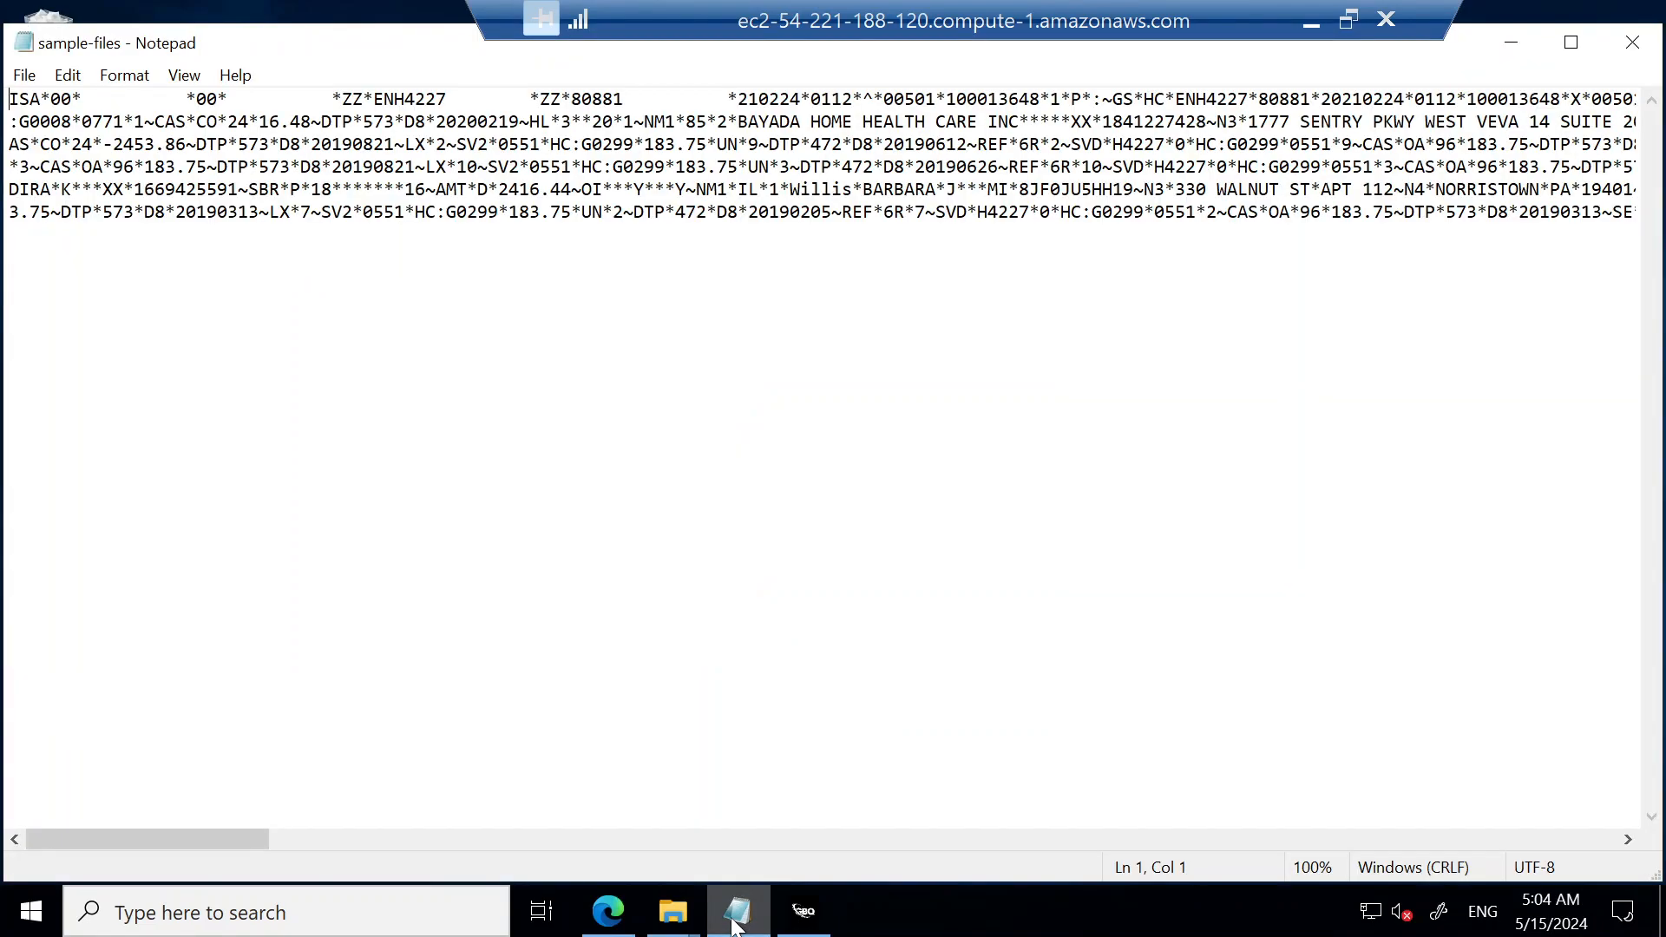
{"action": "left_click_drag", "start_coordinate": [381, 53], "coordinate": [118, 520]}
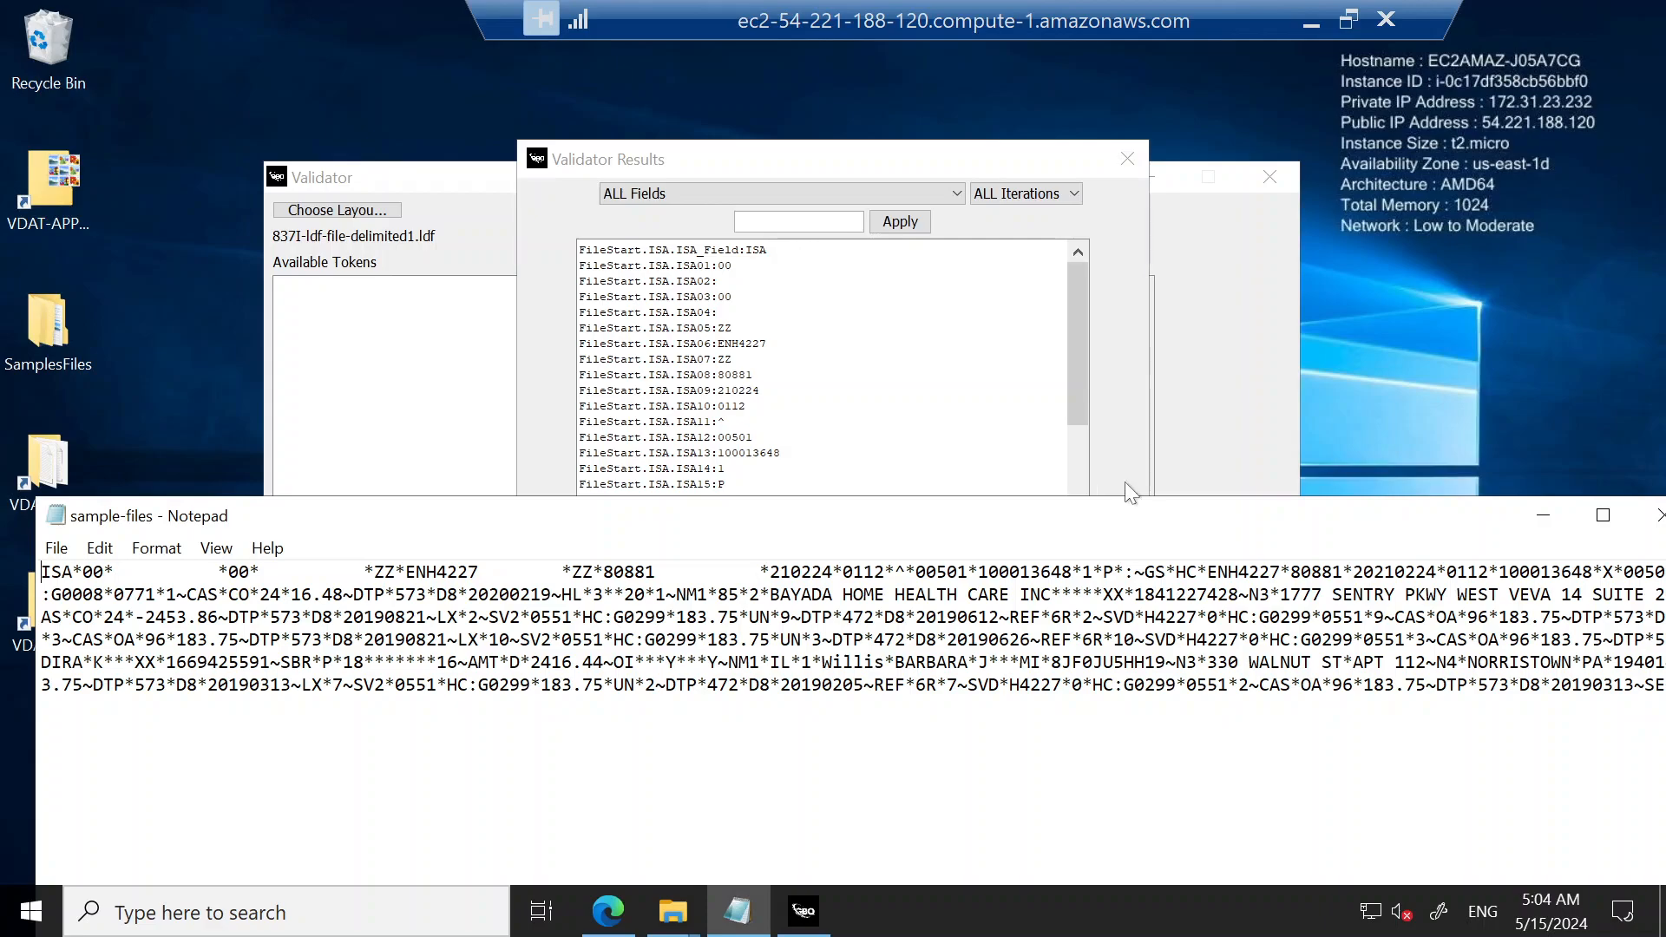
{"action": "left_click", "coordinate": [850, 154]}
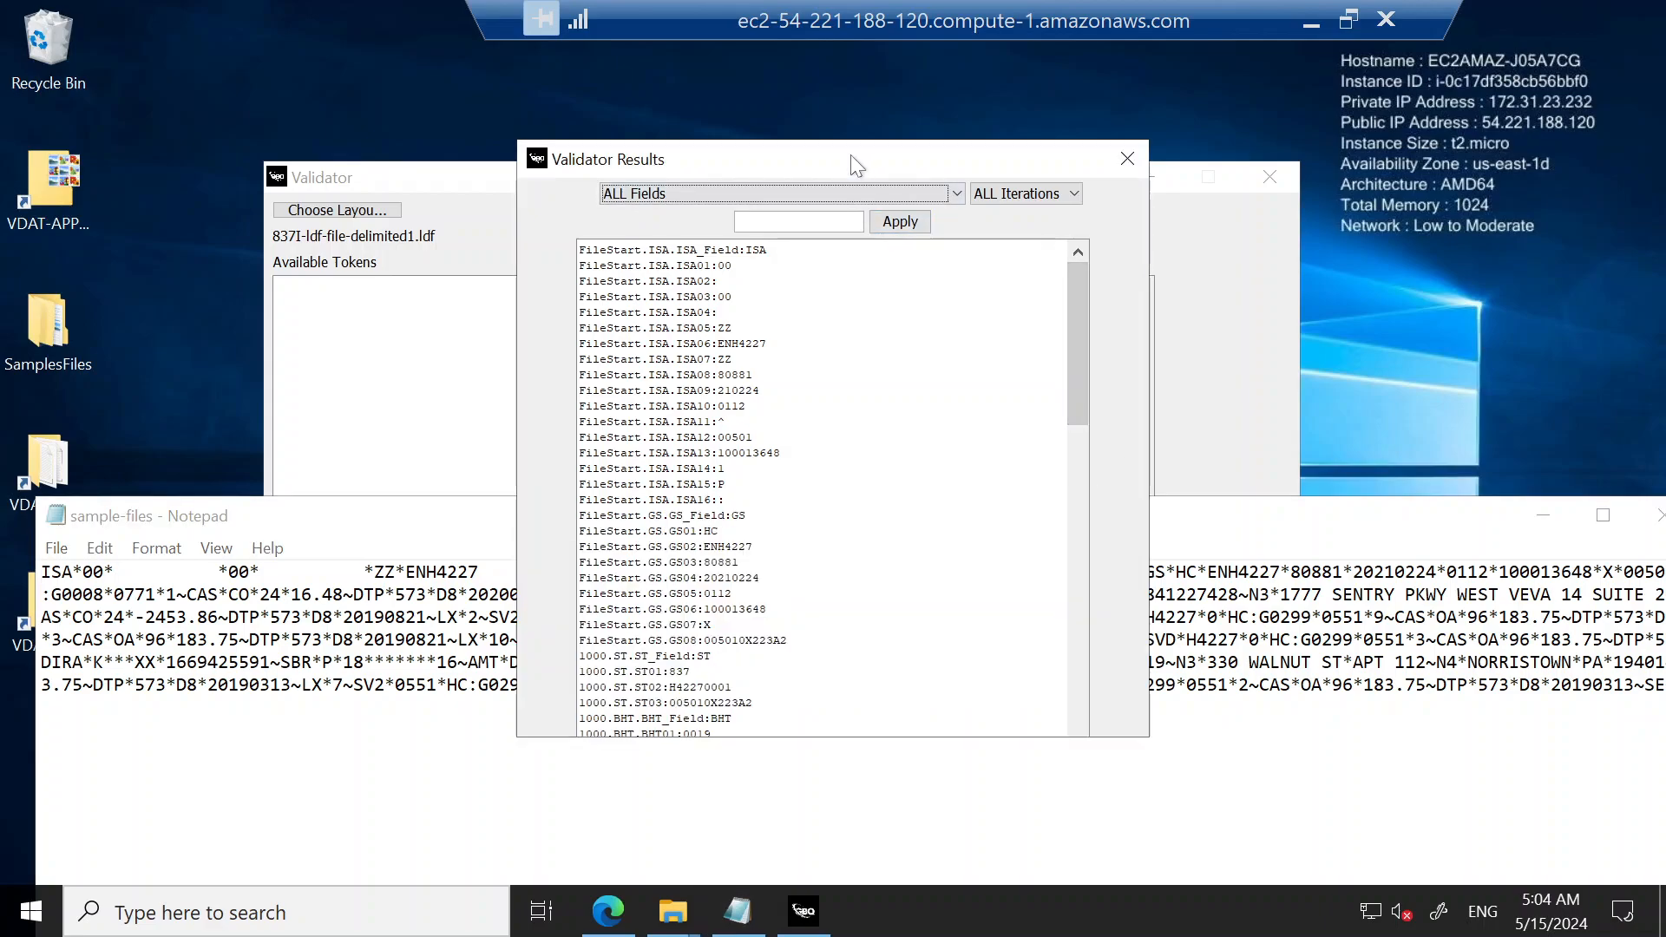
Step: Filter the Validator Results to iteration 1 and the field 2300.CLM.CLM01
{"action": "left_click", "coordinate": [999, 199]}
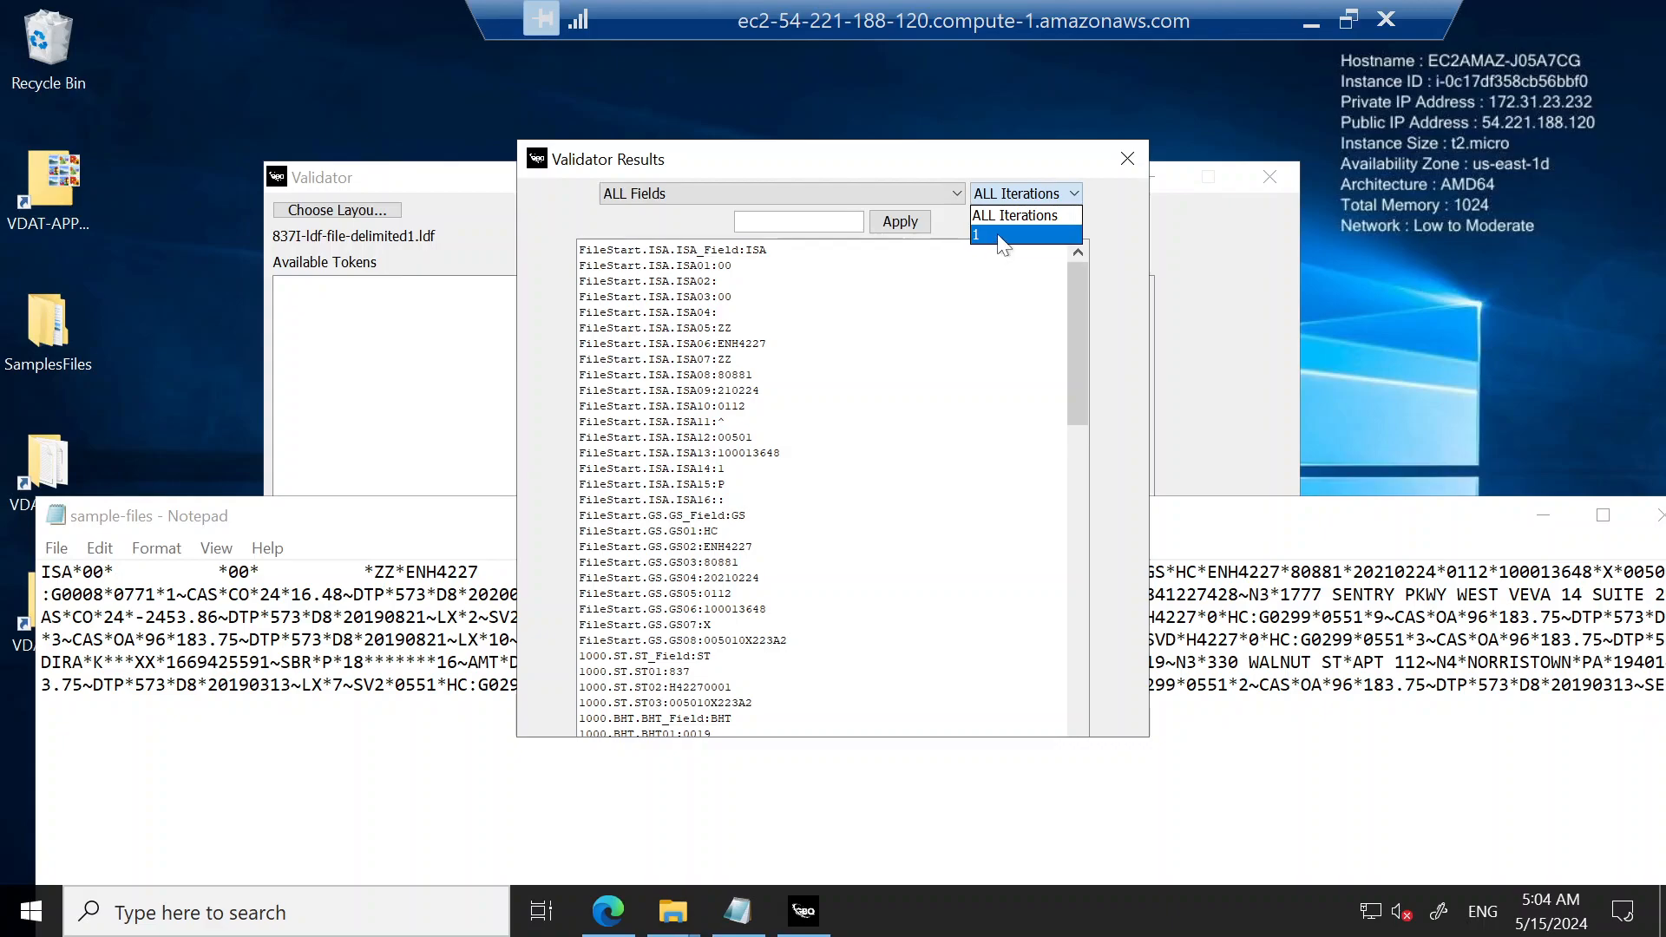
{"action": "left_click", "coordinate": [998, 234]}
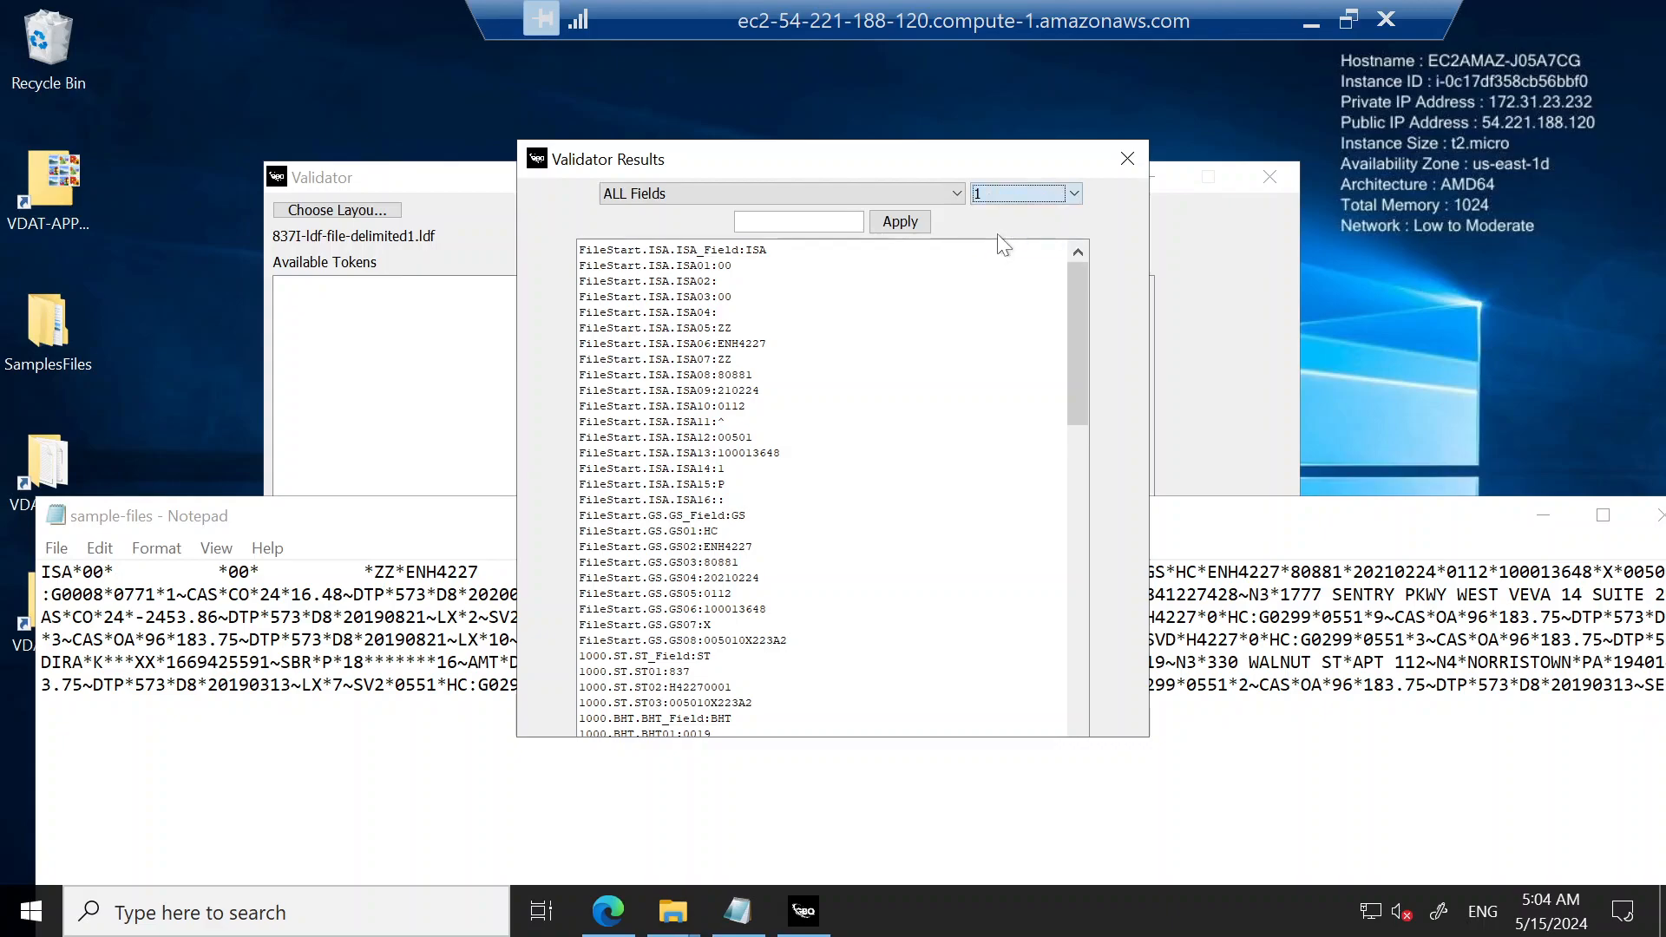
{"action": "left_click", "coordinate": [859, 196]}
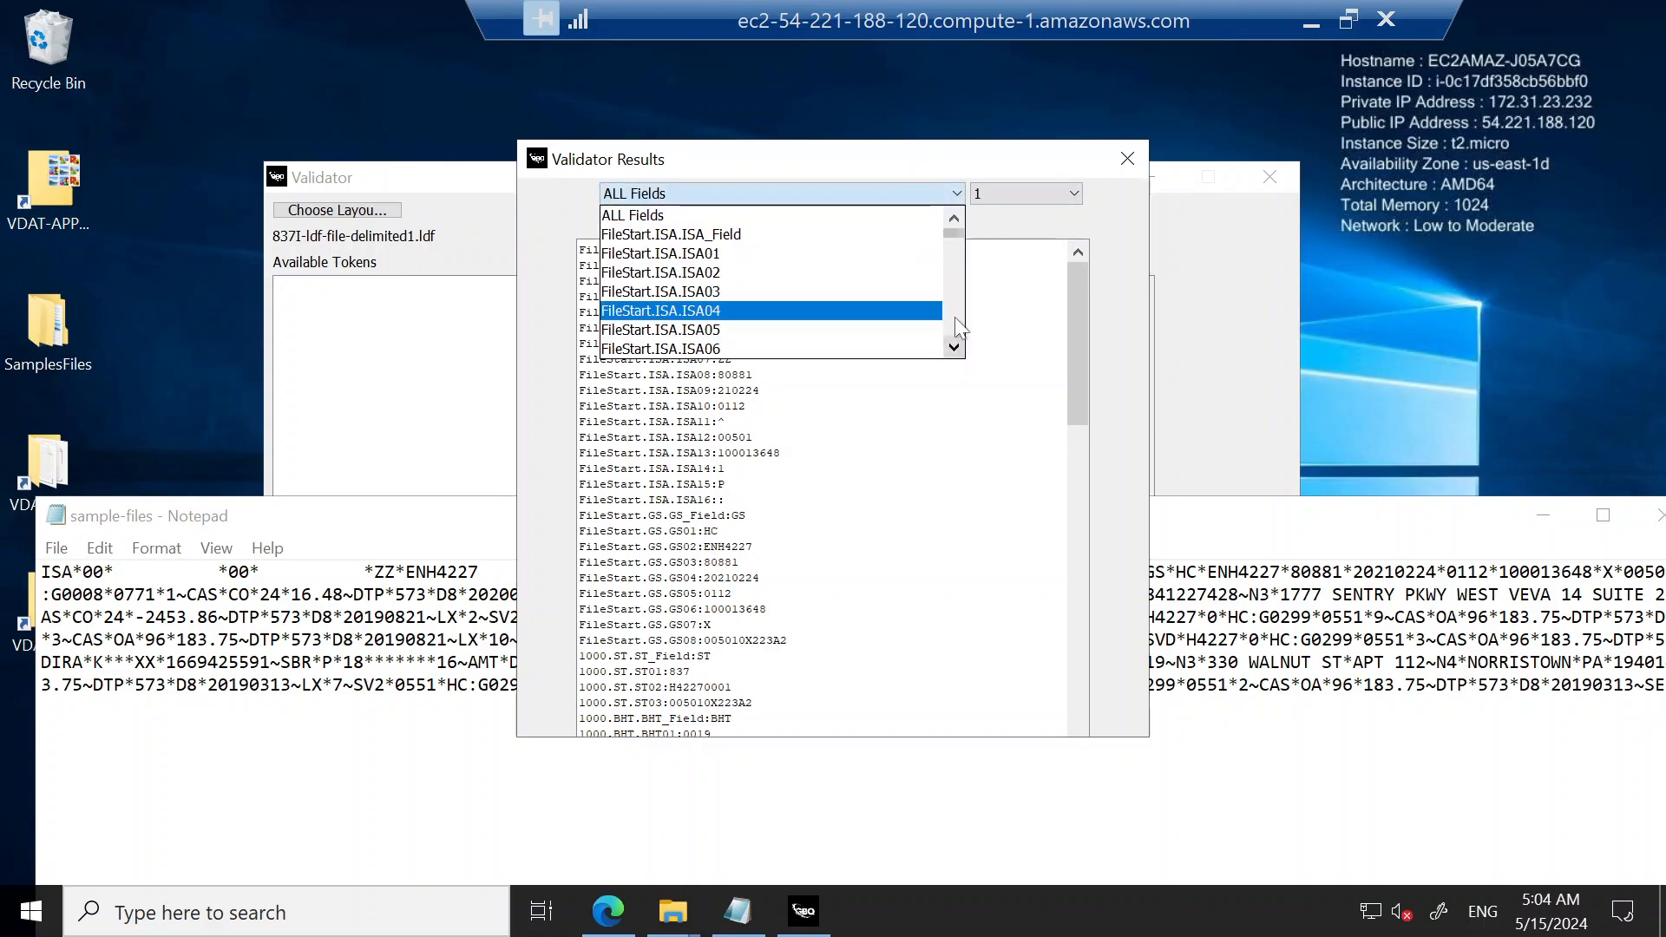
{"action": "scroll", "coordinate": [960, 328], "scroll_direction": "down", "scroll_amount": 11}
{"action": "scroll", "coordinate": [960, 328], "scroll_direction": "down", "scroll_amount": 9}
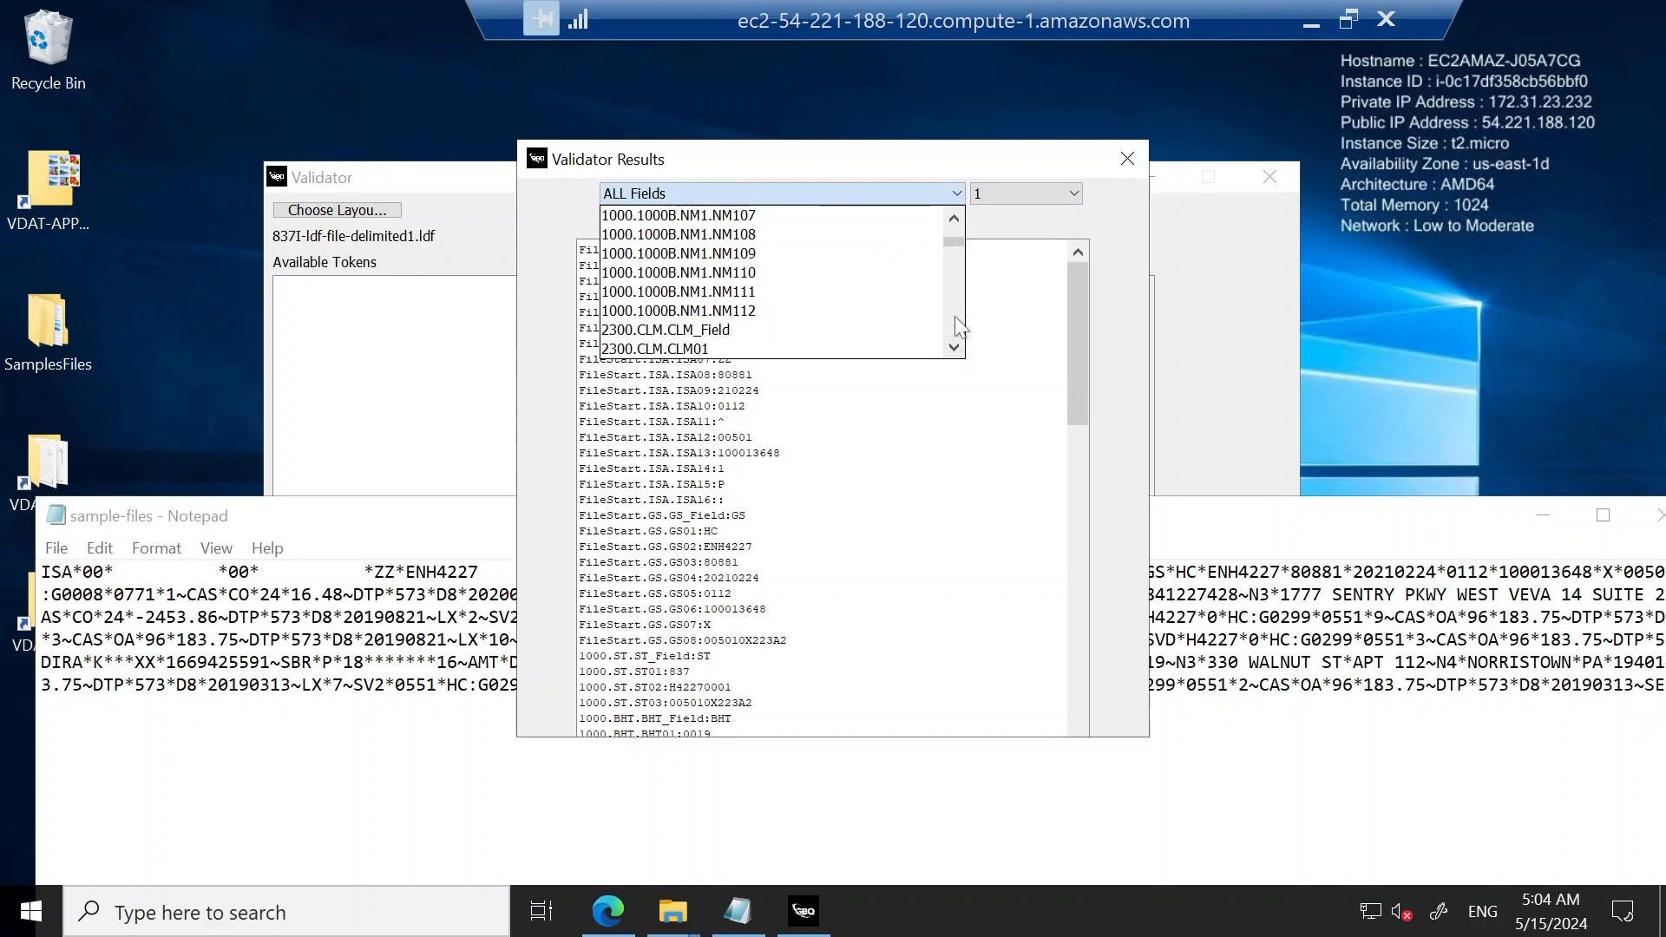
{"action": "left_click", "coordinate": [694, 349]}
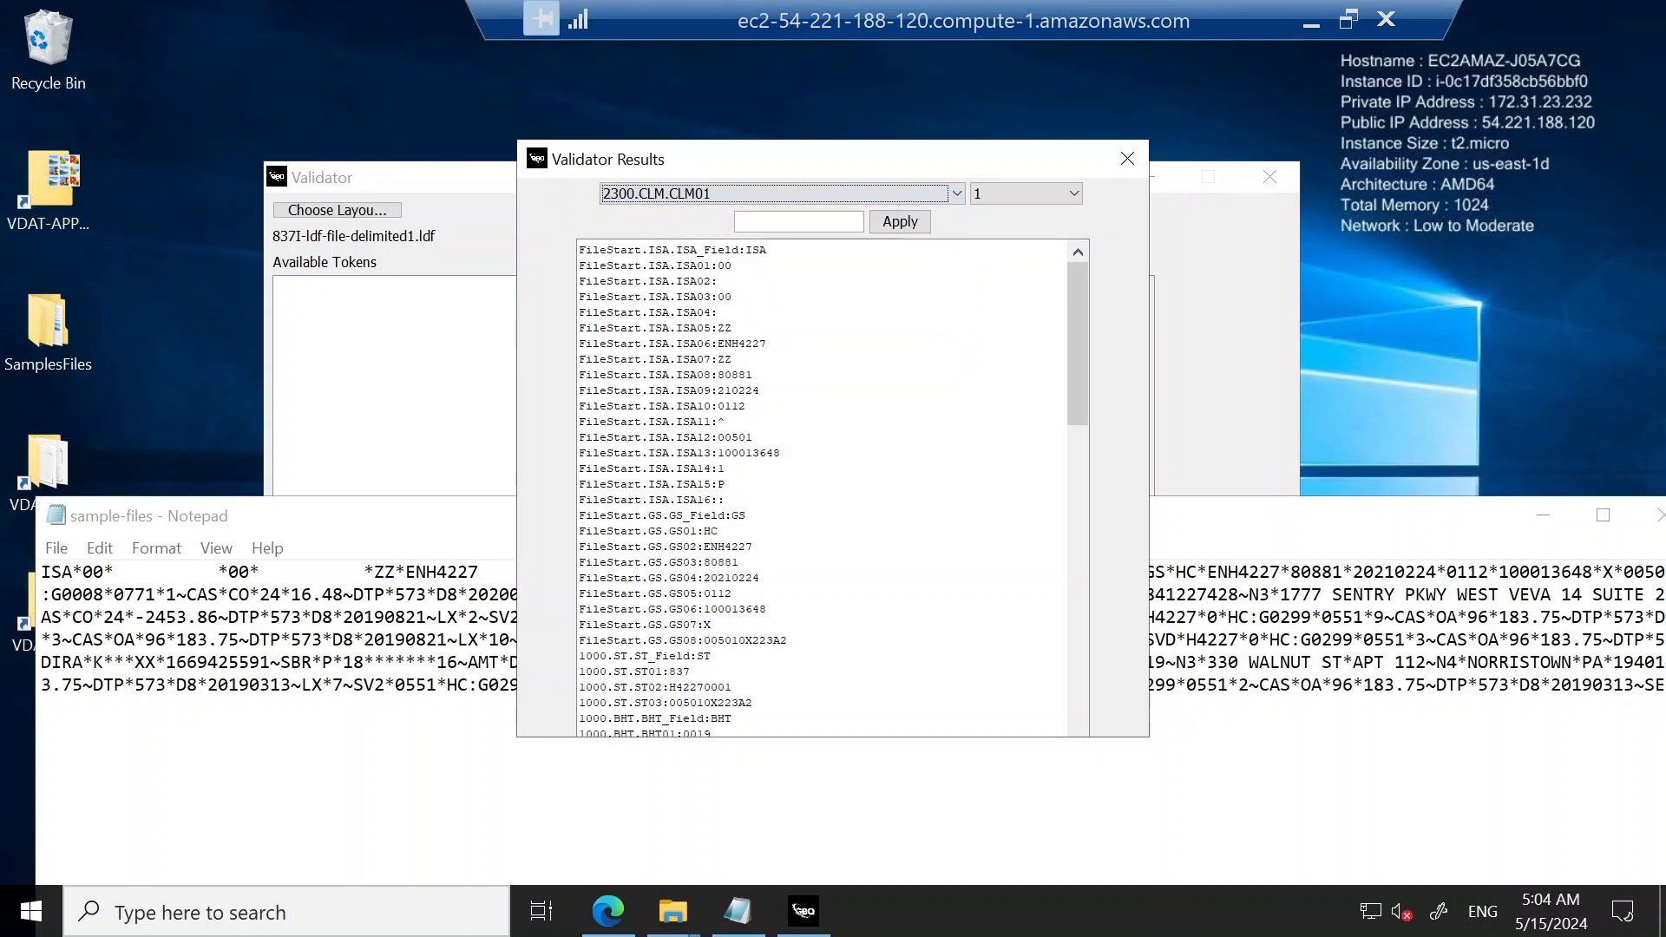
{"action": "left_click", "coordinate": [898, 223]}
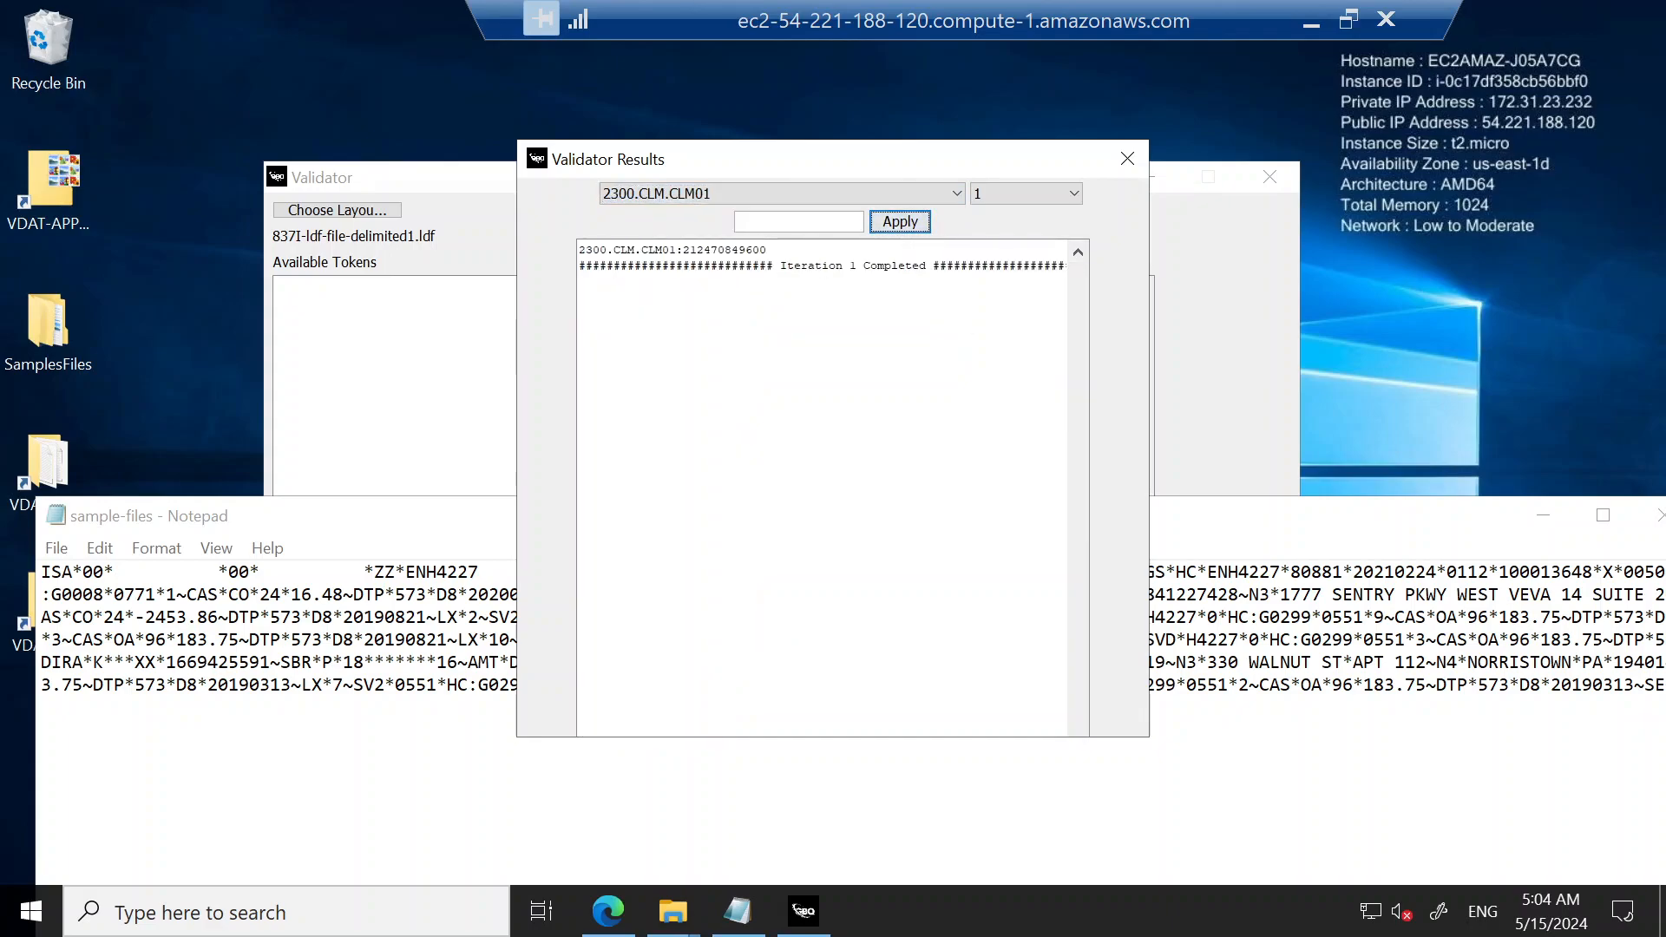
Step: Highlight the value of the CLM01 field in the filtered results and close the Validator Results
{"action": "left_click_drag", "start_coordinate": [683, 250], "coordinate": [770, 252]}
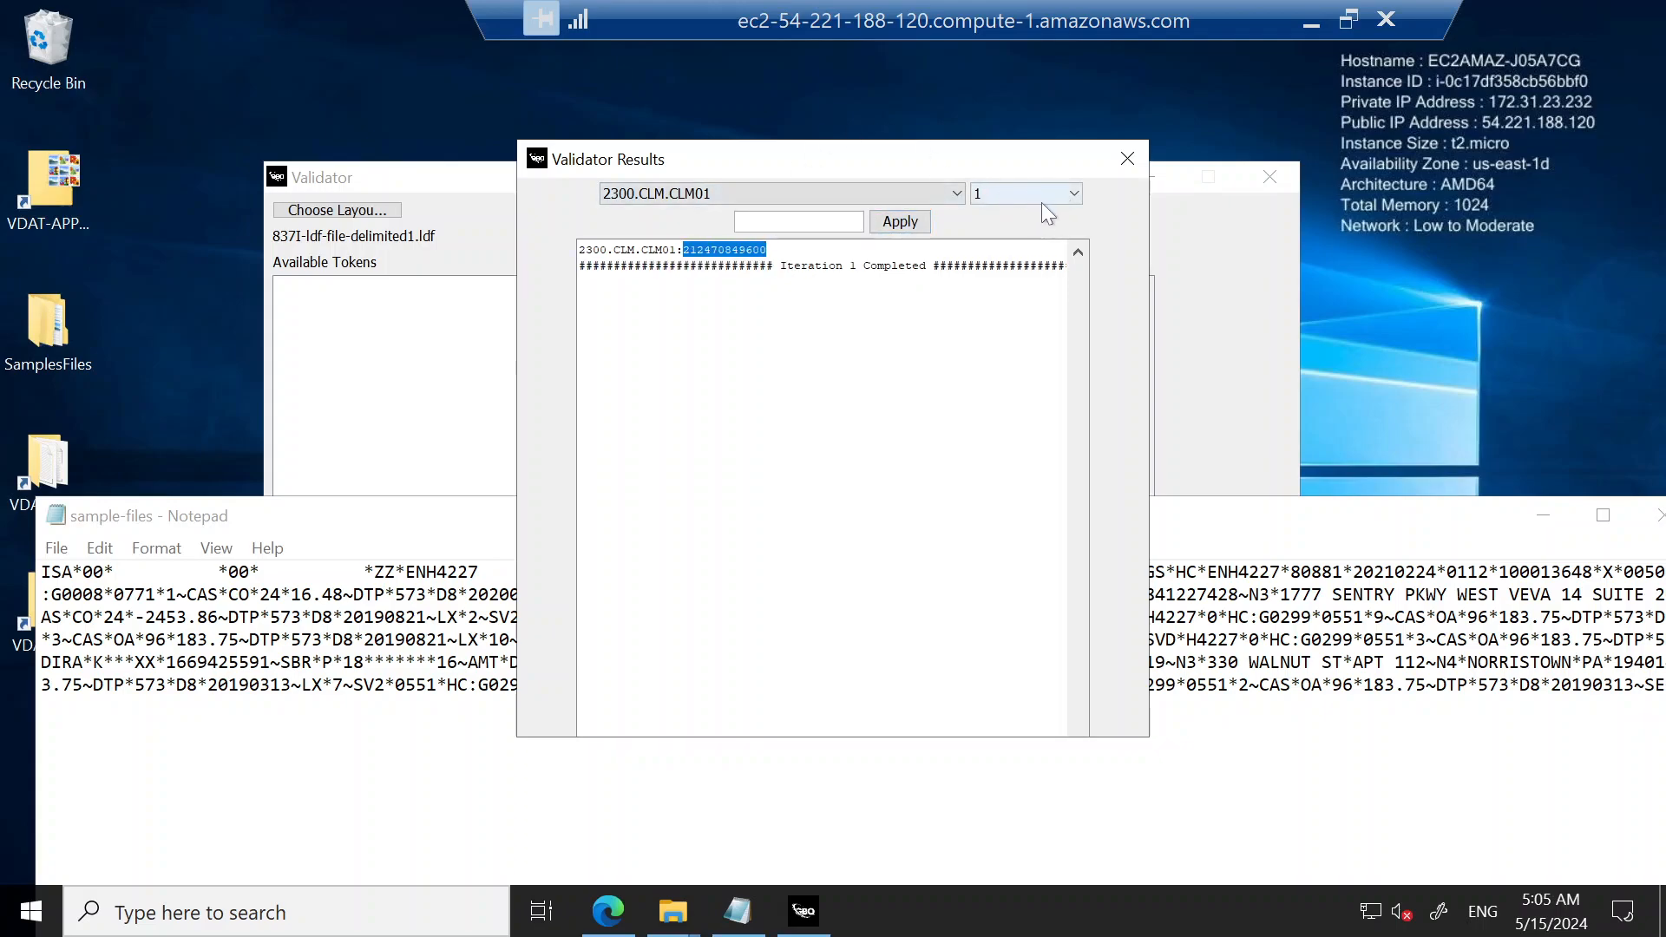
{"action": "left_click", "coordinate": [771, 222]}
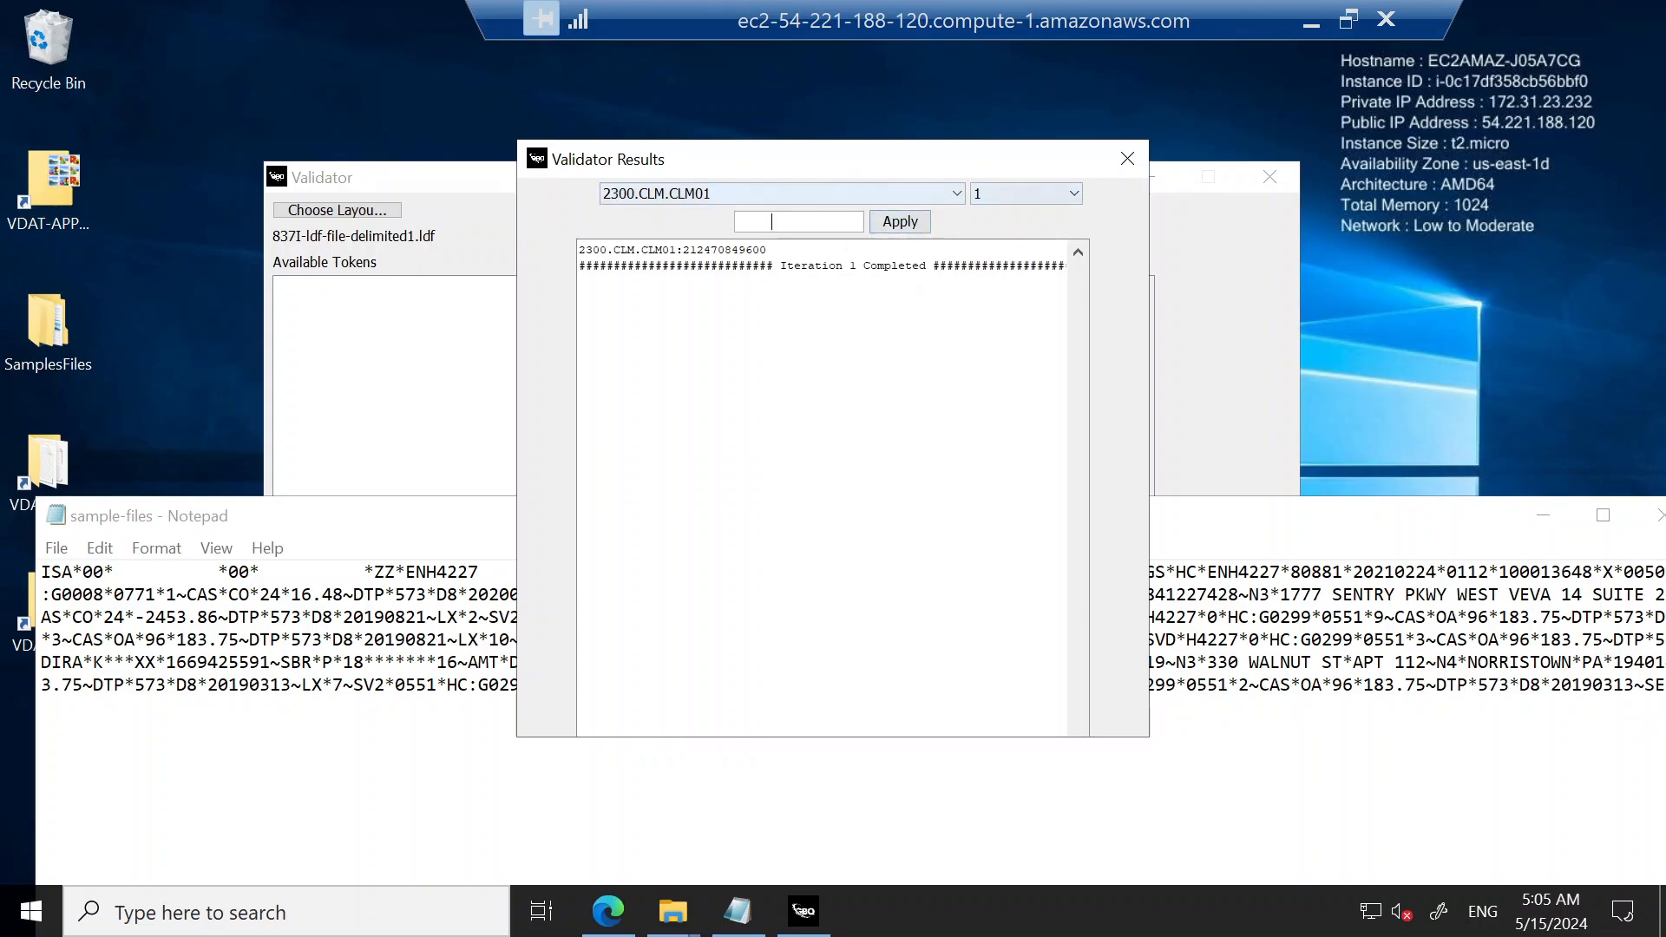
{"action": "left_click", "coordinate": [1126, 159]}
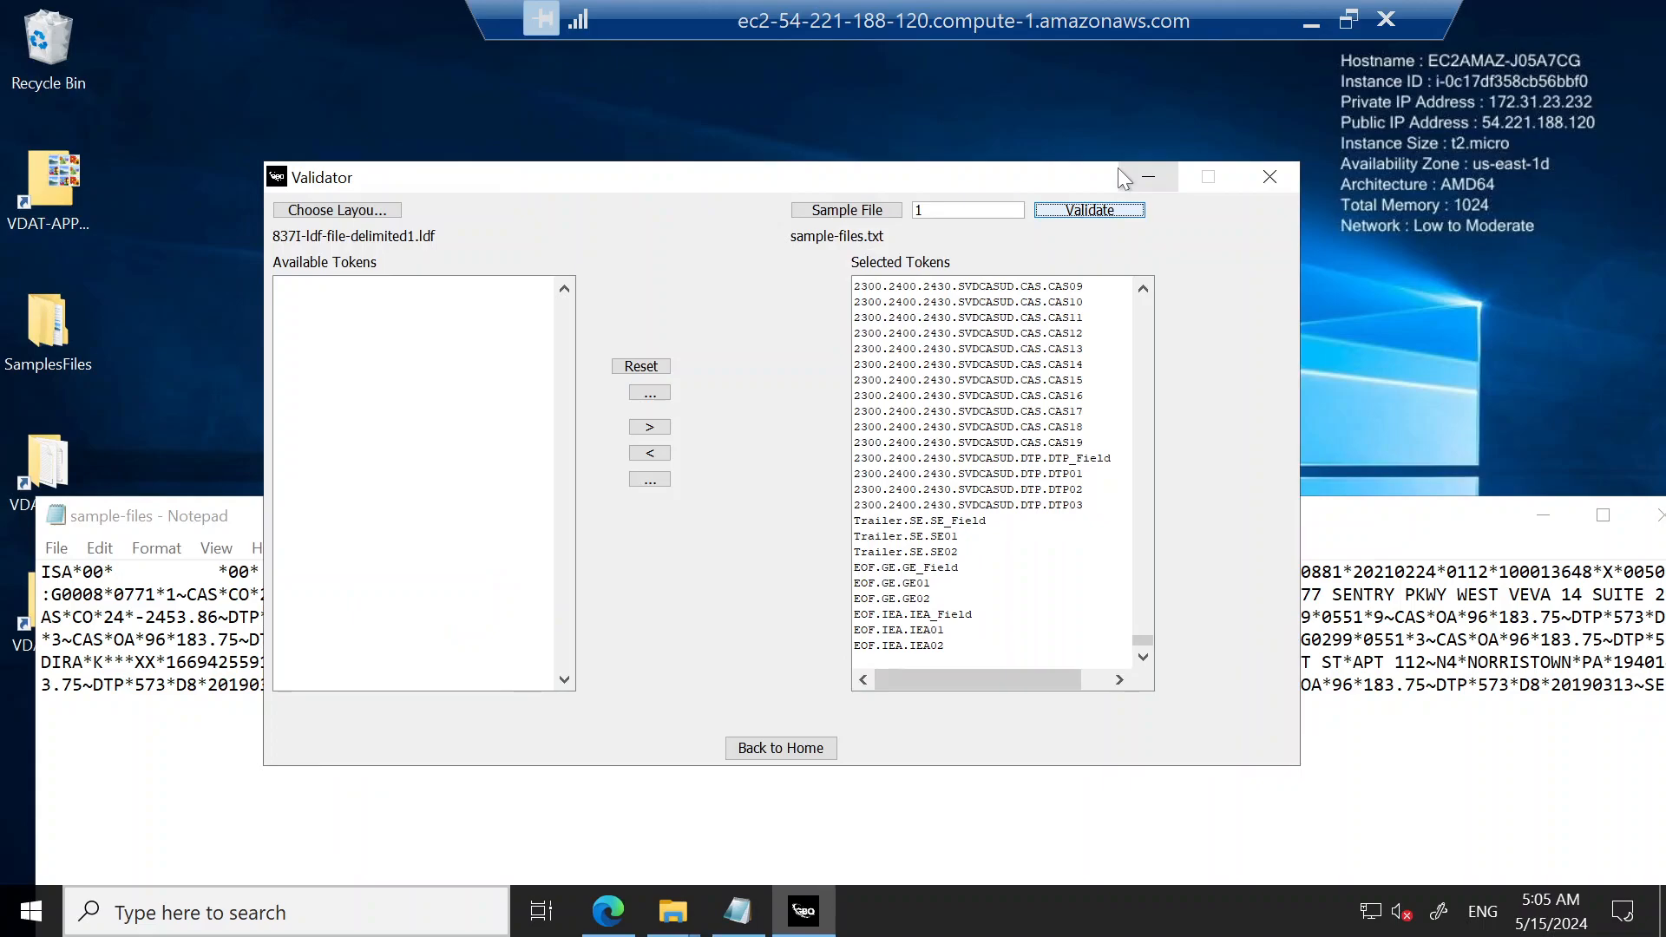
Step: Return to the VDAT home, launch the Edit Mapping action, and move its window toward the middle of the desktop
{"action": "left_click", "coordinate": [819, 748]}
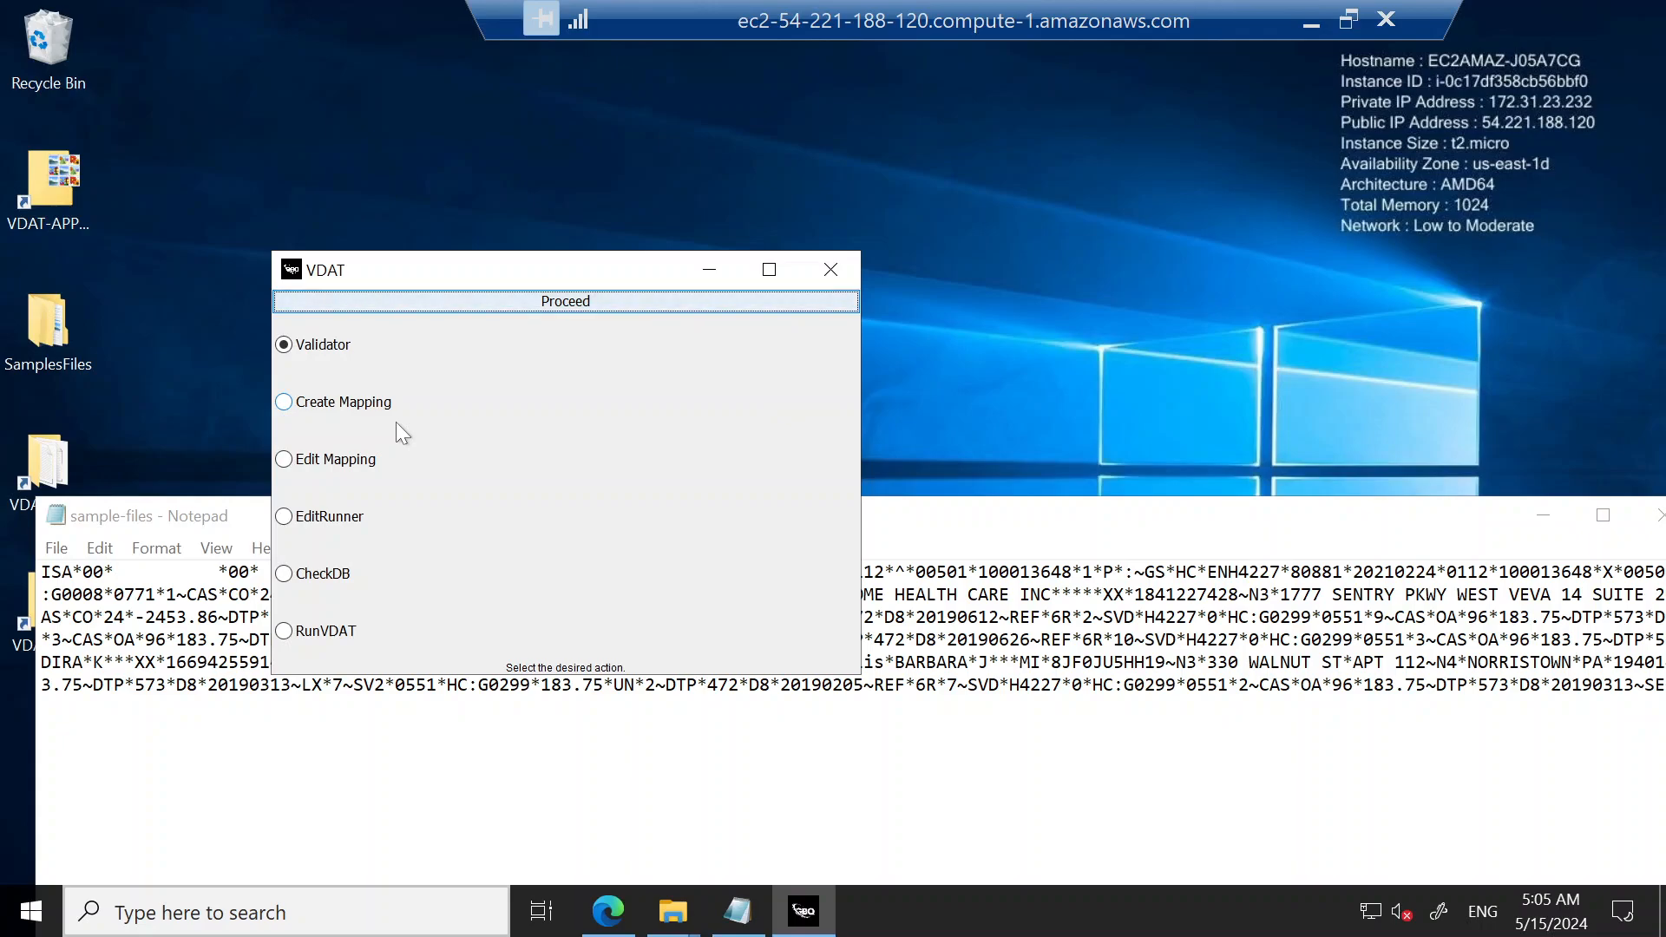
{"action": "left_click", "coordinate": [286, 460]}
{"action": "left_click", "coordinate": [588, 300]}
{"action": "left_click_drag", "start_coordinate": [286, 21], "coordinate": [601, 100]}
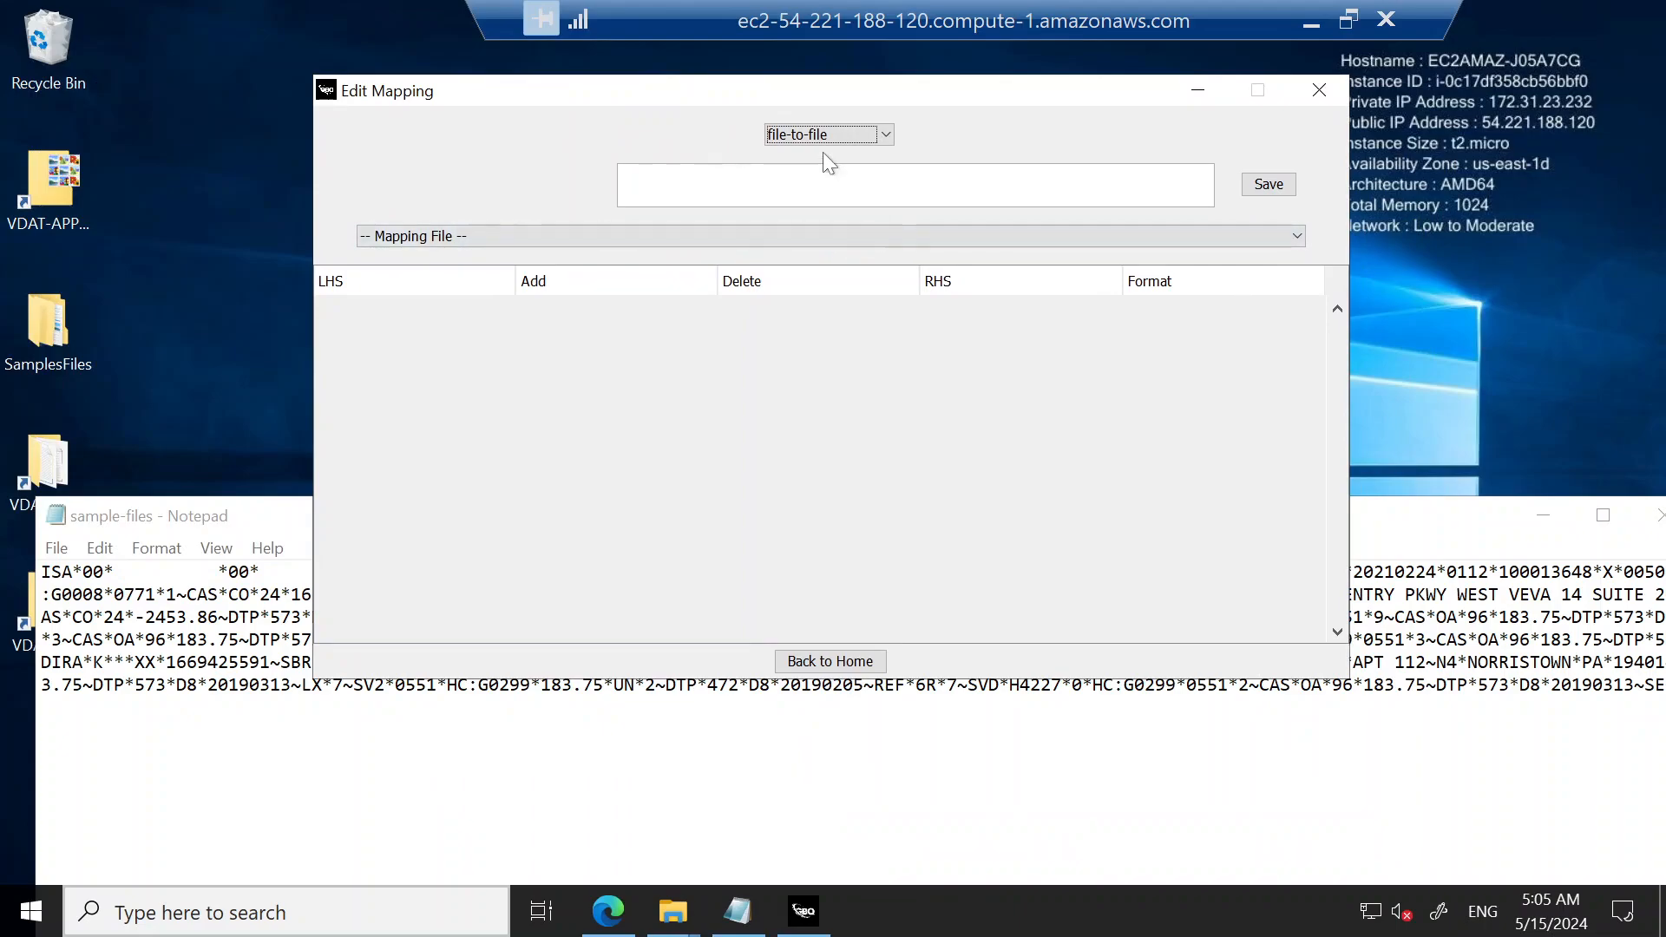
Step: Set the mapping type to file-to-db and load the mapping file 837-f2db-mapping-1.mrs
{"action": "left_click", "coordinate": [821, 130]}
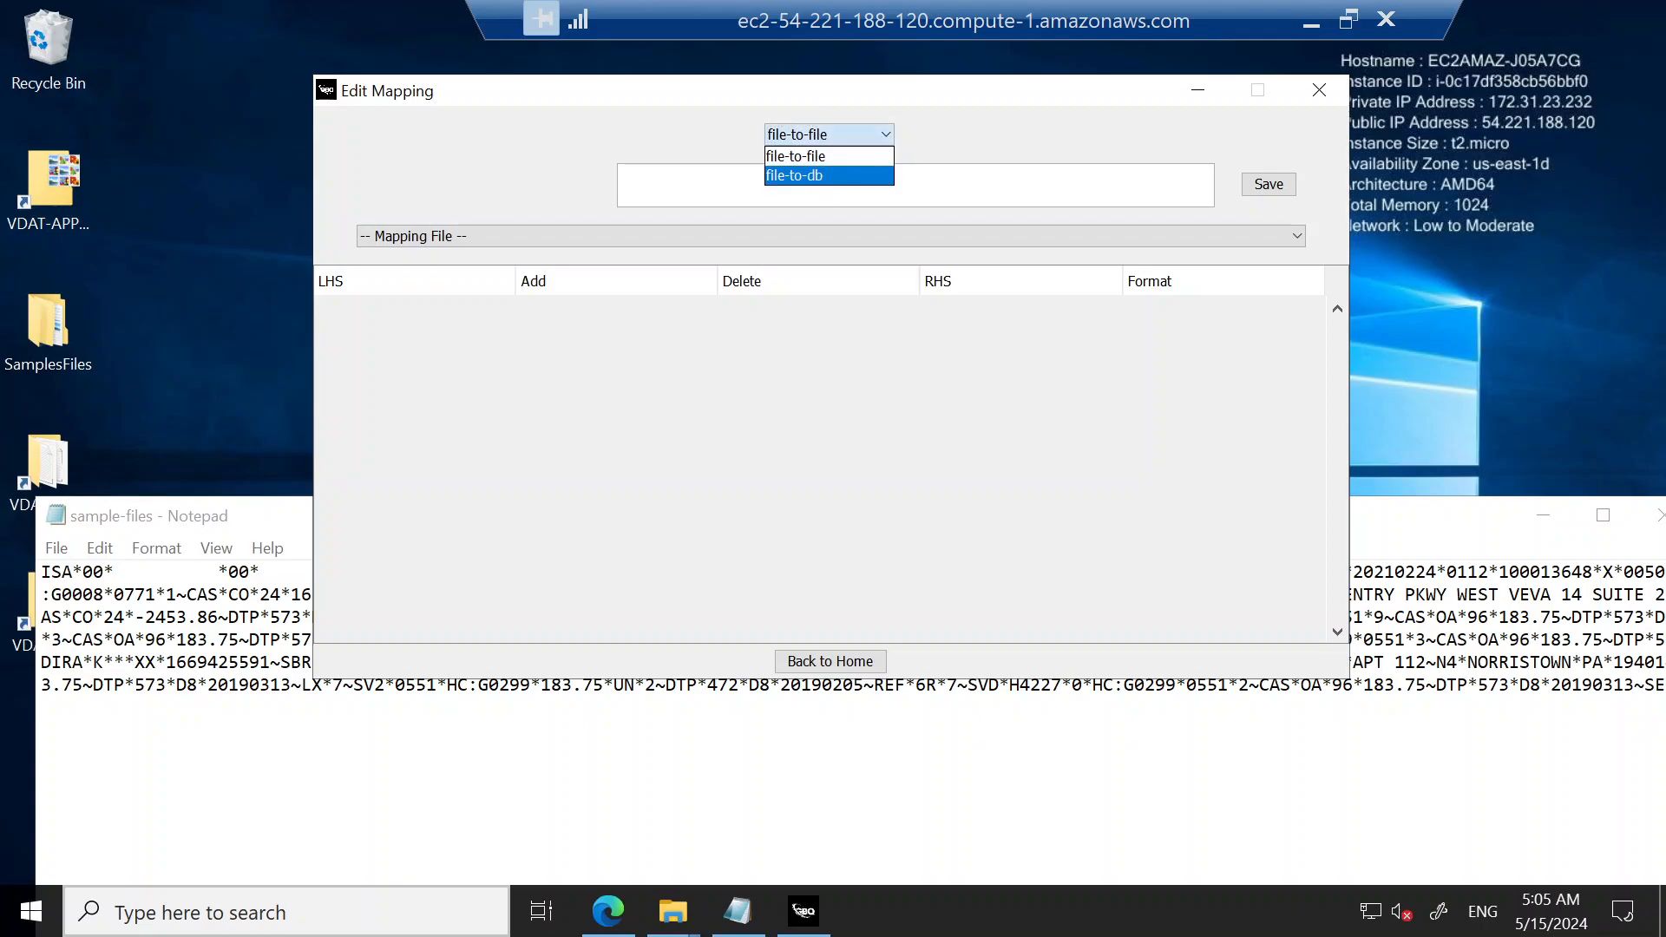
{"action": "left_click", "coordinate": [820, 175]}
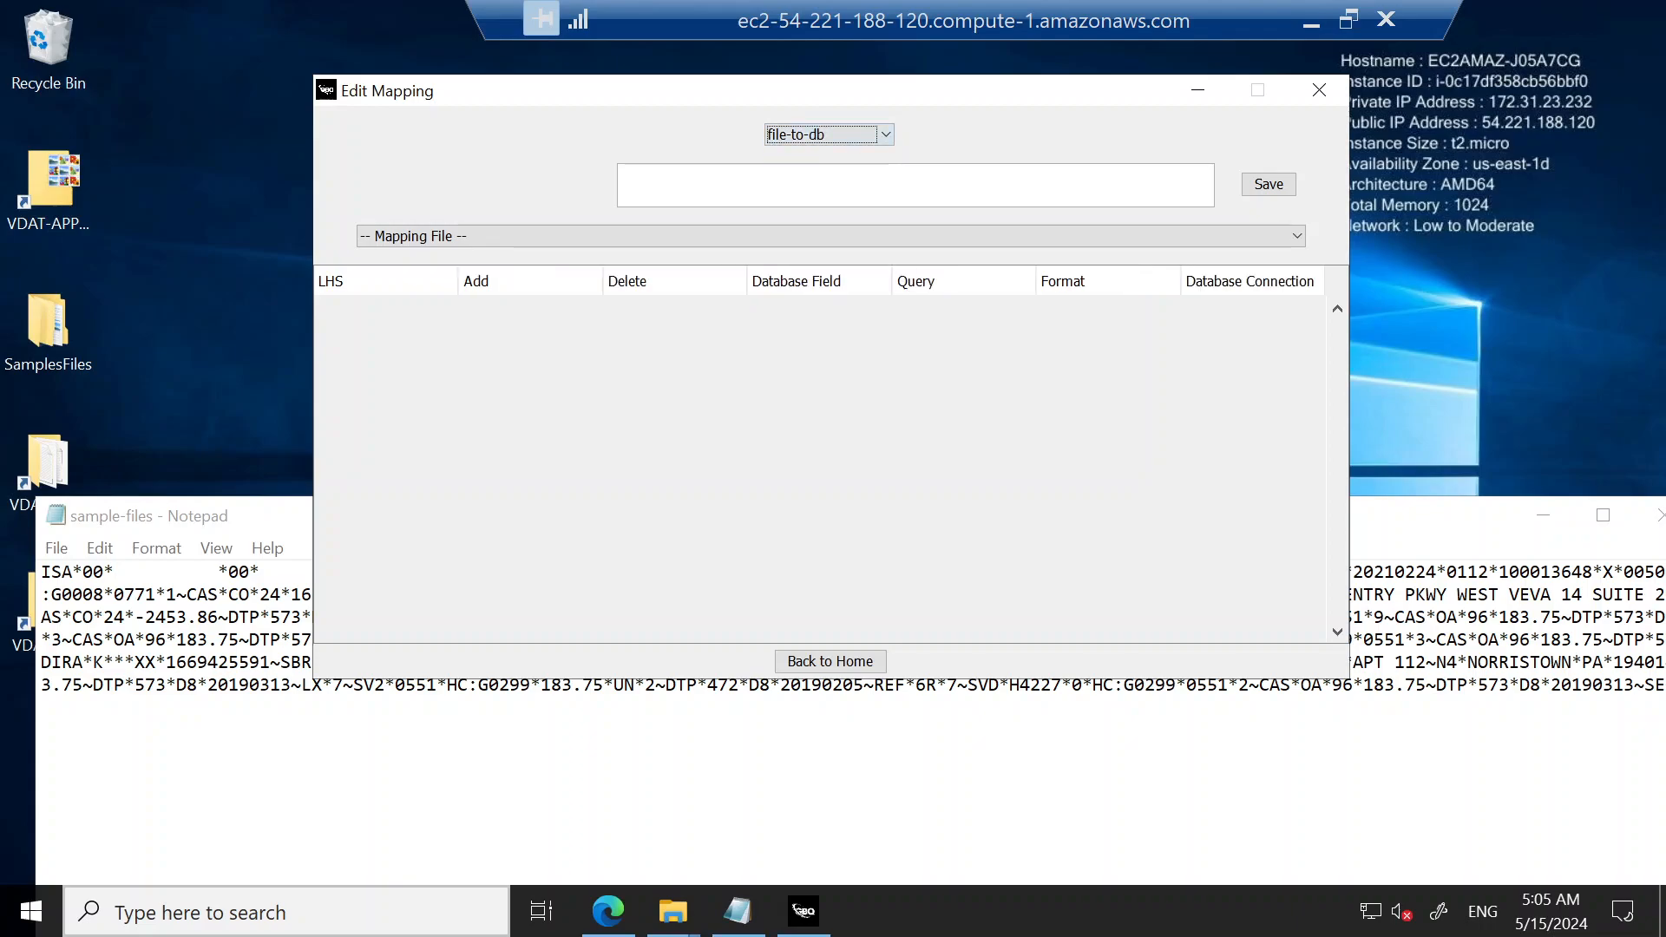
{"action": "left_click", "coordinate": [585, 241]}
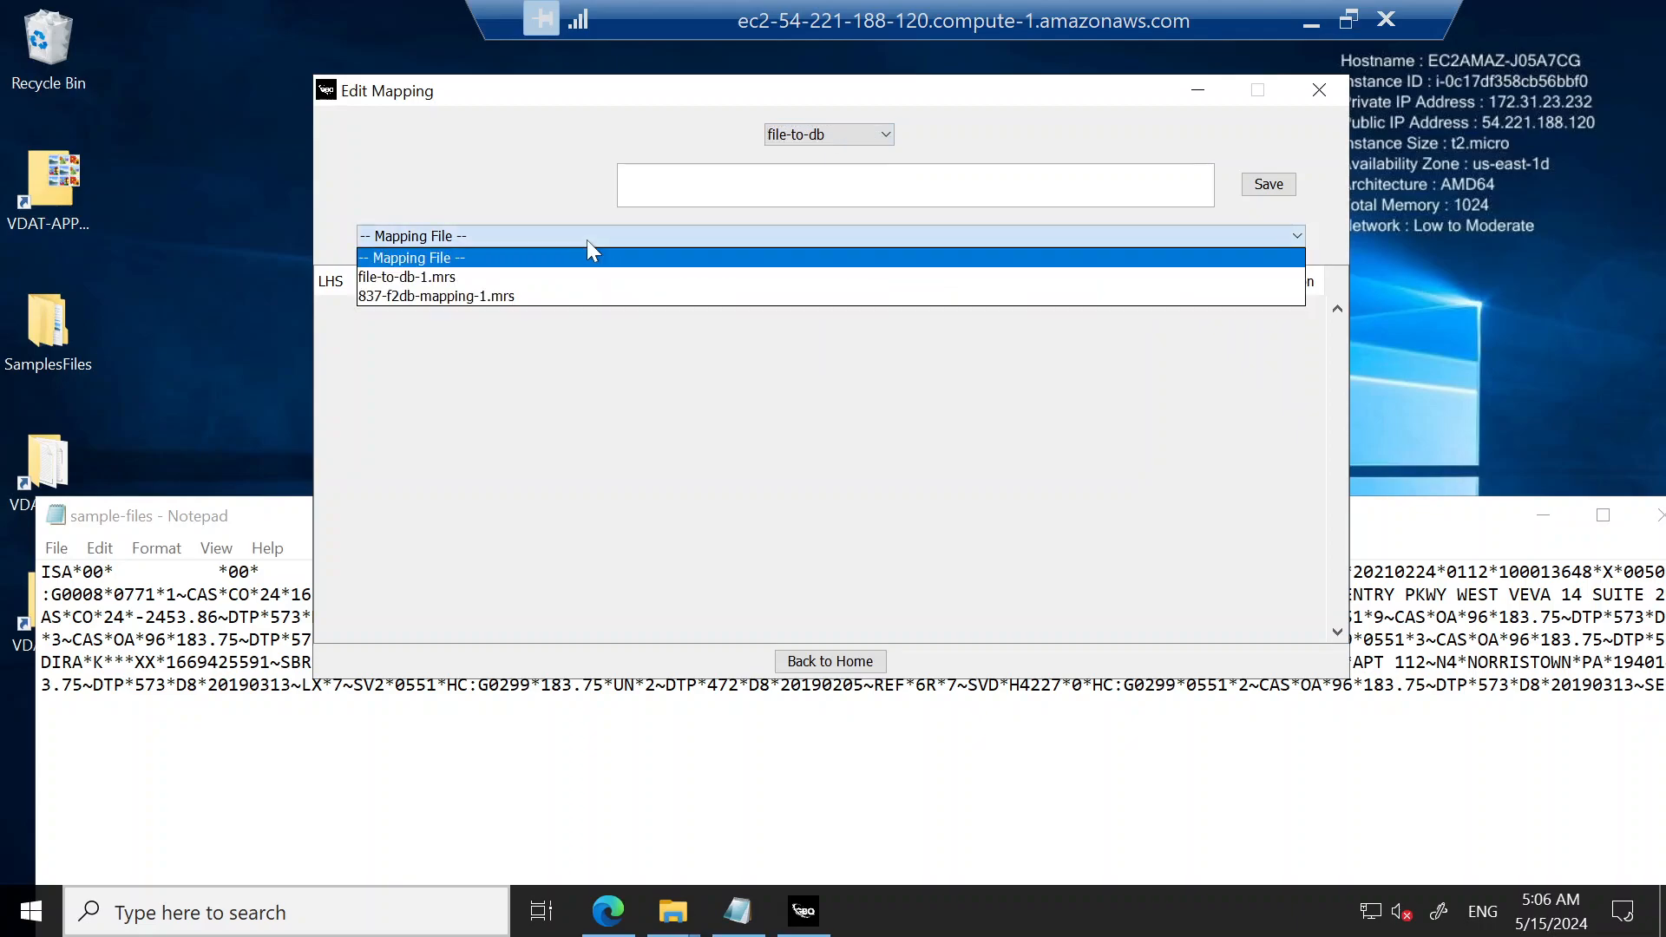
{"action": "left_click", "coordinate": [433, 296]}
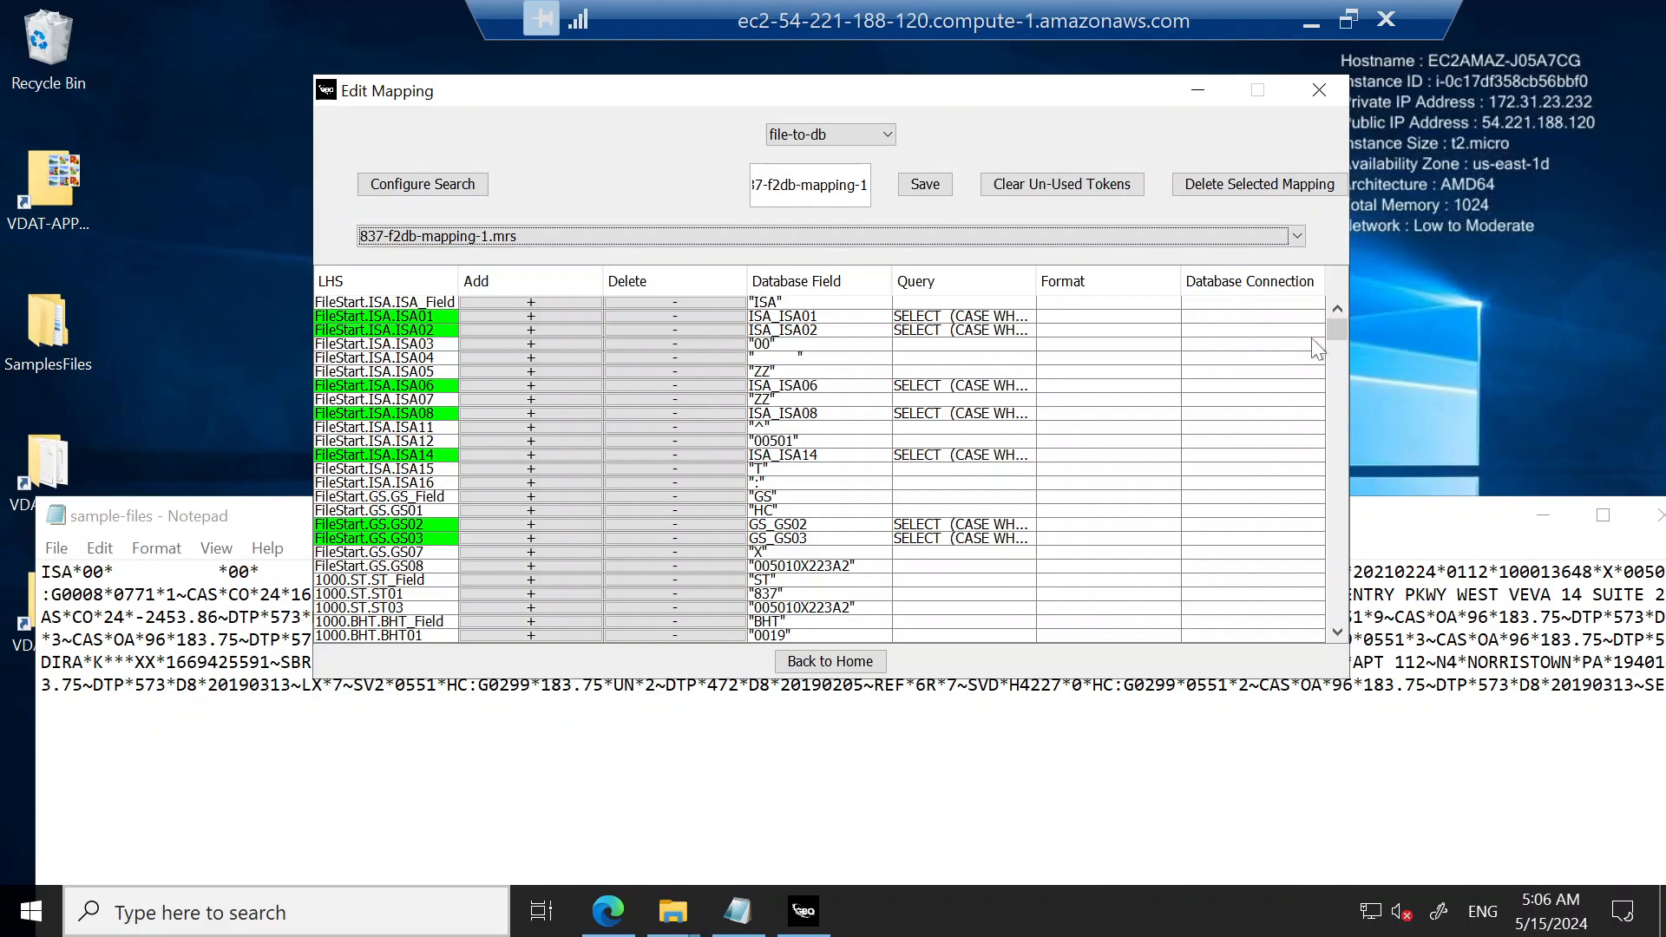
Step: Look through the mapping rows, the token choices for FileStart.ISA.ISA01, and the query of FileStart.ISA.ISA02
{"action": "left_click_drag", "start_coordinate": [1336, 332], "coordinate": [1393, 264]}
{"action": "left_click", "coordinate": [388, 318]}
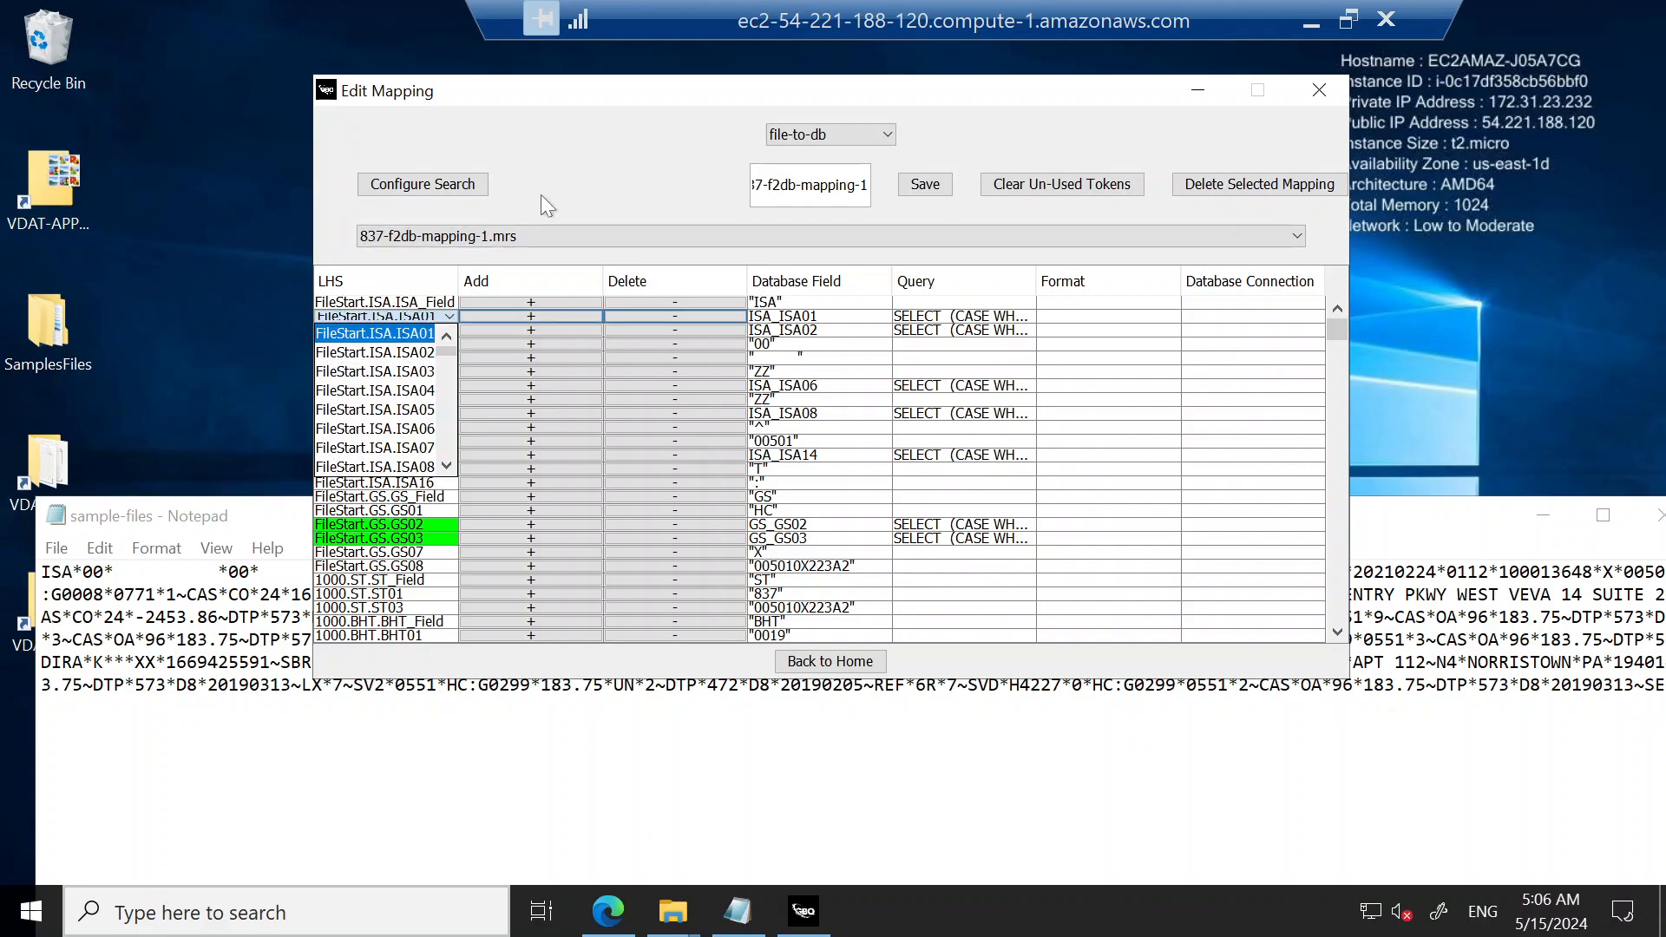
{"action": "left_click", "coordinate": [355, 118]}
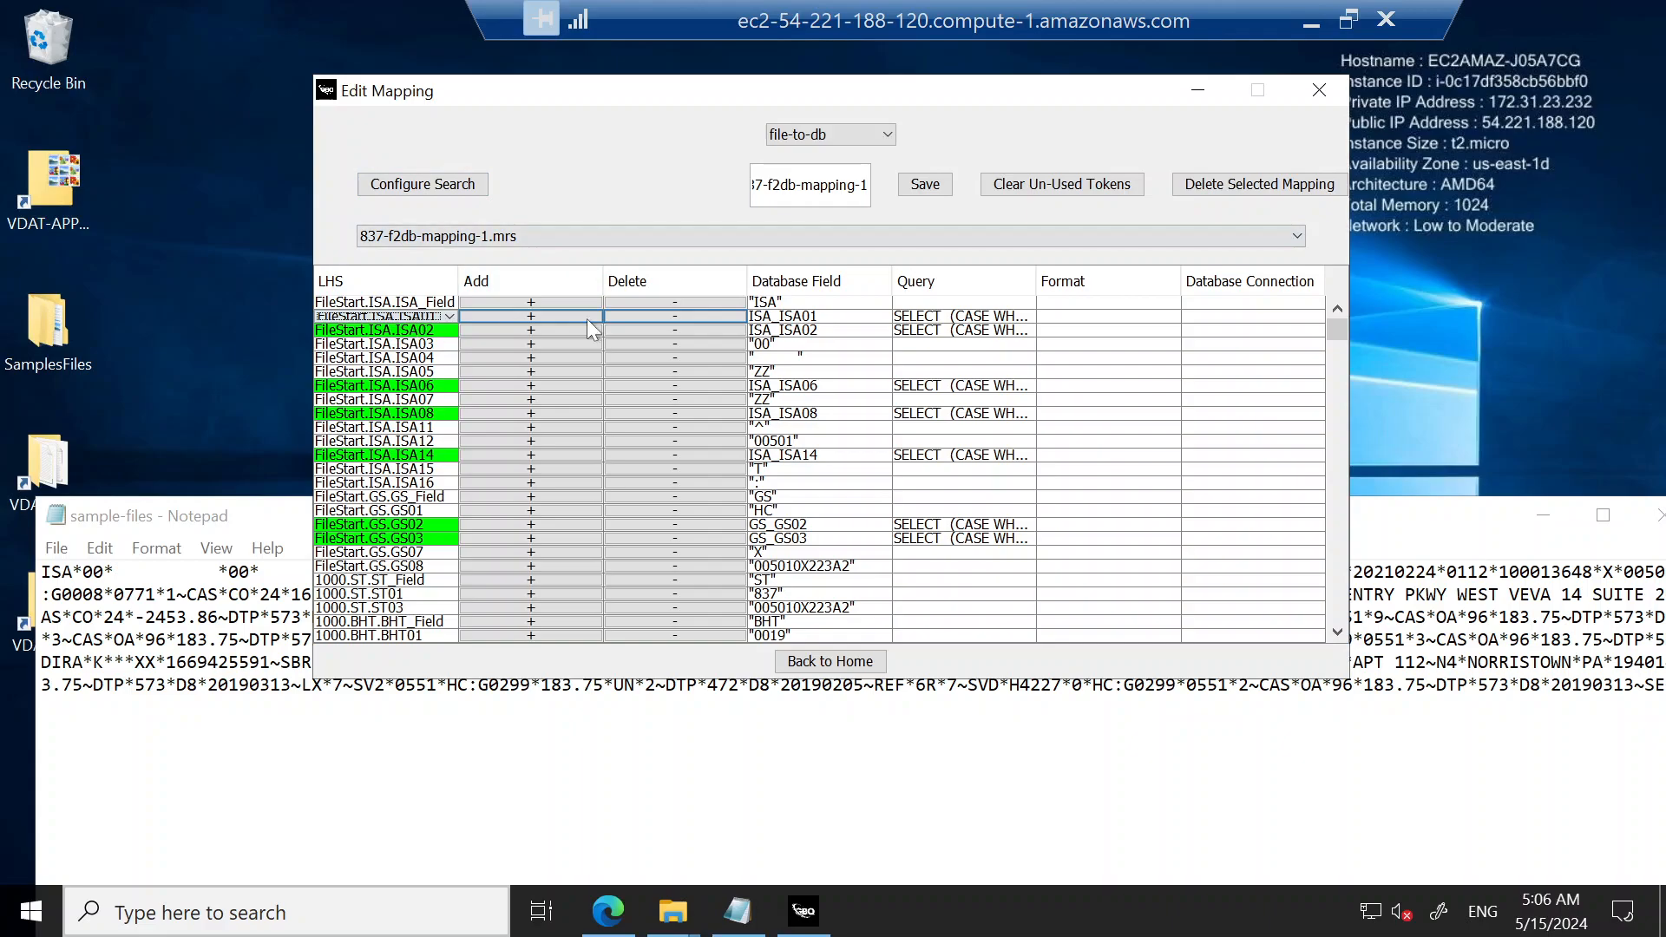
{"action": "left_click", "coordinate": [998, 333]}
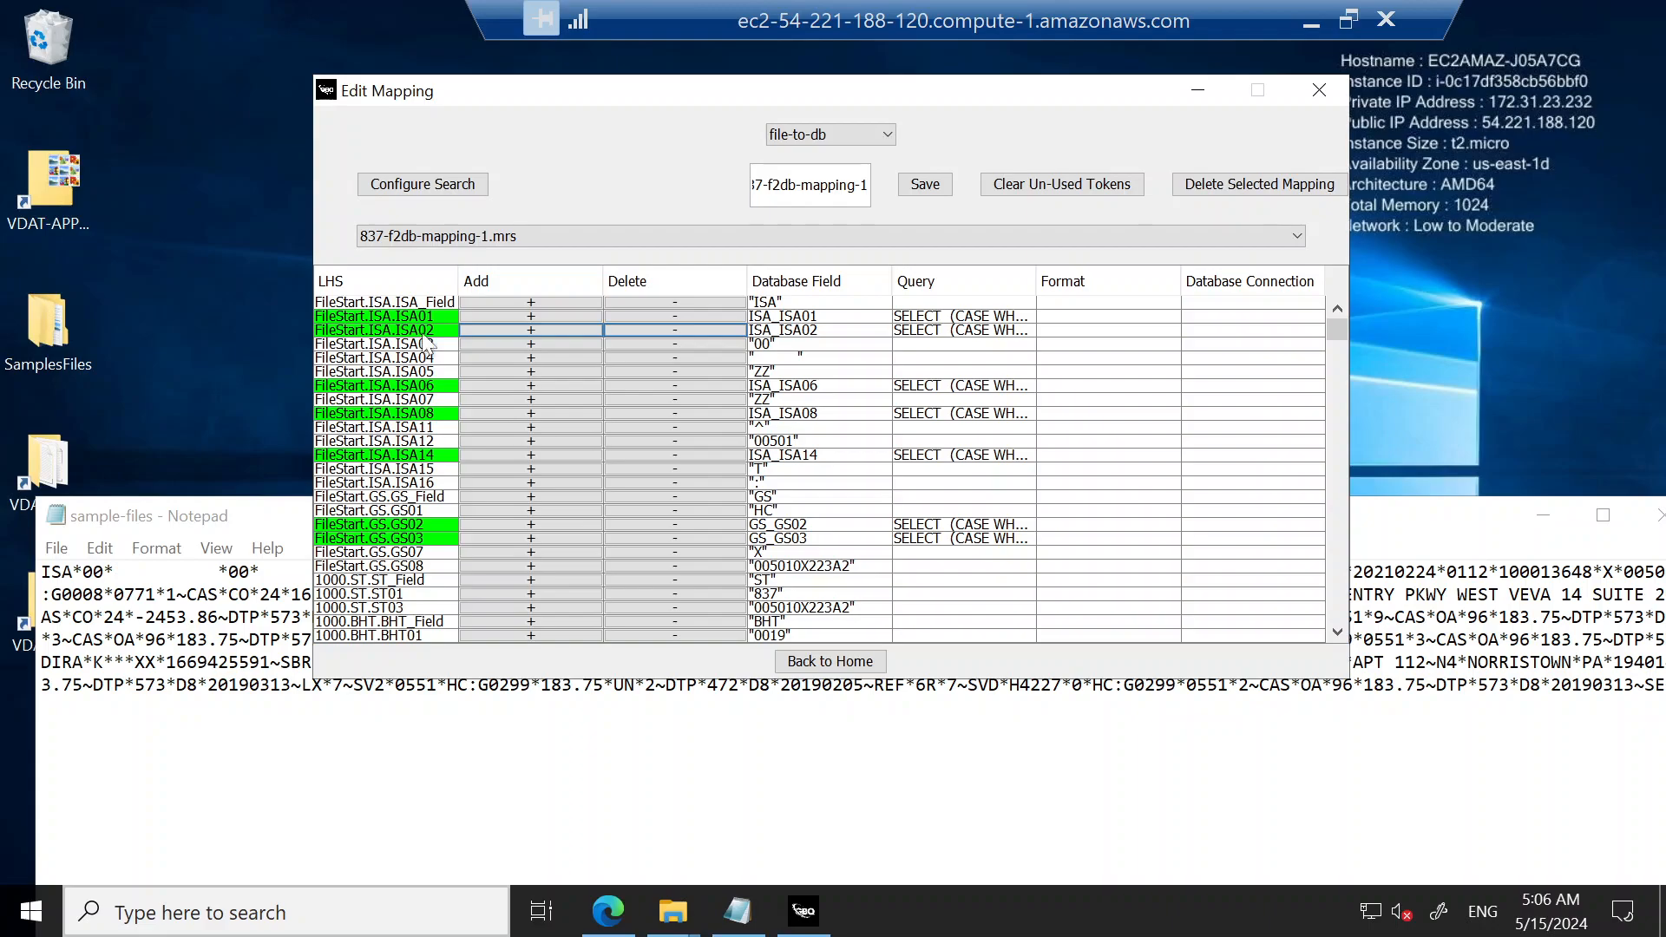
Step: Add a second FileStart.ISA.ISA01 row and set the database connection of both ISA01 rows to VDAT-MYSQL
{"action": "left_click", "coordinate": [524, 316]}
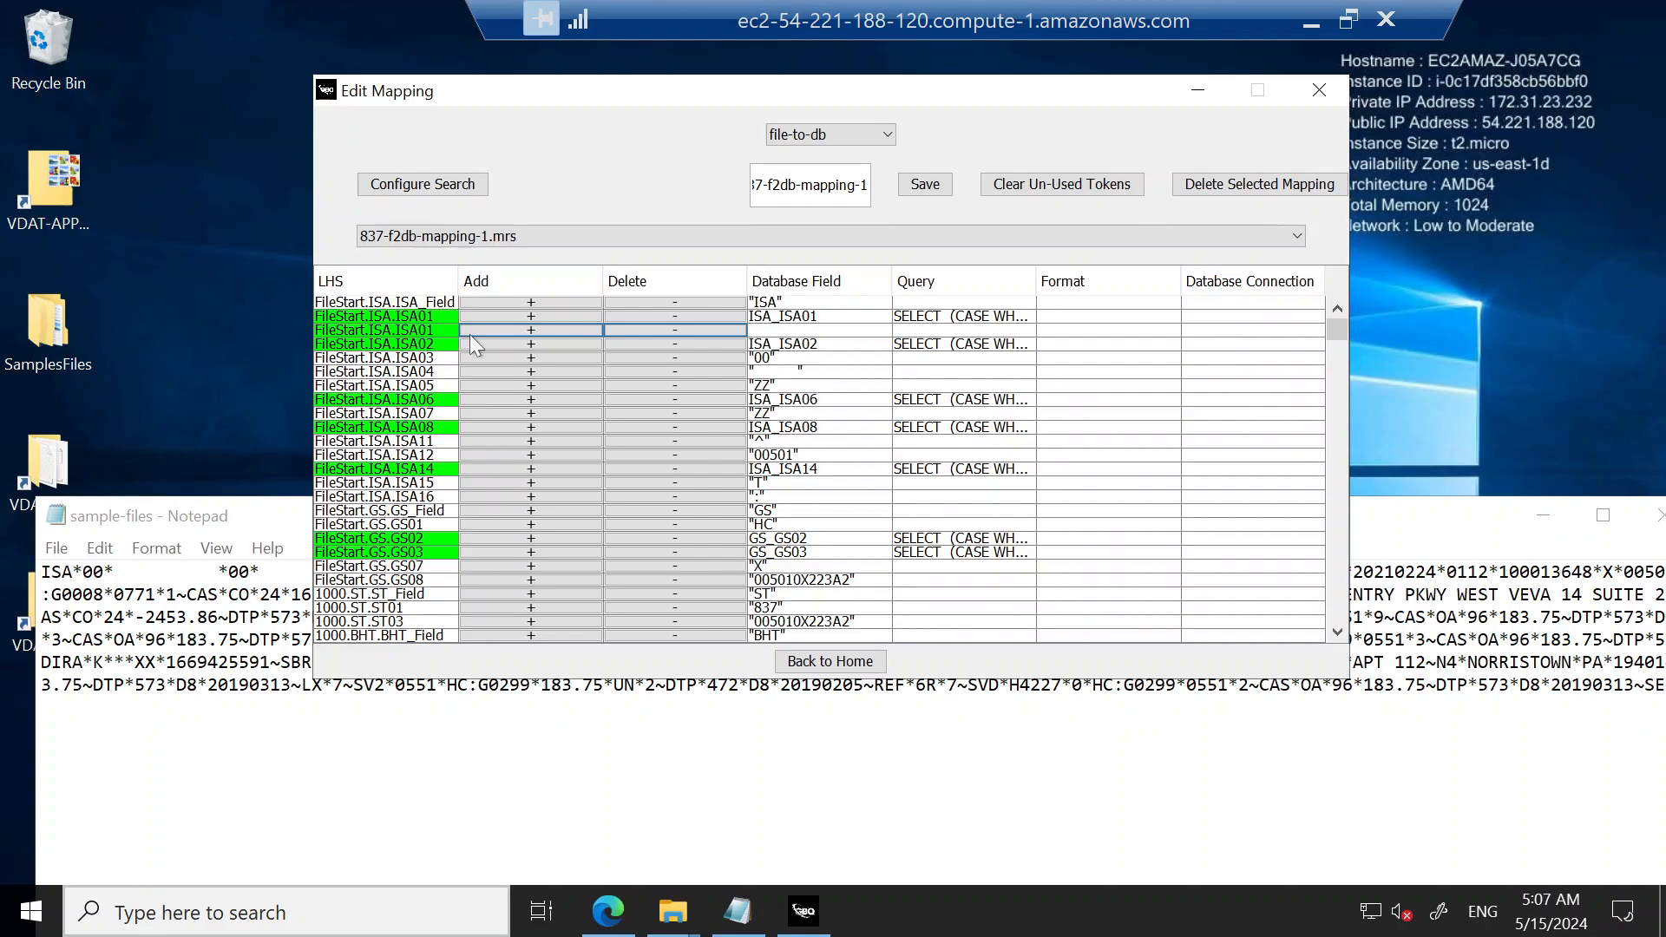
{"action": "left_click", "coordinate": [1254, 316]}
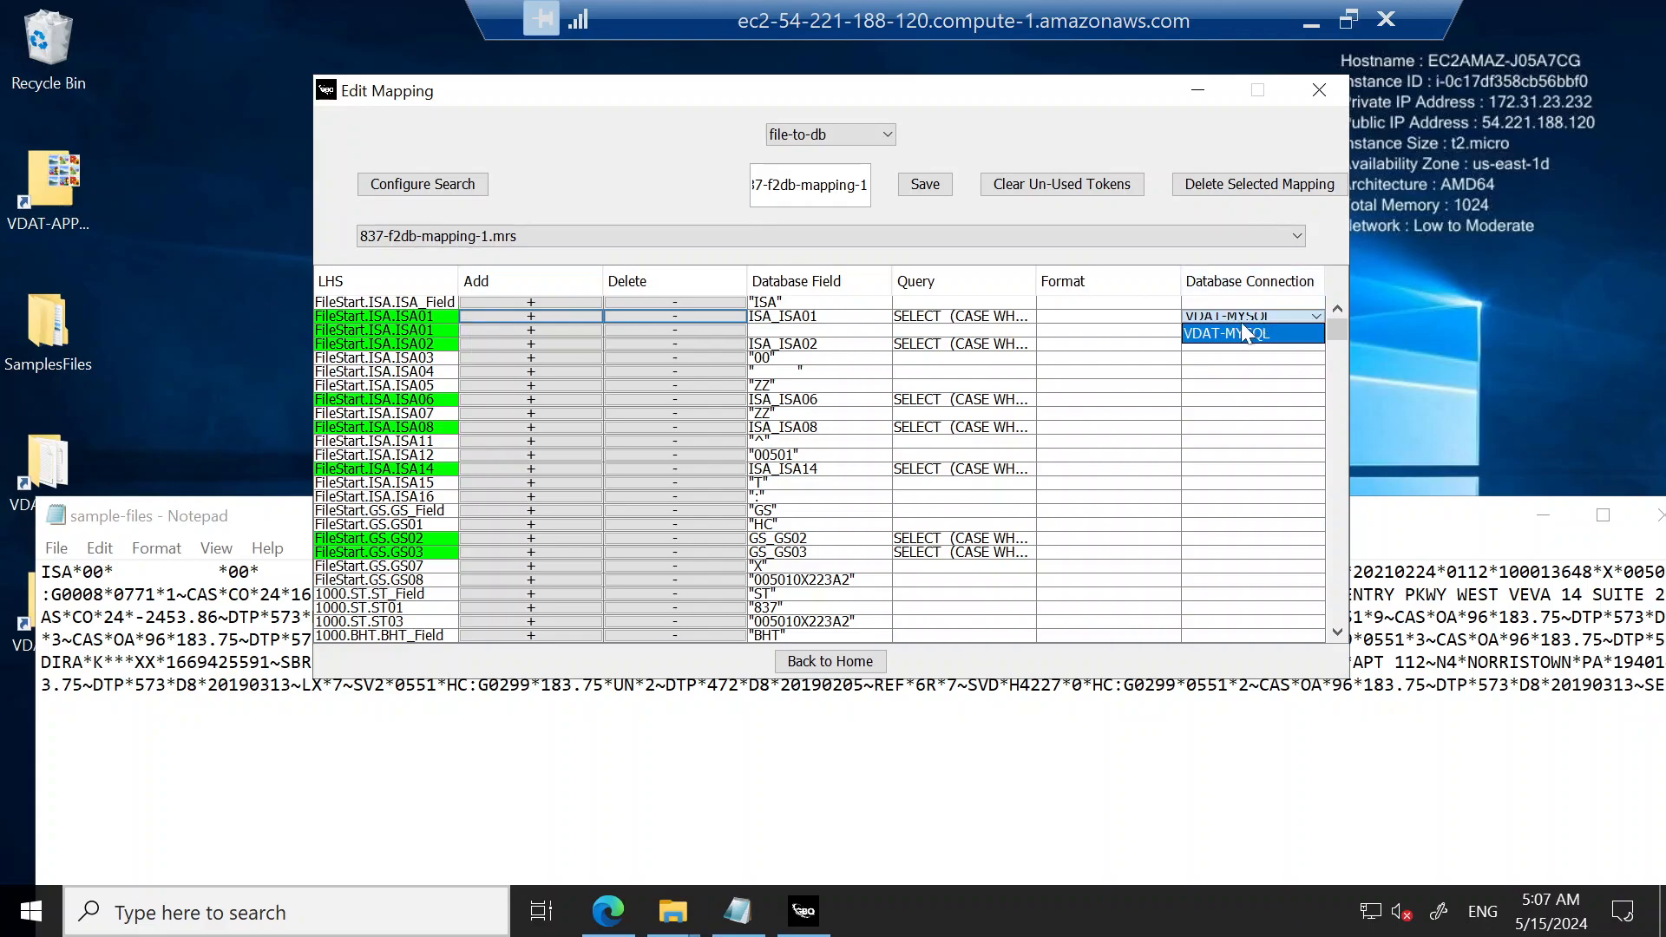
{"action": "left_click", "coordinate": [1247, 334]}
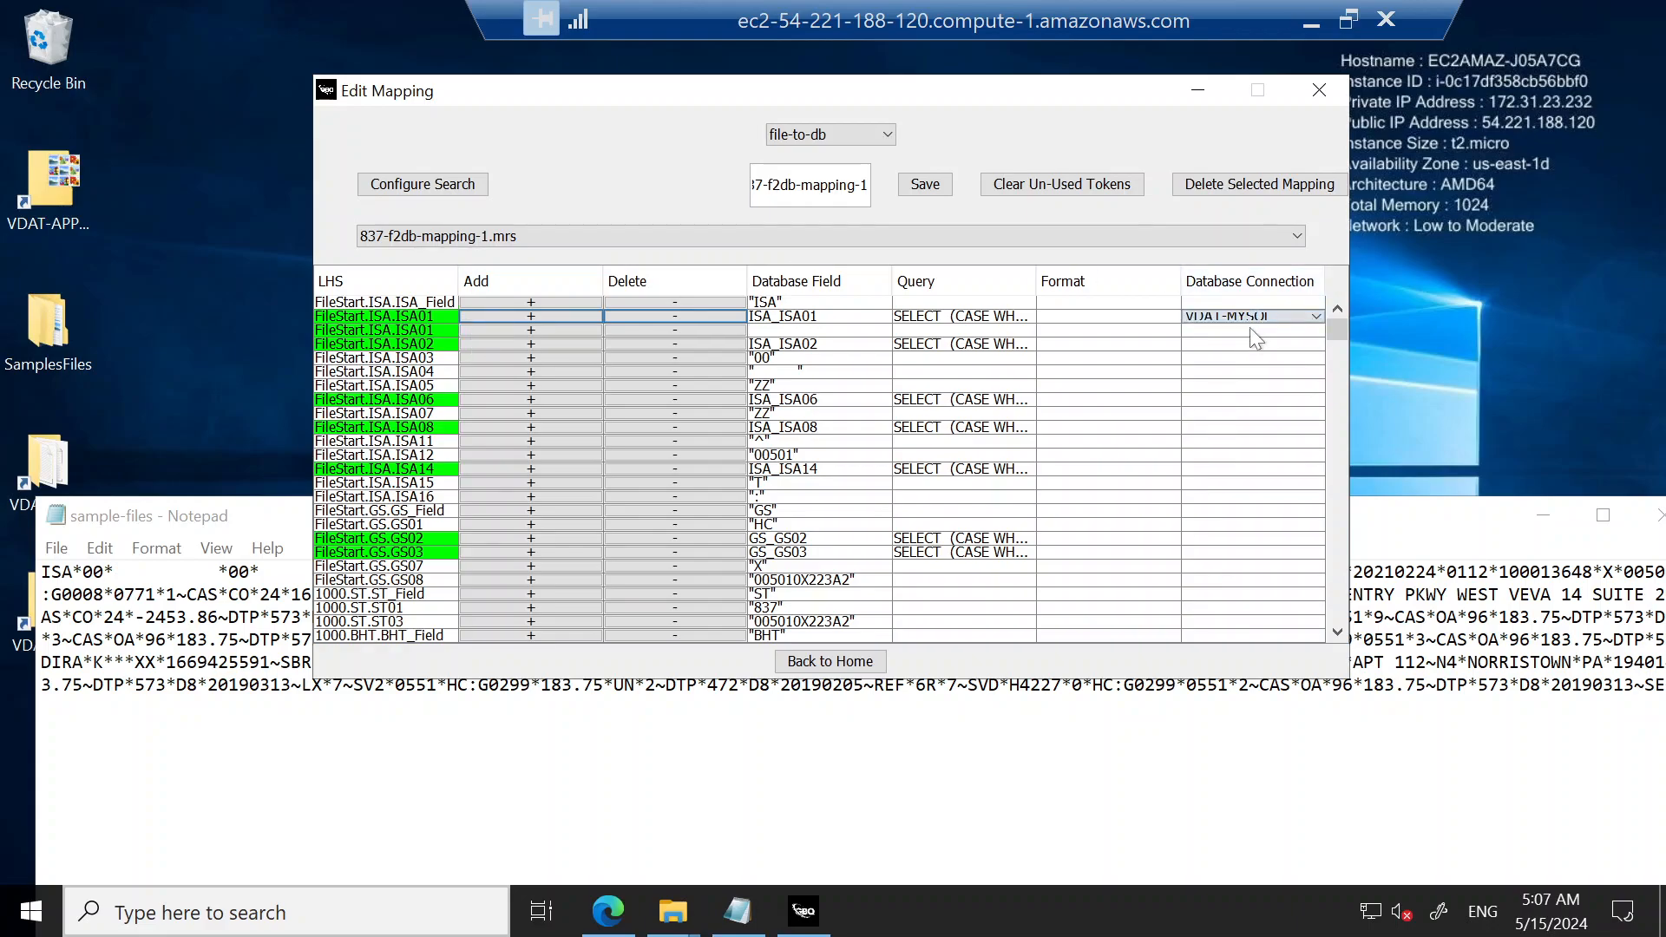
{"action": "left_click", "coordinate": [1248, 329]}
{"action": "left_click", "coordinate": [1246, 347]}
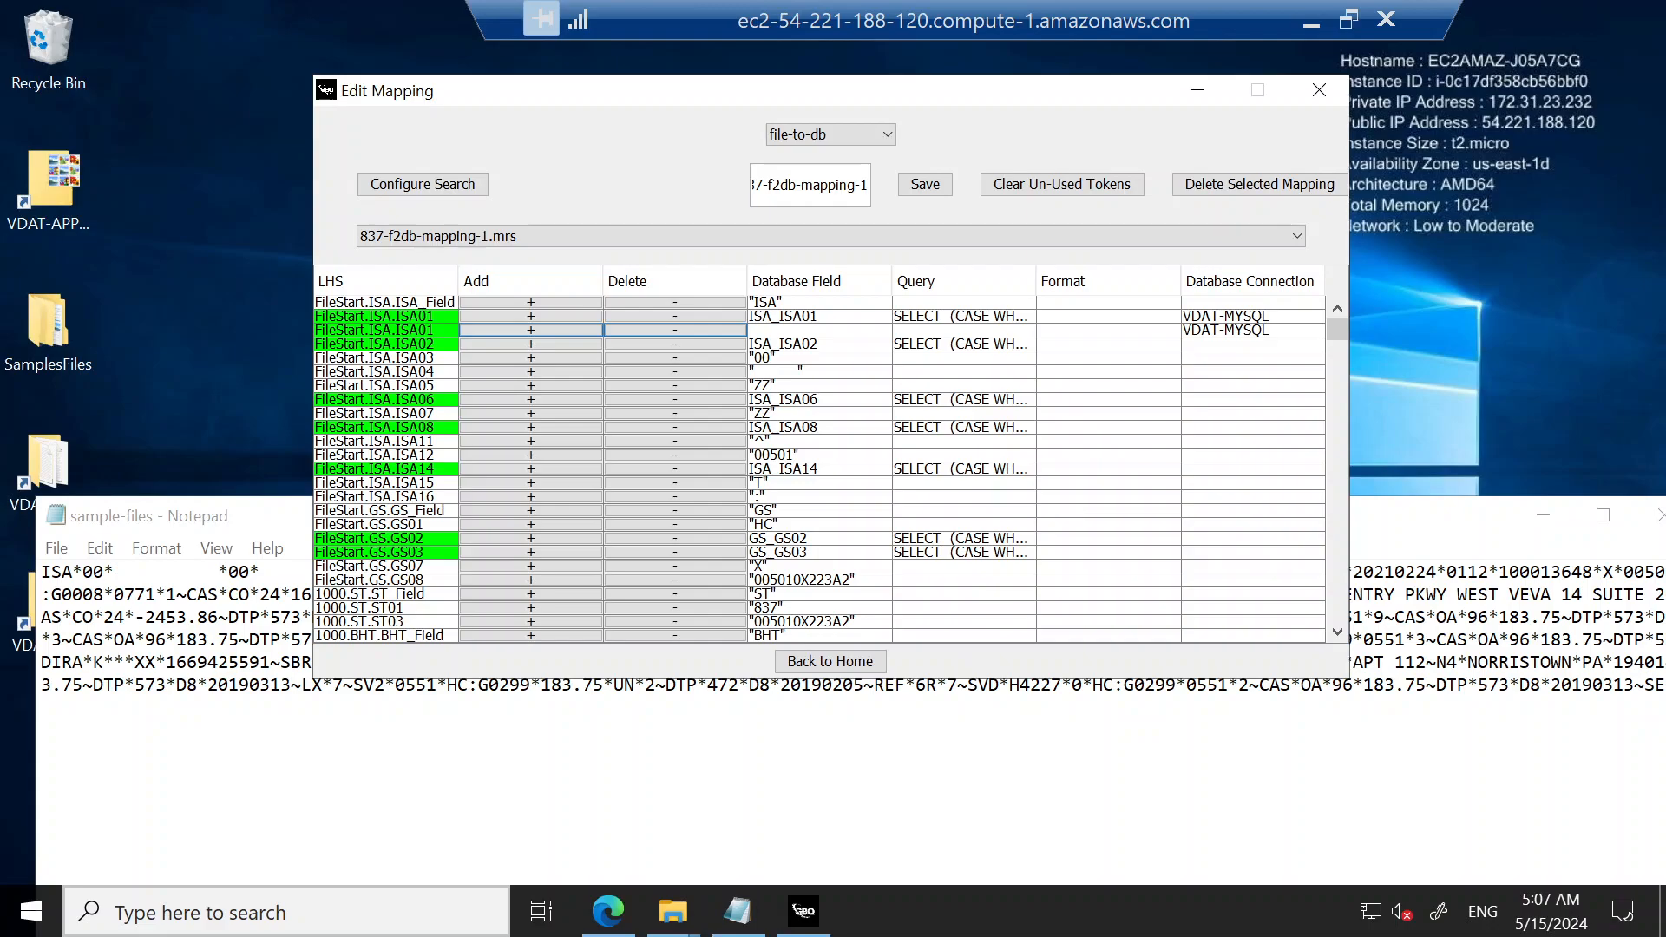
Step: Leave Edit Mapping, launch the CheckDB action, and review its connection fields and saved database connections
{"action": "left_click", "coordinate": [854, 668]}
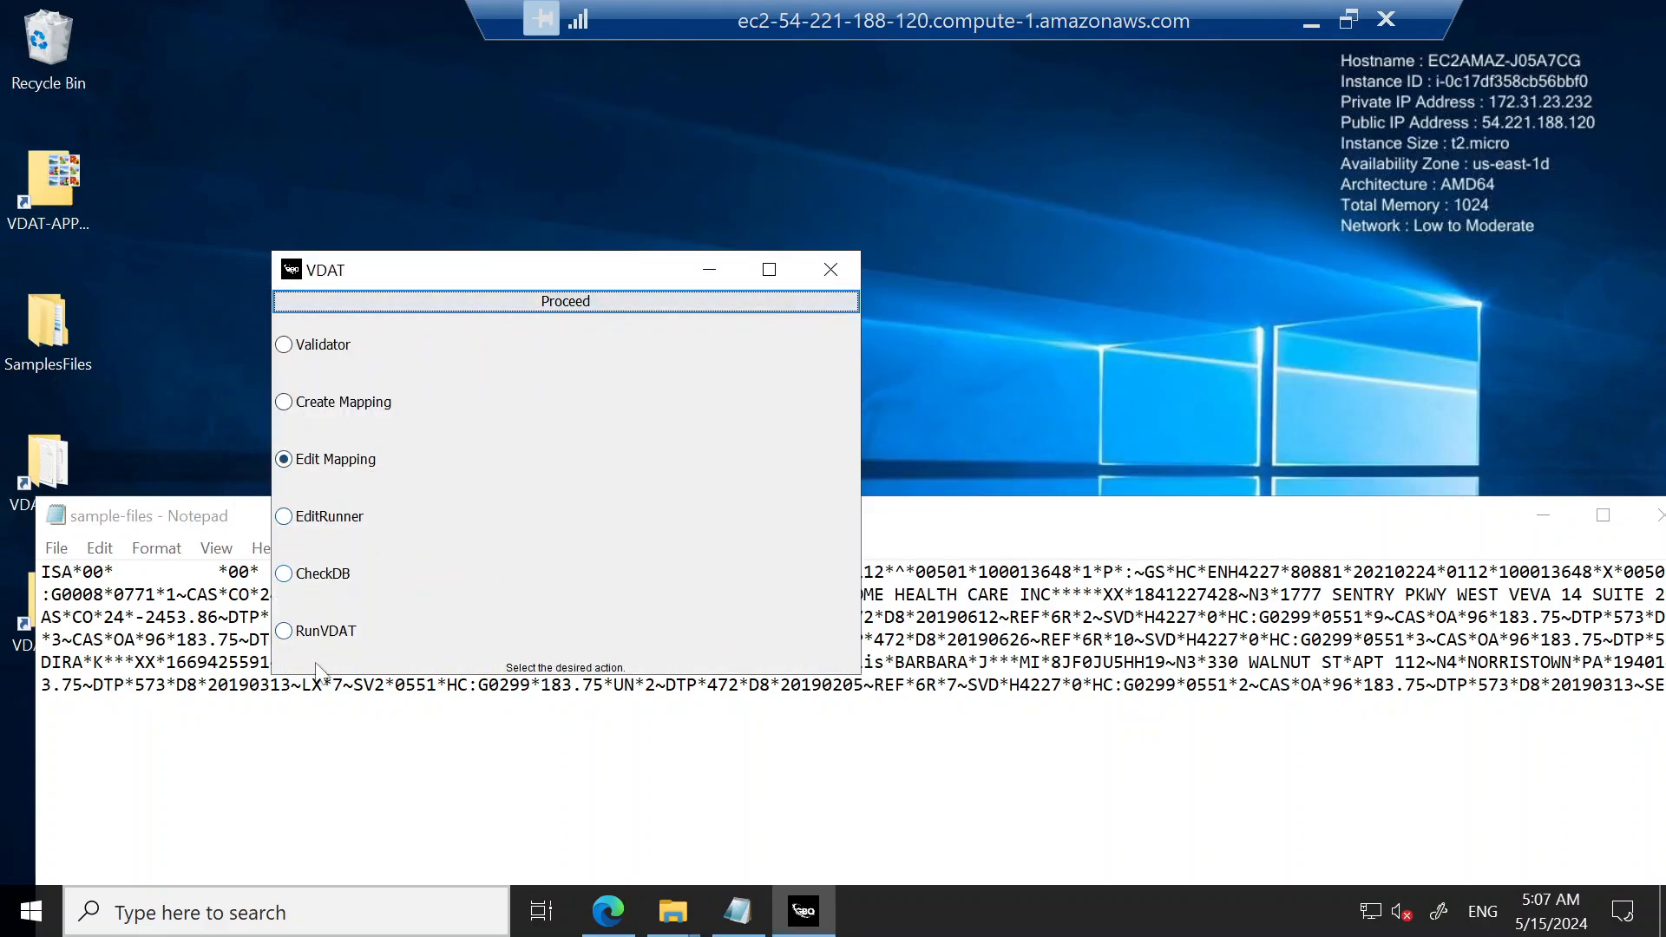
{"action": "left_click", "coordinate": [288, 577]}
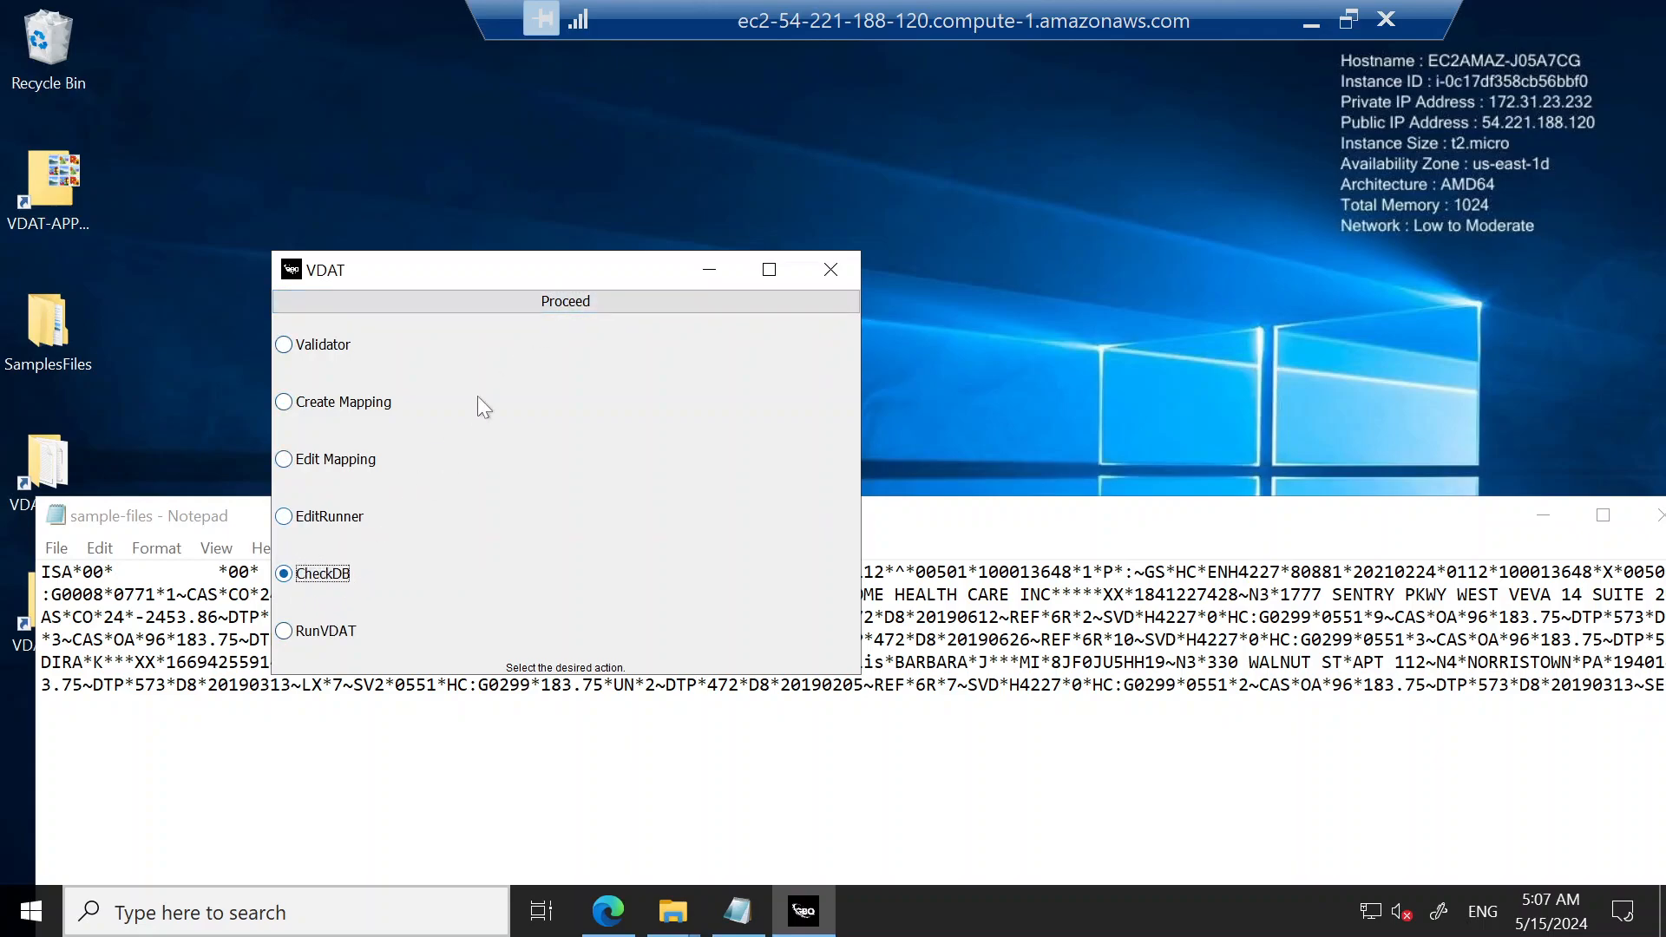
{"action": "left_click", "coordinate": [569, 308]}
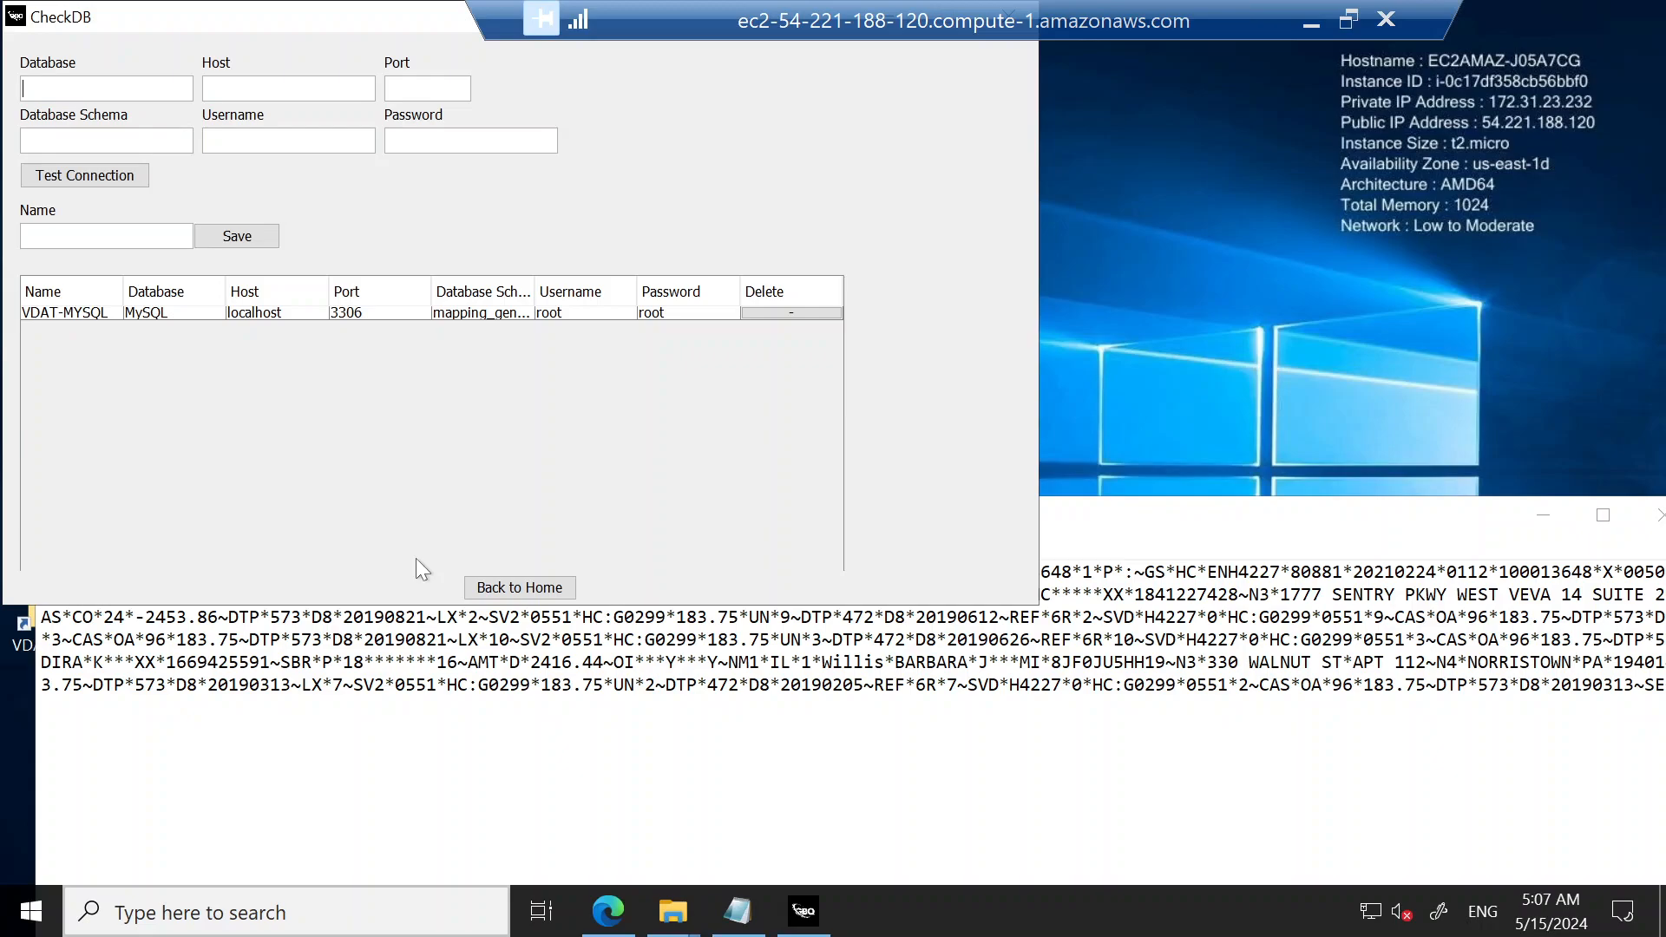
Step: Leave CheckDB and launch the RunVDAT action
{"action": "left_click", "coordinate": [531, 589]}
{"action": "left_click", "coordinate": [284, 631]}
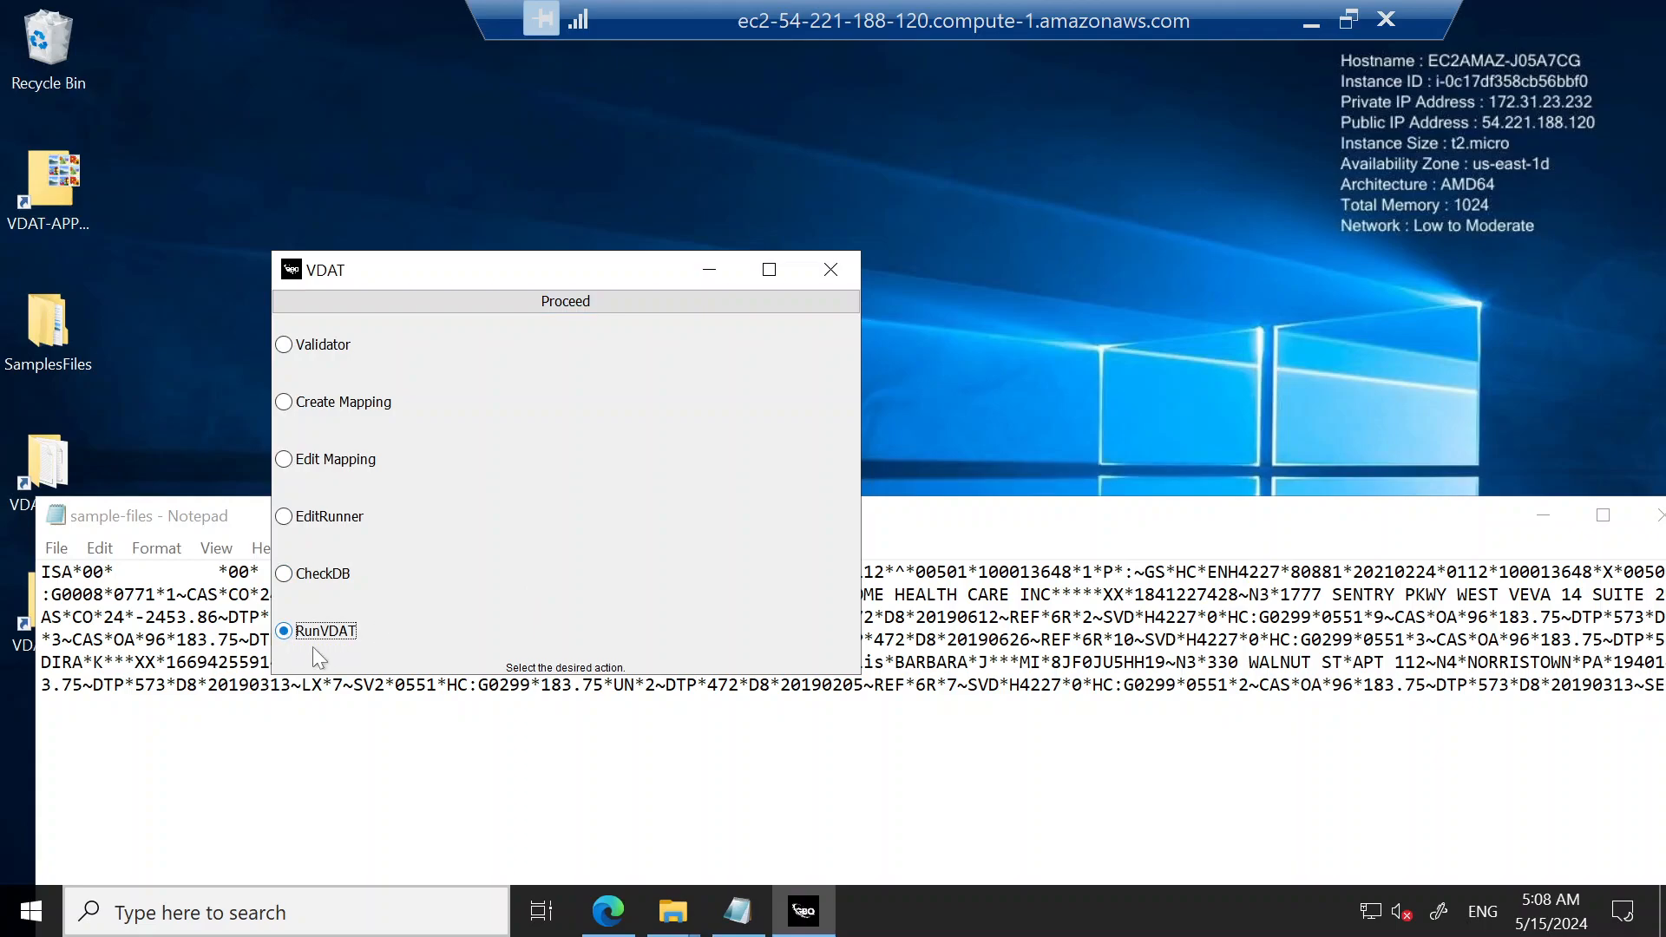
{"action": "left_click", "coordinate": [587, 305]}
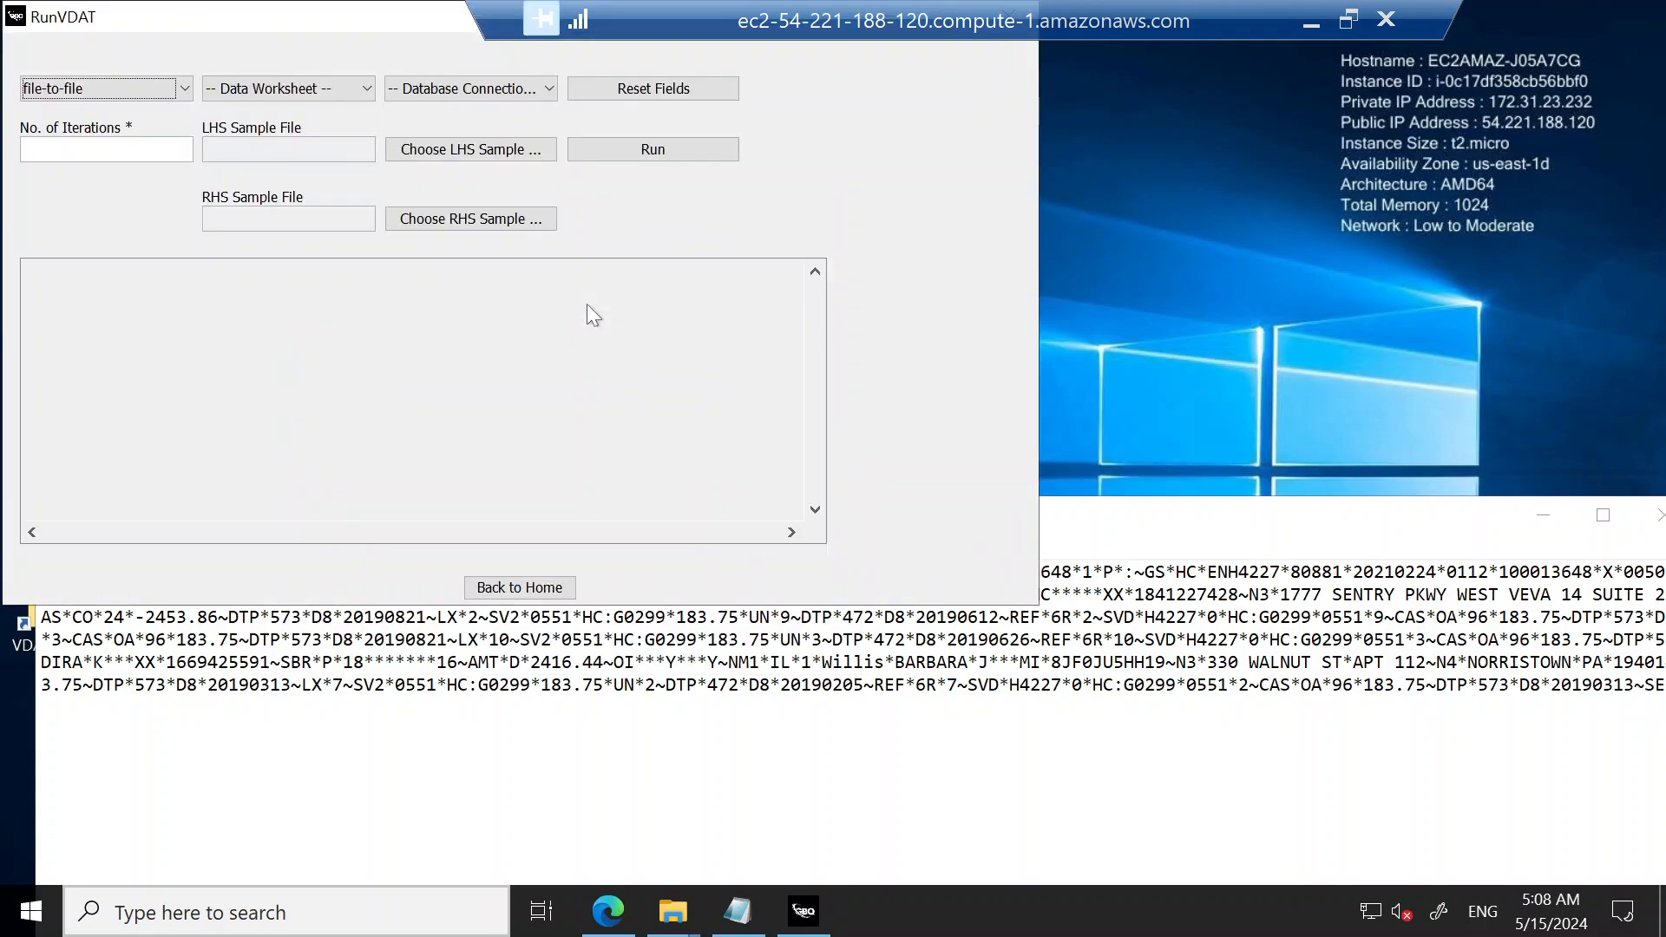
Step: Configure a file-to-db run with data worksheet 837-f2db-ws-1.xlsx, database connection VDAT-MYSQL and 1 iteration
{"action": "left_click", "coordinate": [79, 90]}
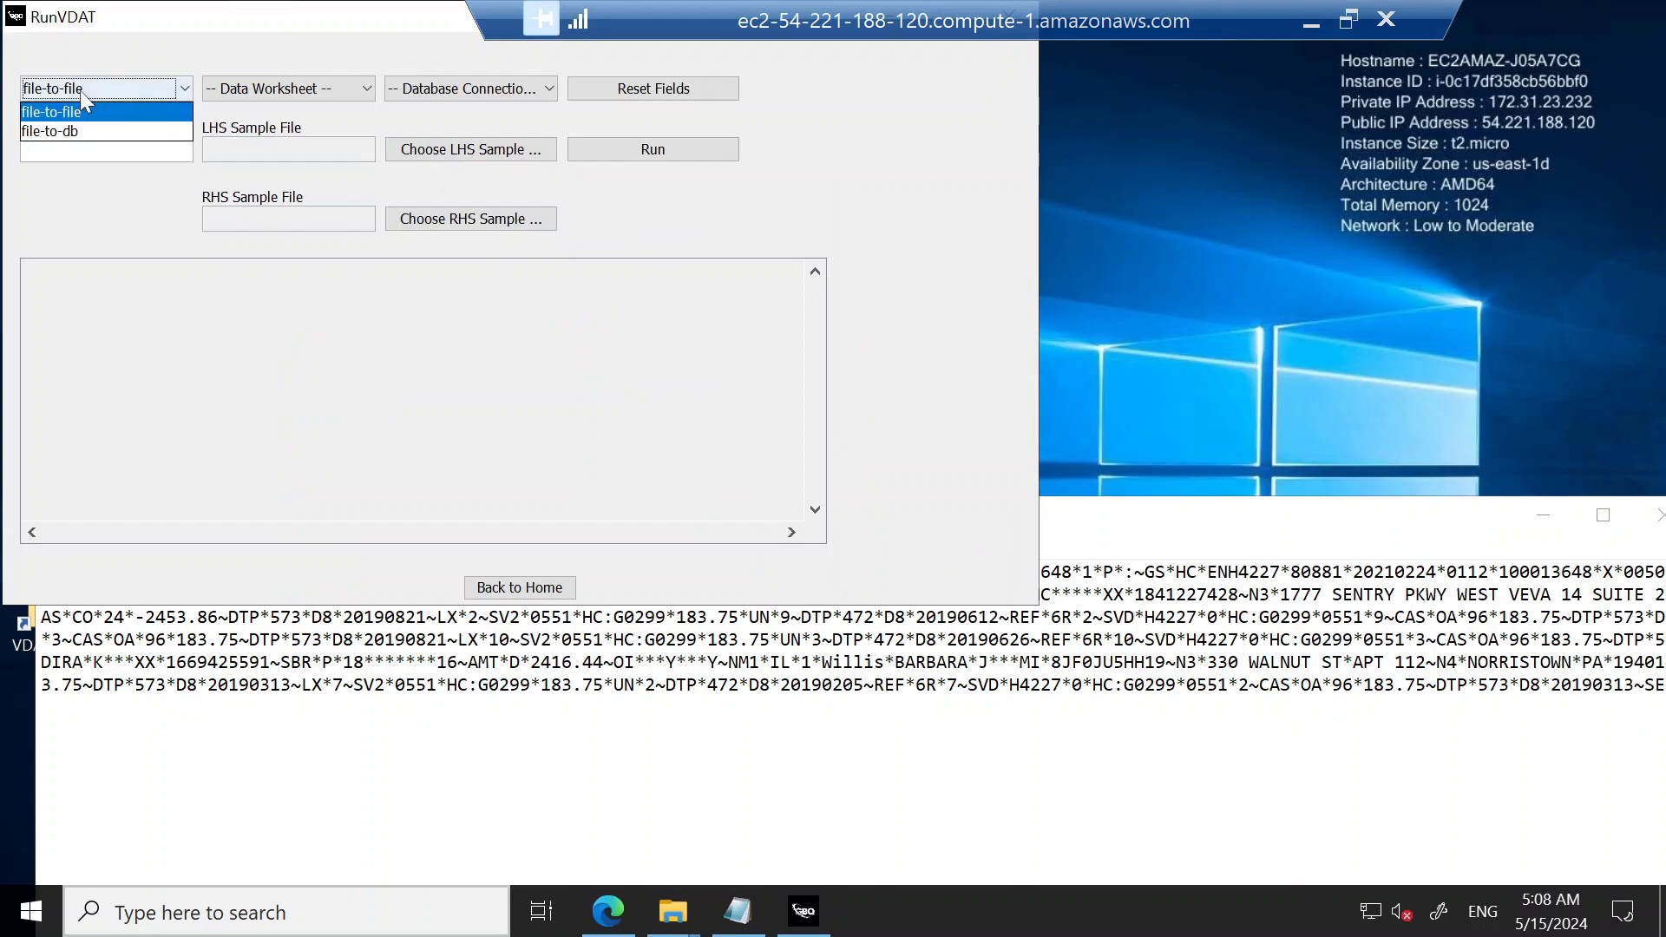
{"action": "left_click", "coordinate": [78, 132]}
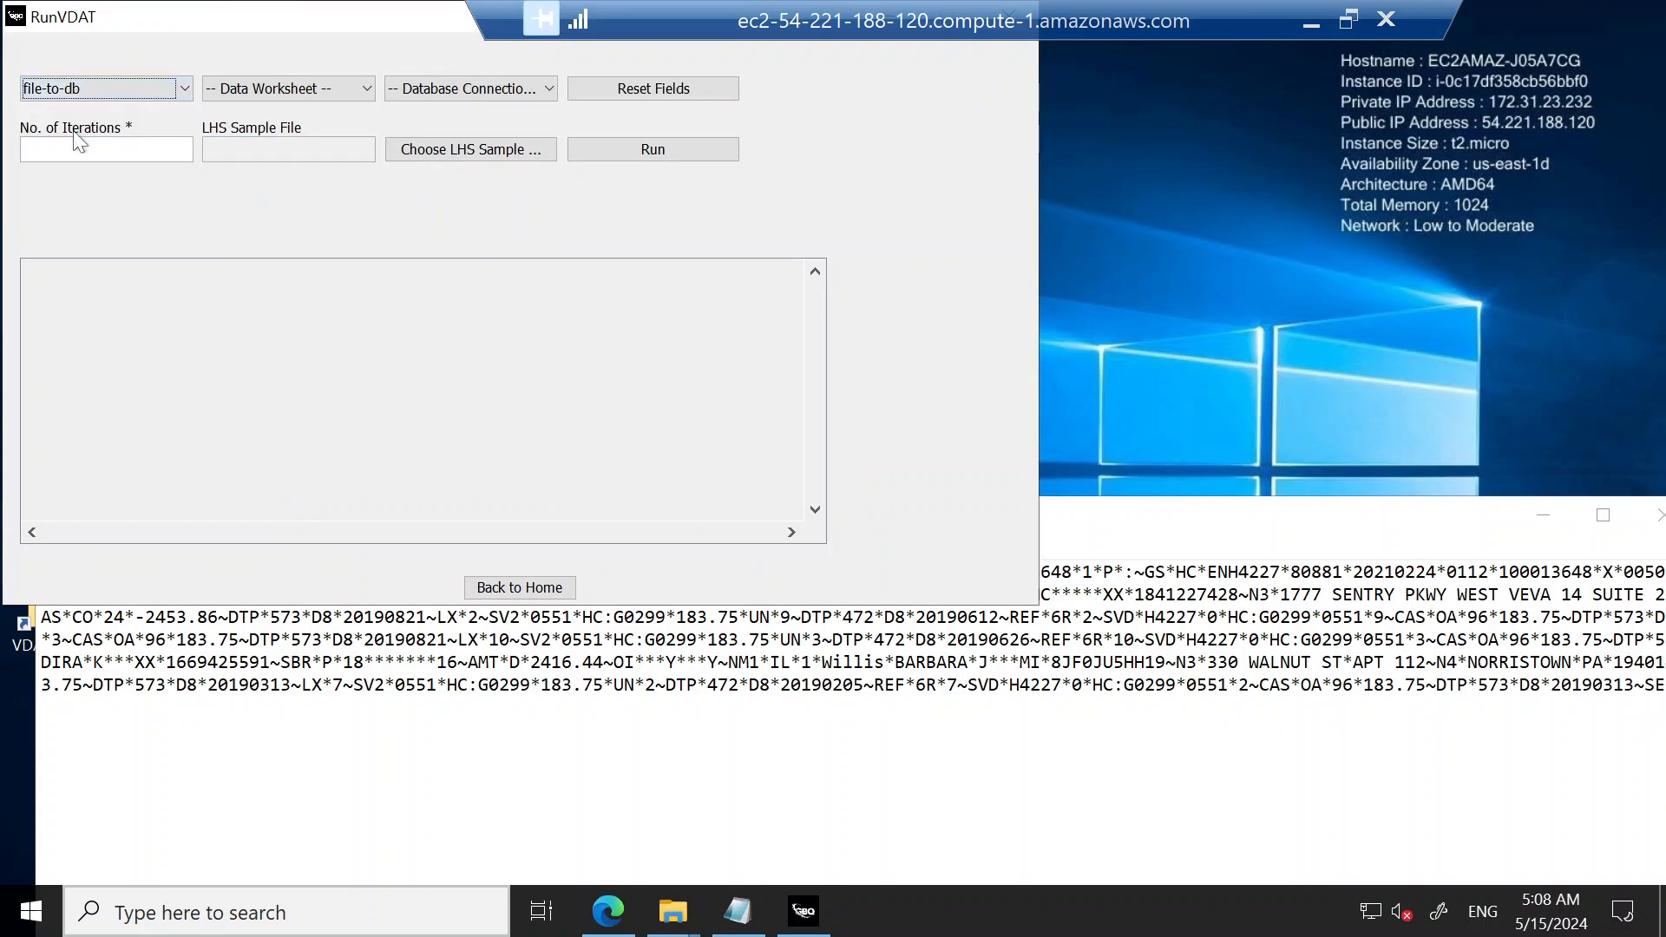
{"action": "left_click", "coordinate": [335, 94]}
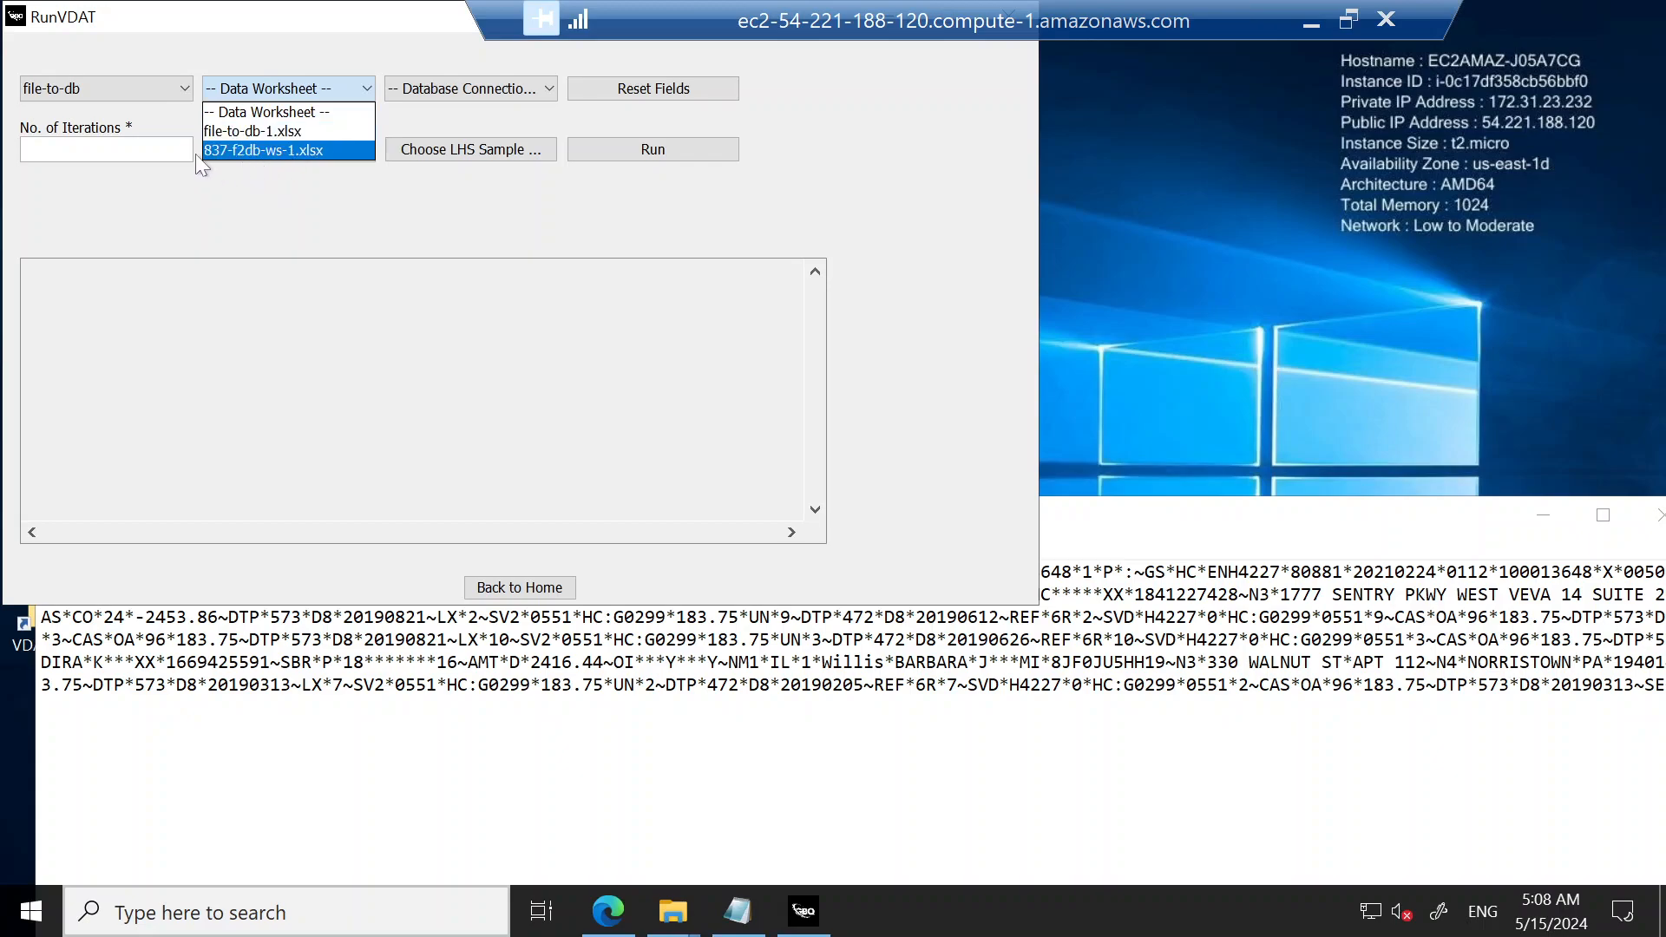
{"action": "left_click", "coordinate": [270, 151]}
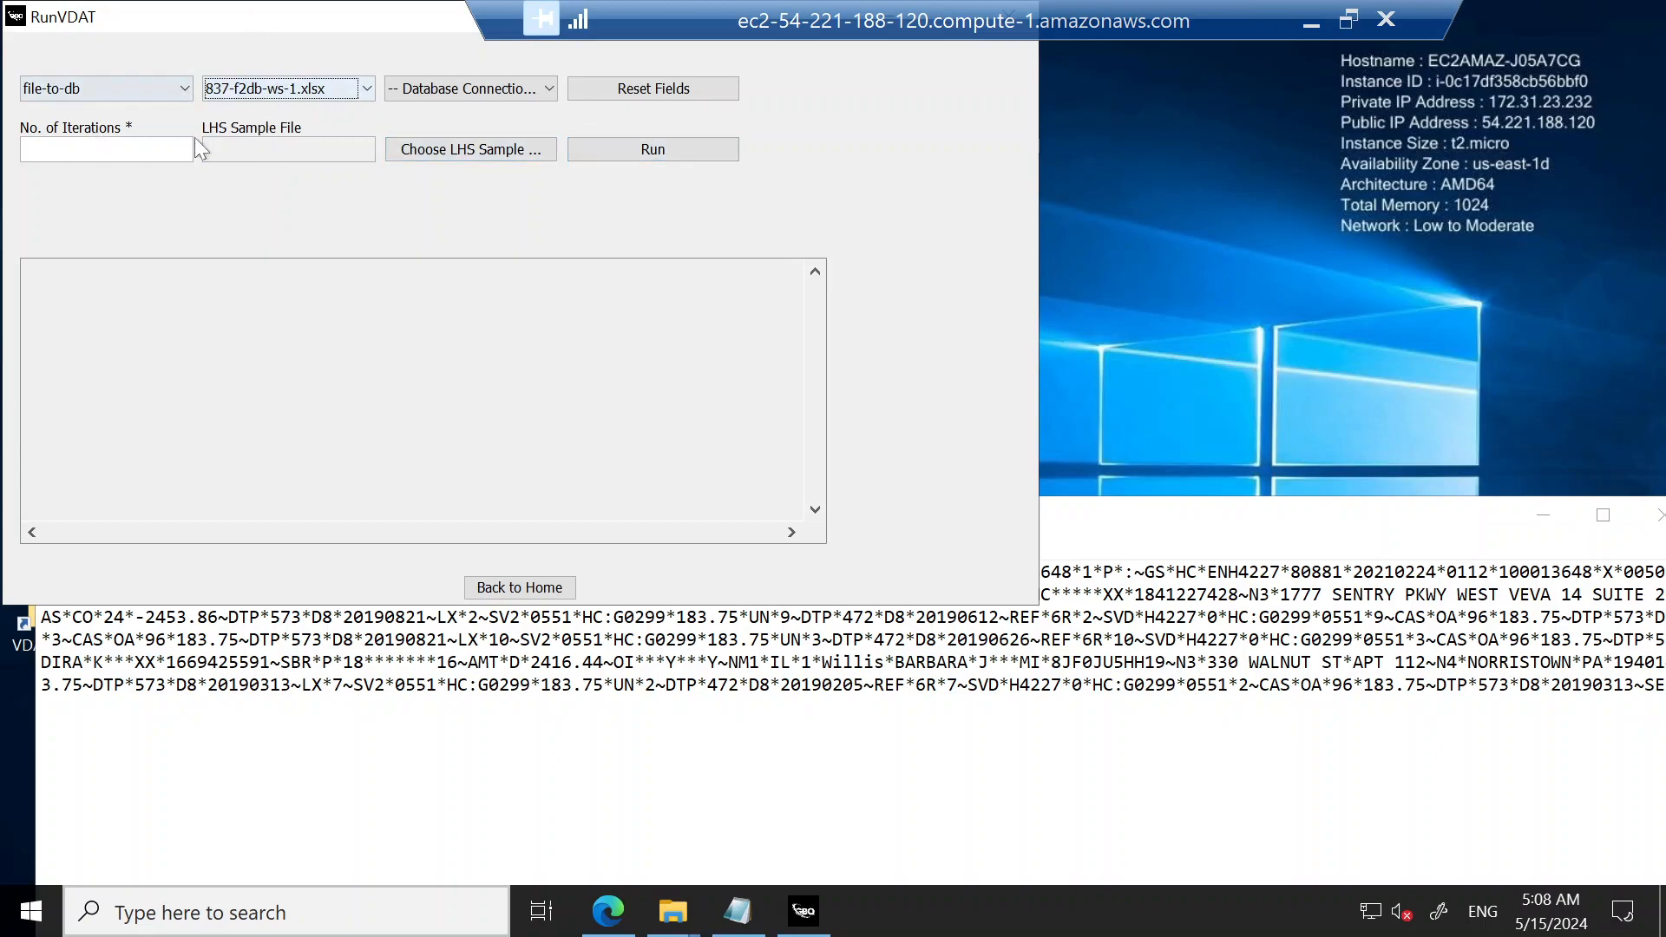
{"action": "left_click", "coordinate": [450, 89]}
{"action": "left_click", "coordinate": [450, 130]}
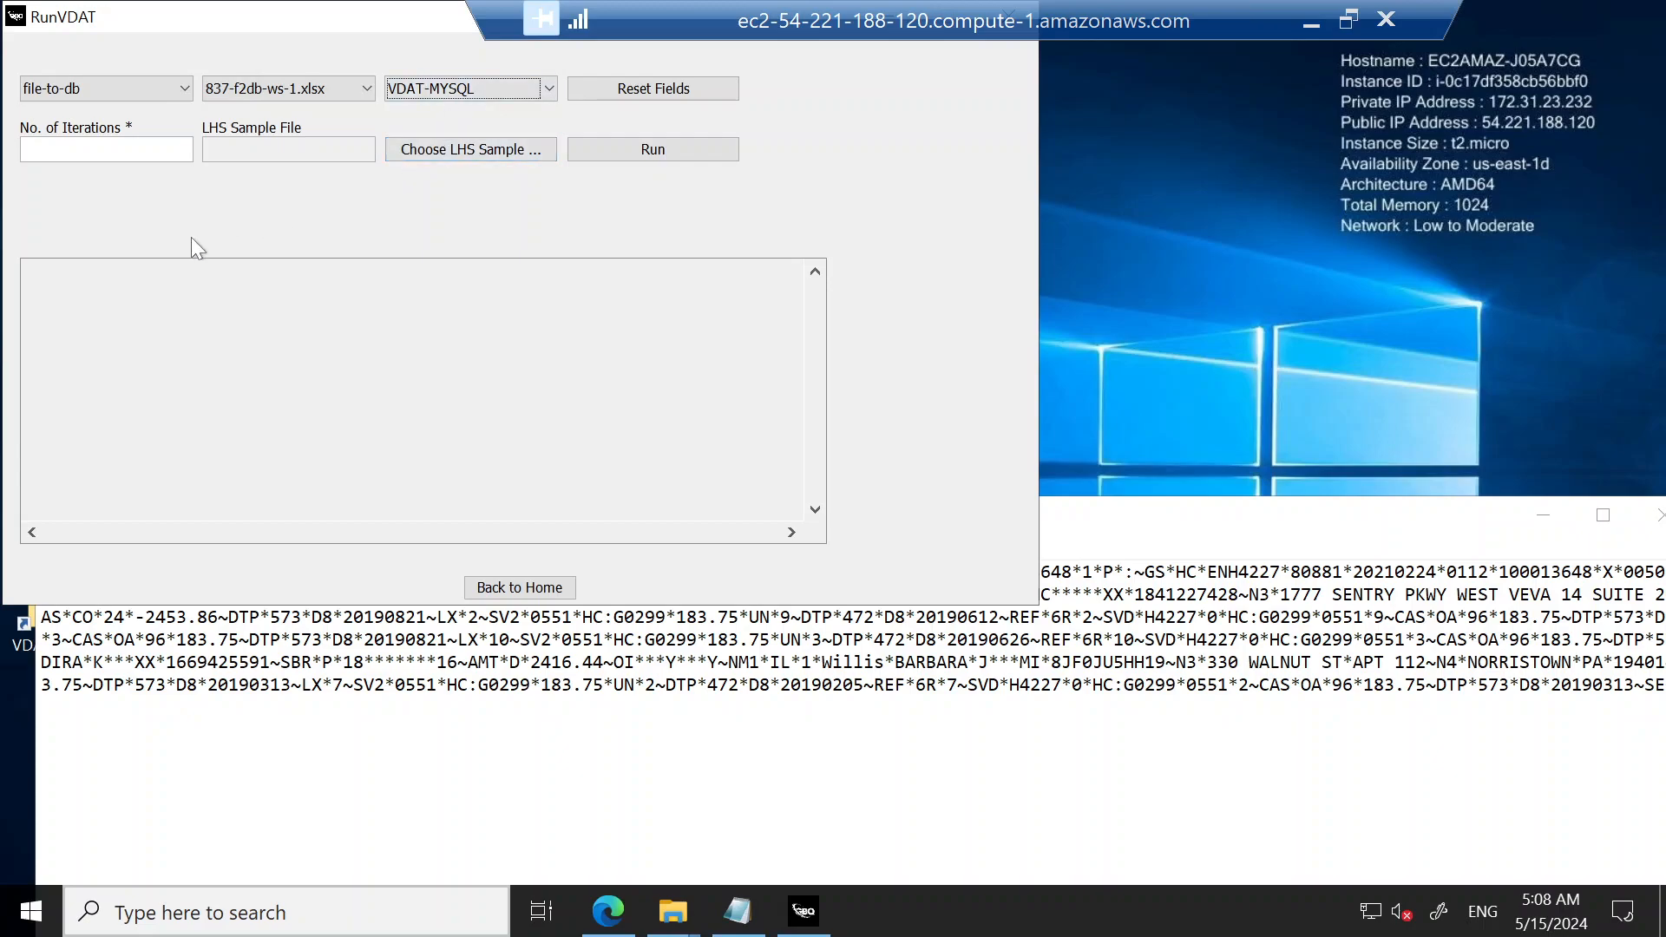
{"action": "left_click", "coordinate": [100, 150]}
{"action": "type", "text": "1"}
Step: Load sample-files from the Desktop folder SamplesFiles\837-Fixed-files as the LHS sample file and execute the run
{"action": "left_click", "coordinate": [468, 149]}
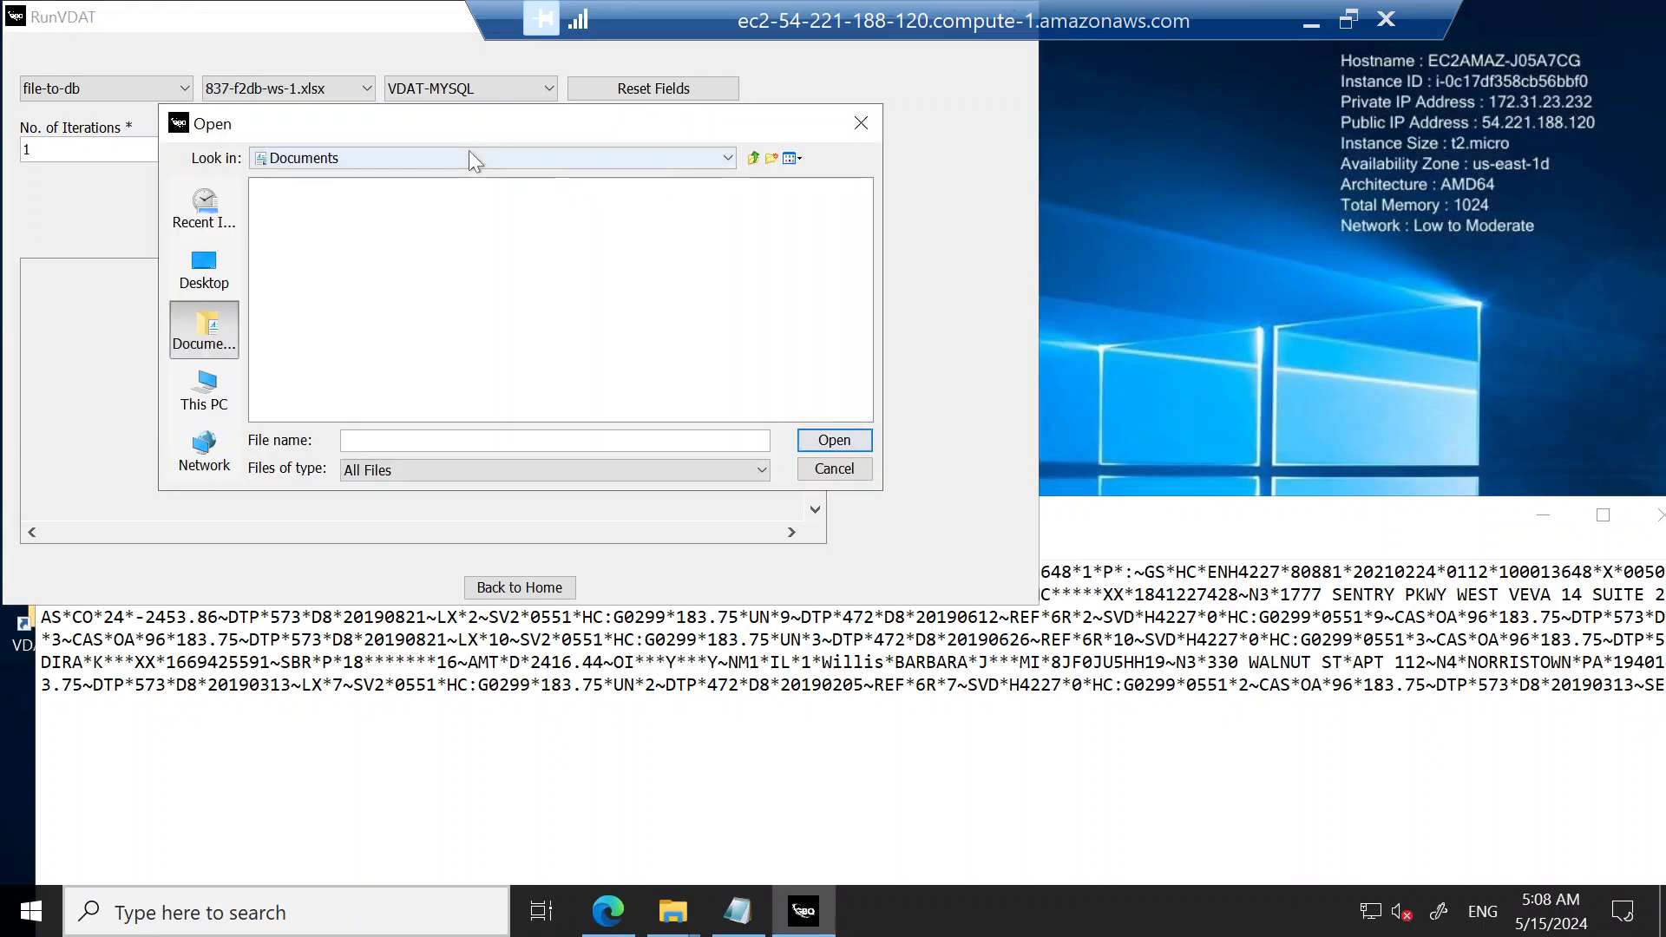
{"action": "left_click", "coordinate": [207, 277]}
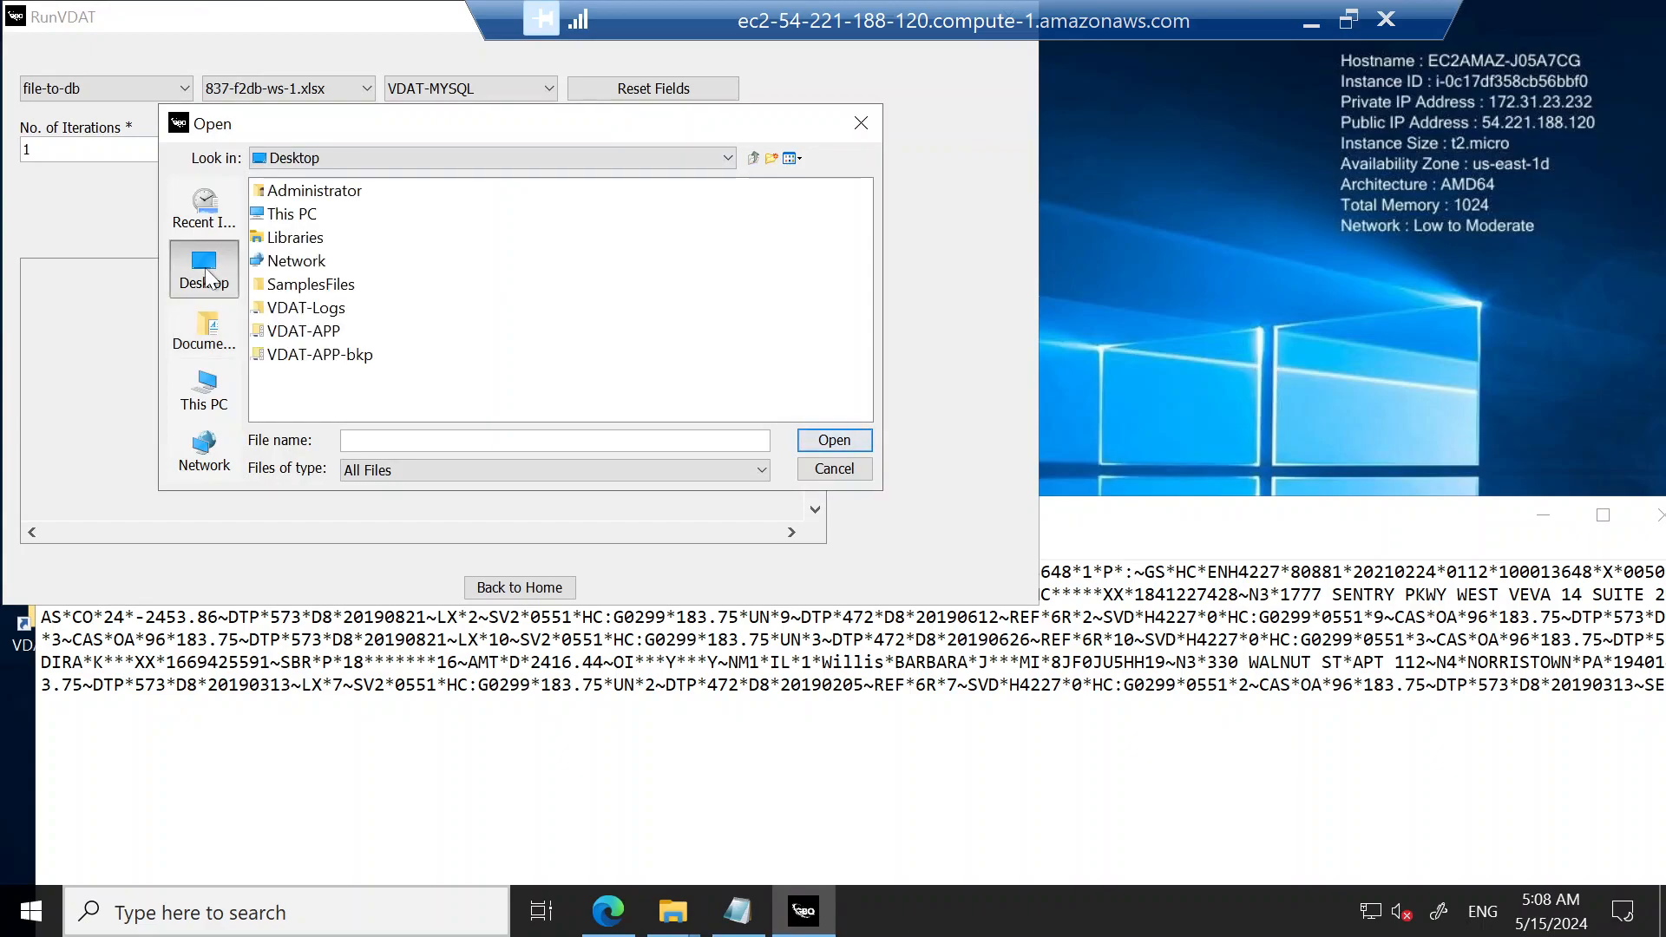
{"action": "double_click", "coordinate": [309, 285]}
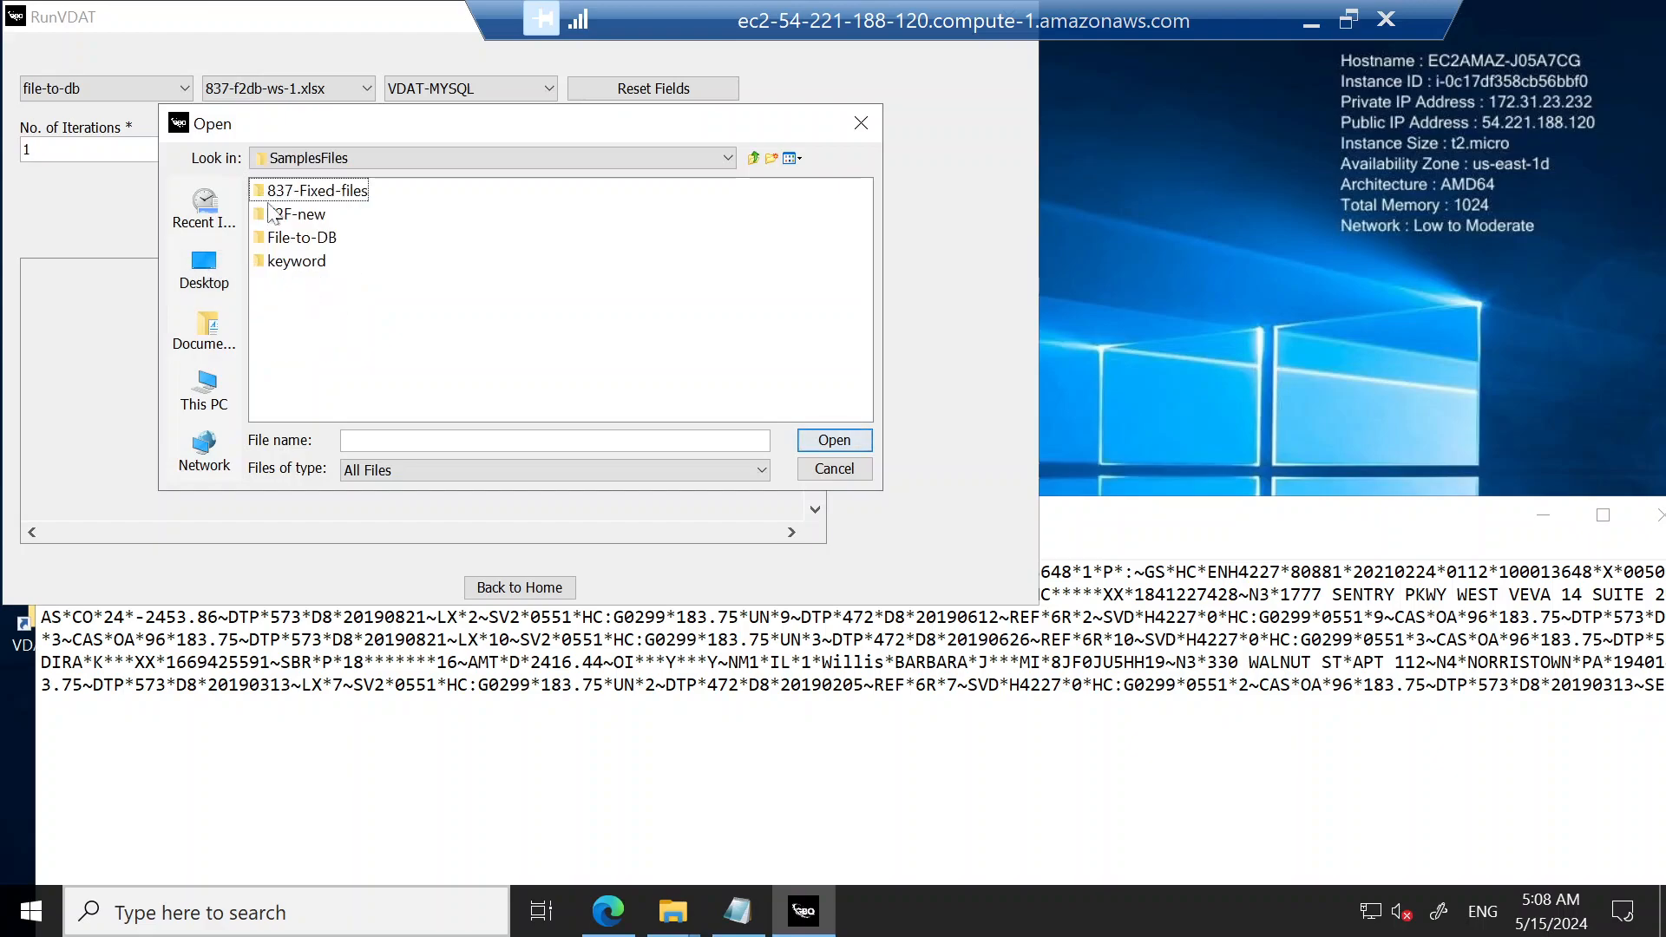
{"action": "left_click", "coordinate": [339, 199]}
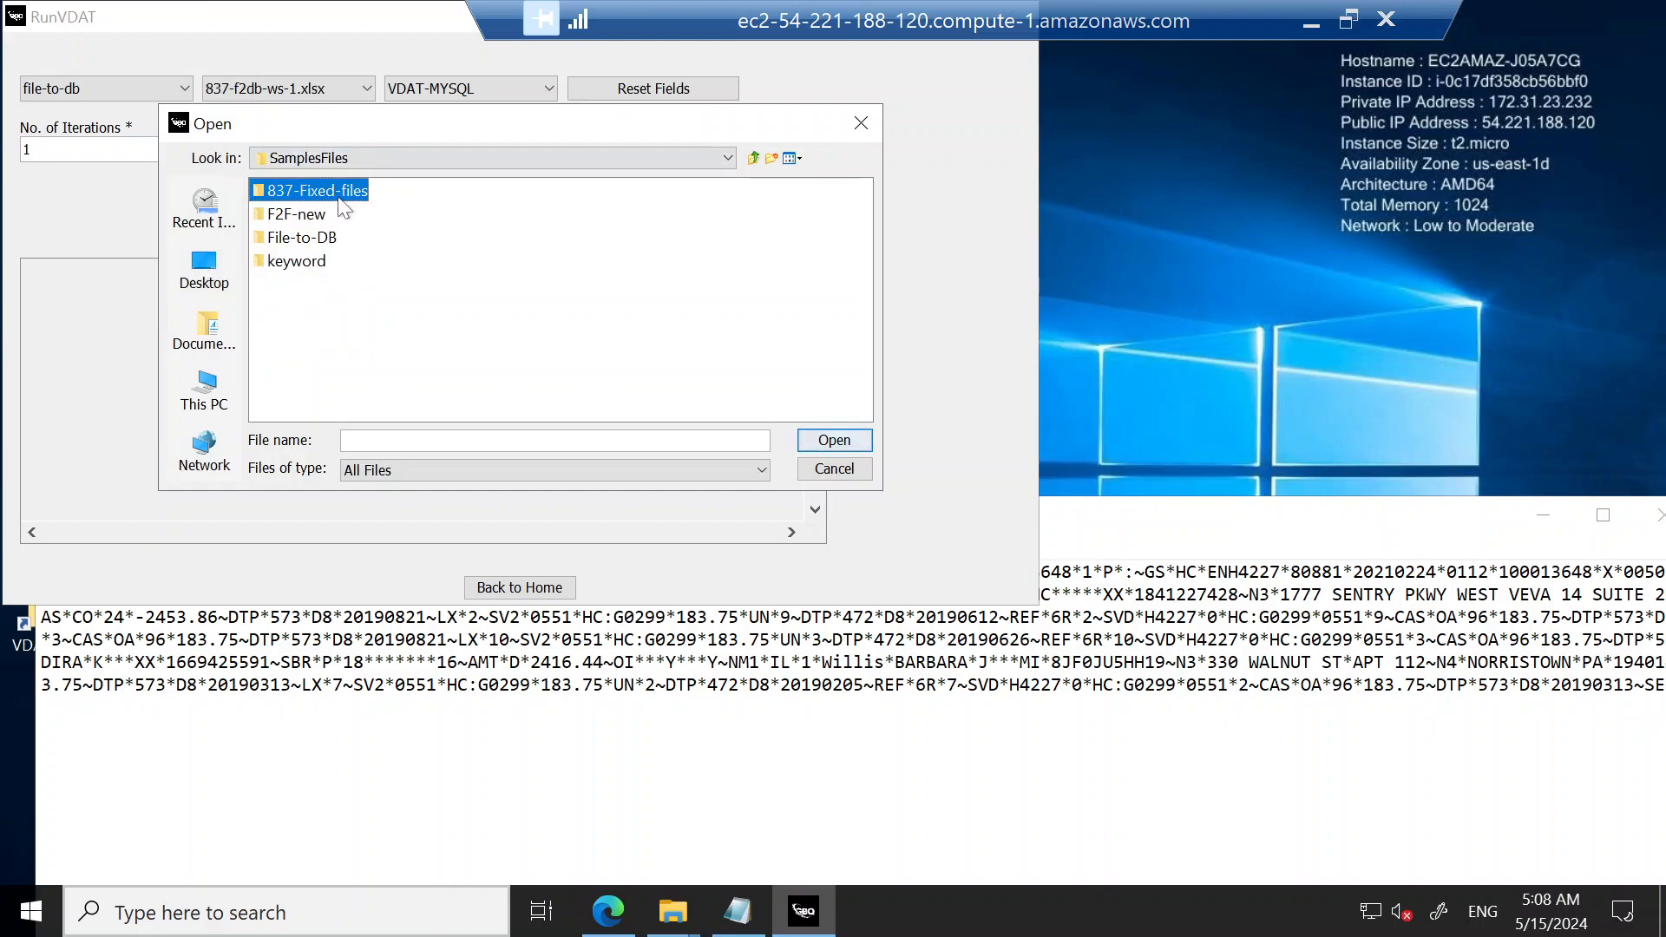
{"action": "double_click", "coordinate": [341, 201]}
{"action": "left_click", "coordinate": [318, 222]}
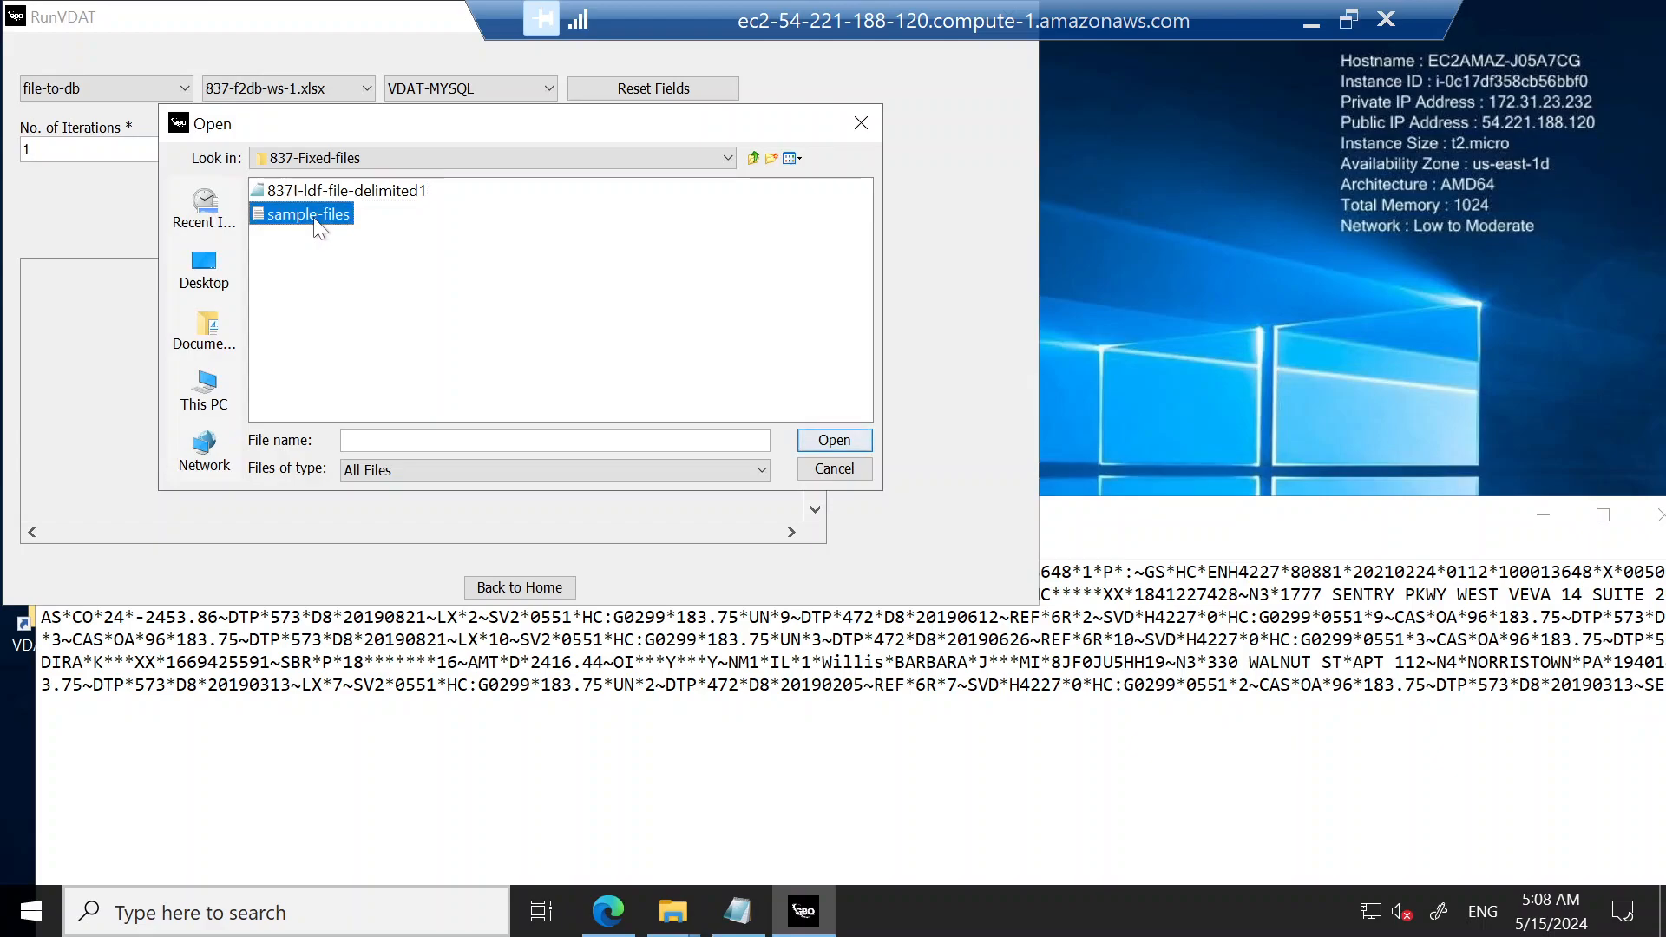
{"action": "double_click", "coordinate": [315, 218]}
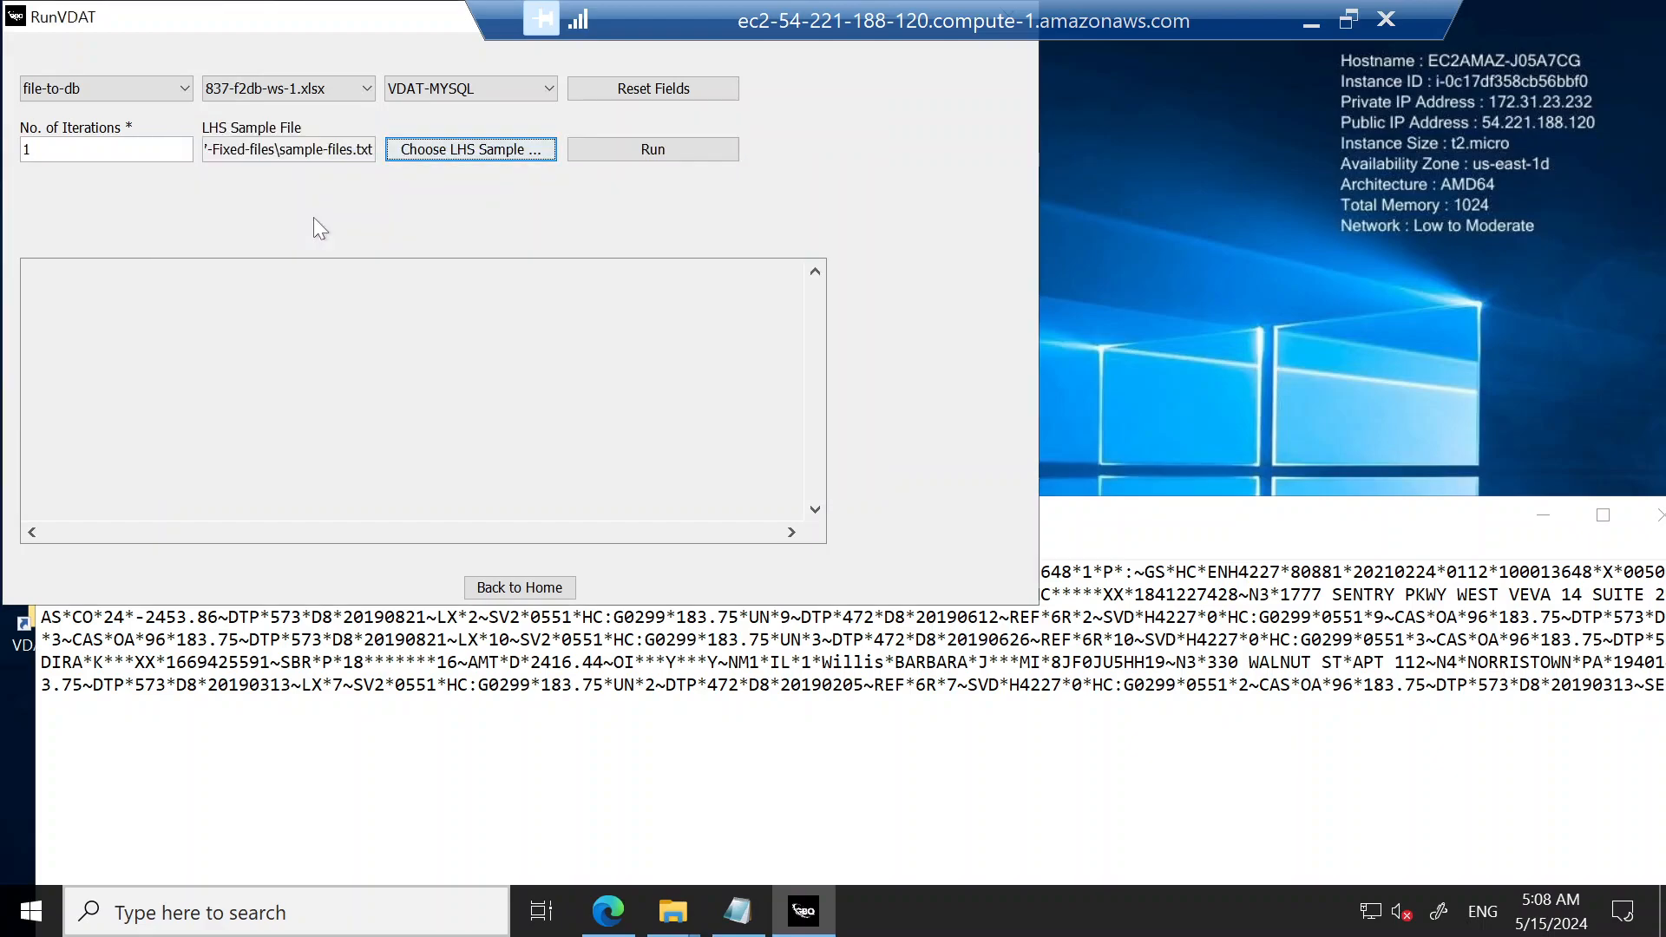
{"action": "left_click", "coordinate": [649, 149]}
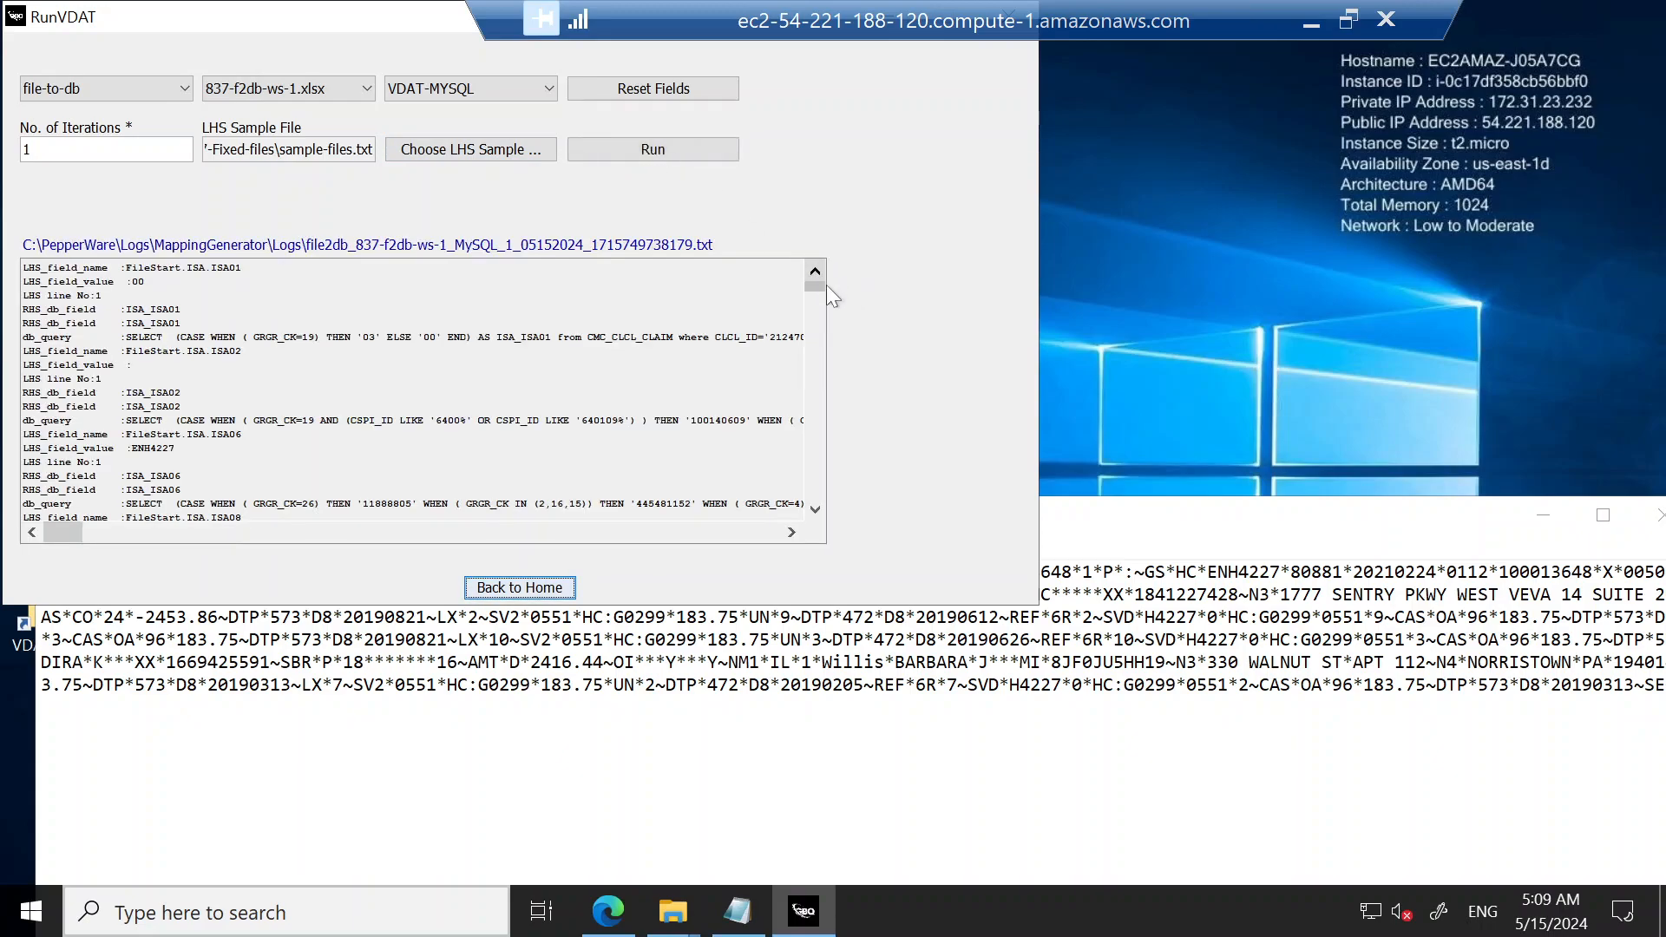
Step: Review the run's test report summary, and examine the passed and failed field entries in its linked log file
{"action": "left_click_drag", "start_coordinate": [815, 288], "coordinate": [819, 502]}
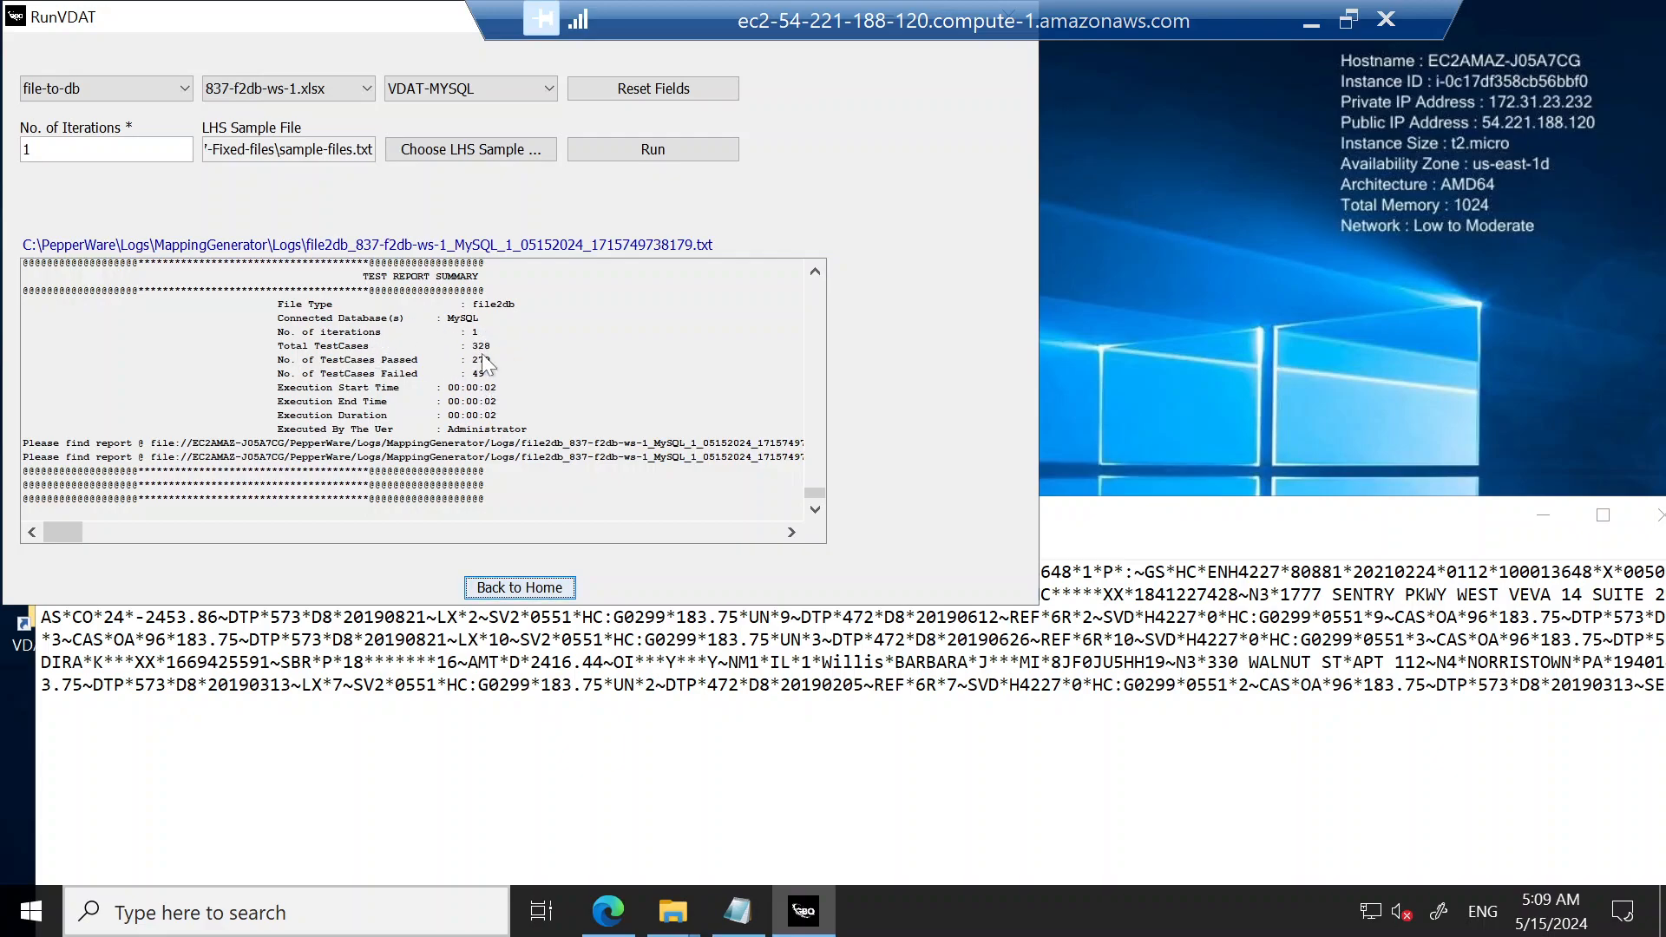
{"action": "left_click", "coordinate": [517, 247]}
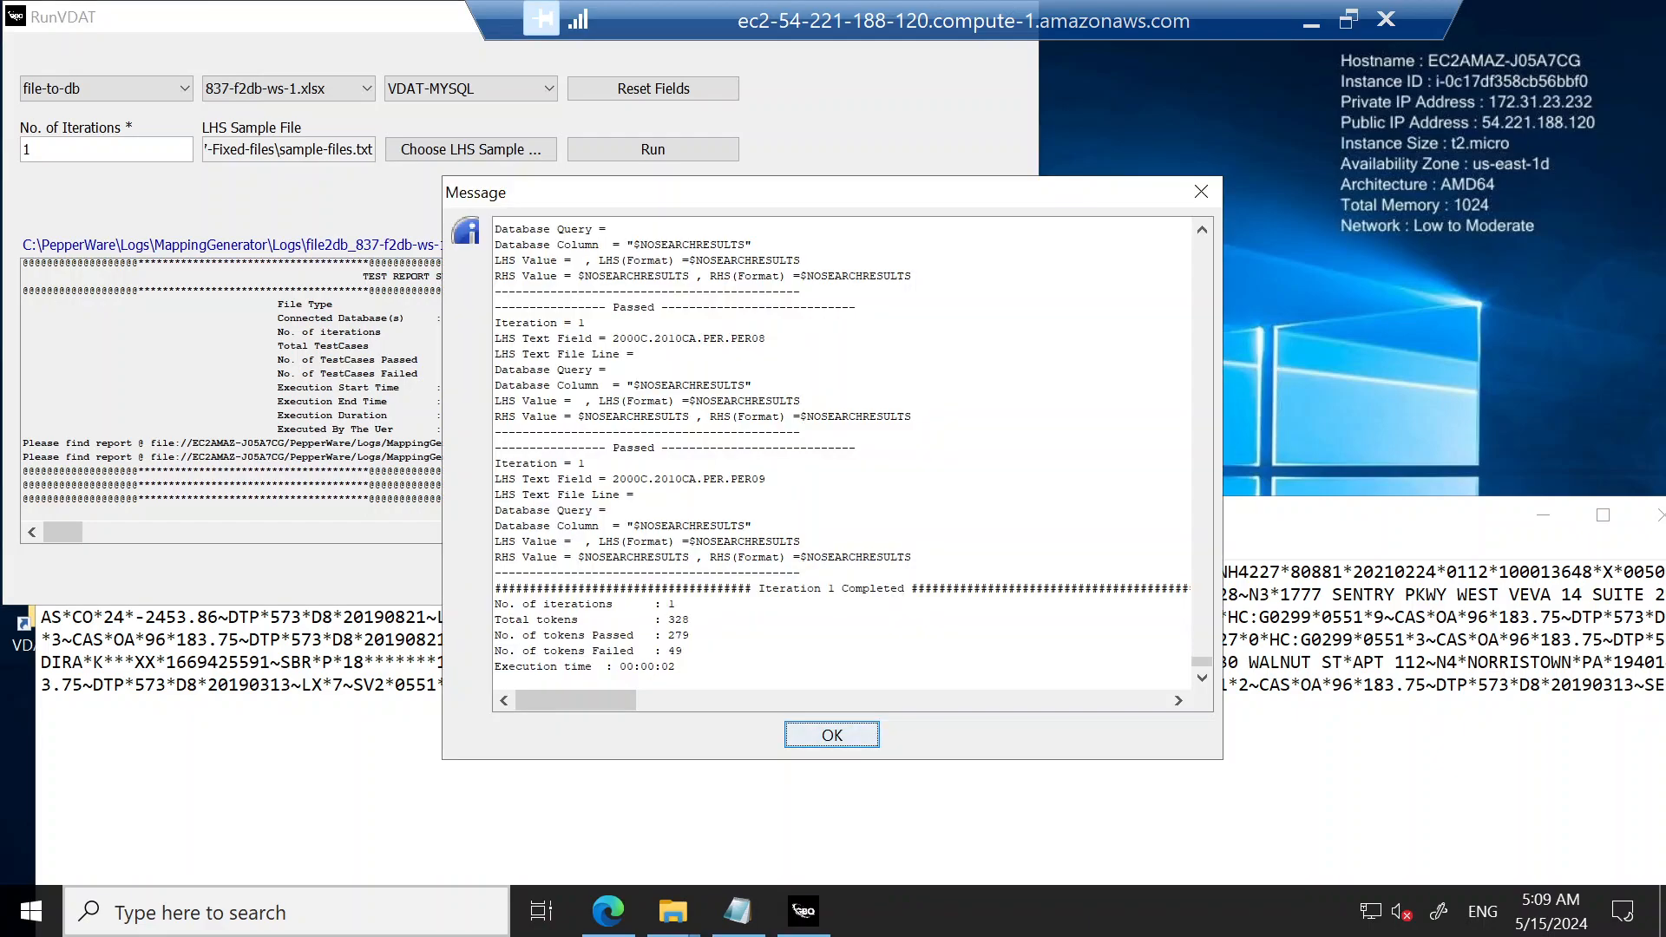
{"action": "left_click", "coordinate": [1202, 678]}
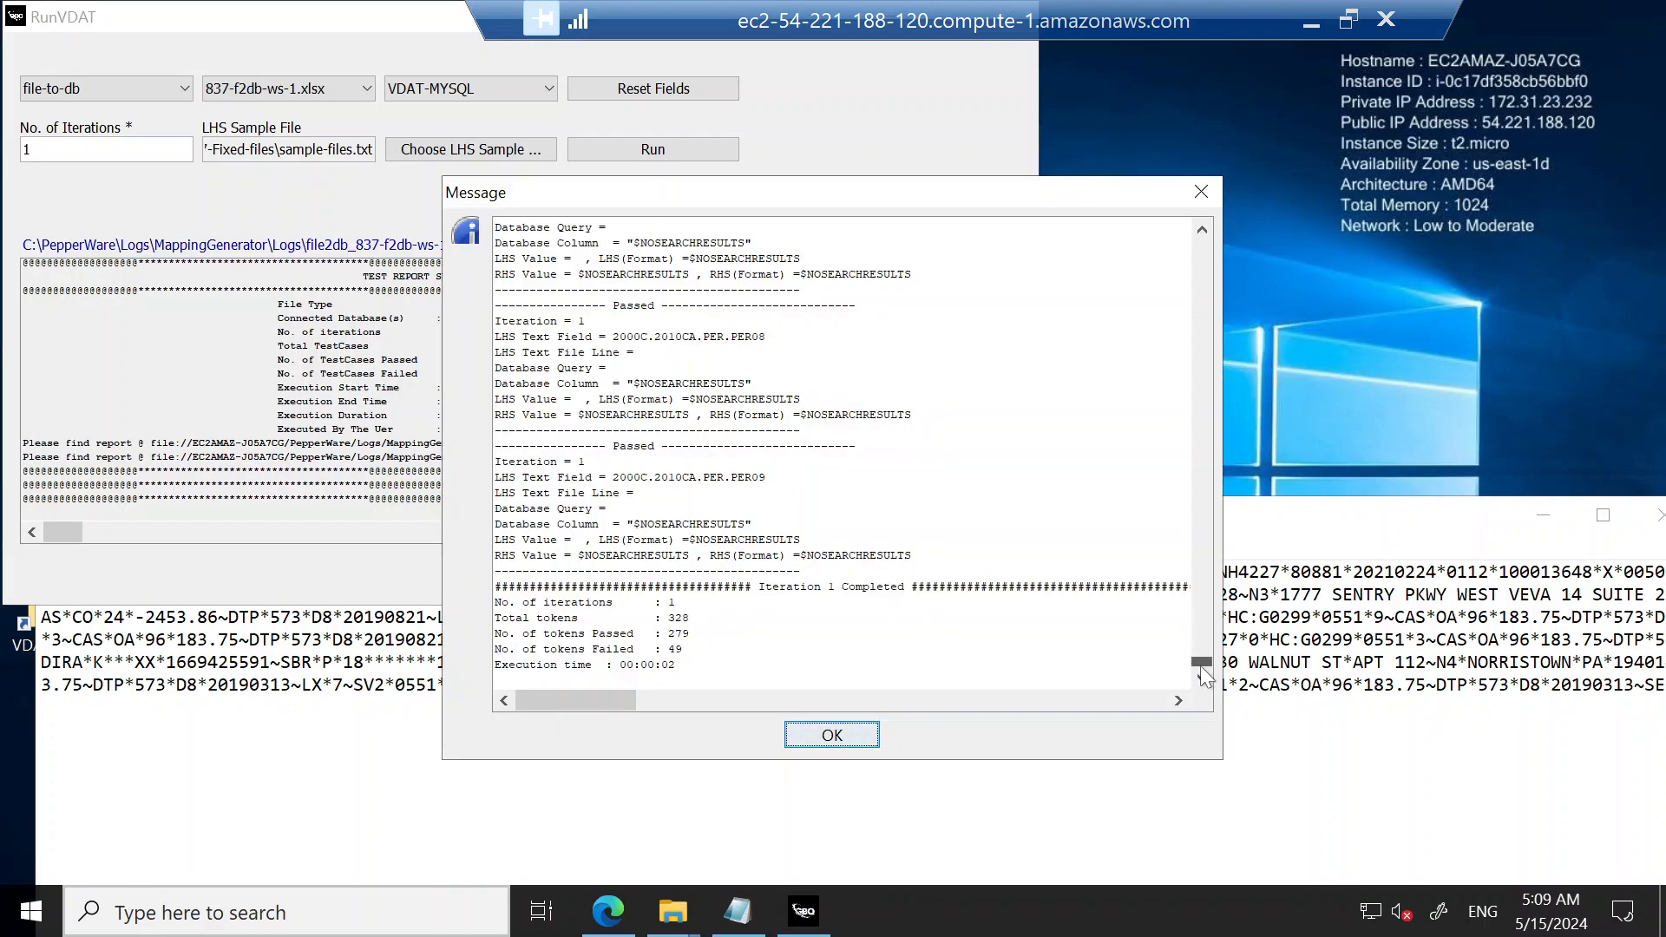
{"action": "left_click_drag", "start_coordinate": [1202, 664], "coordinate": [1202, 244]}
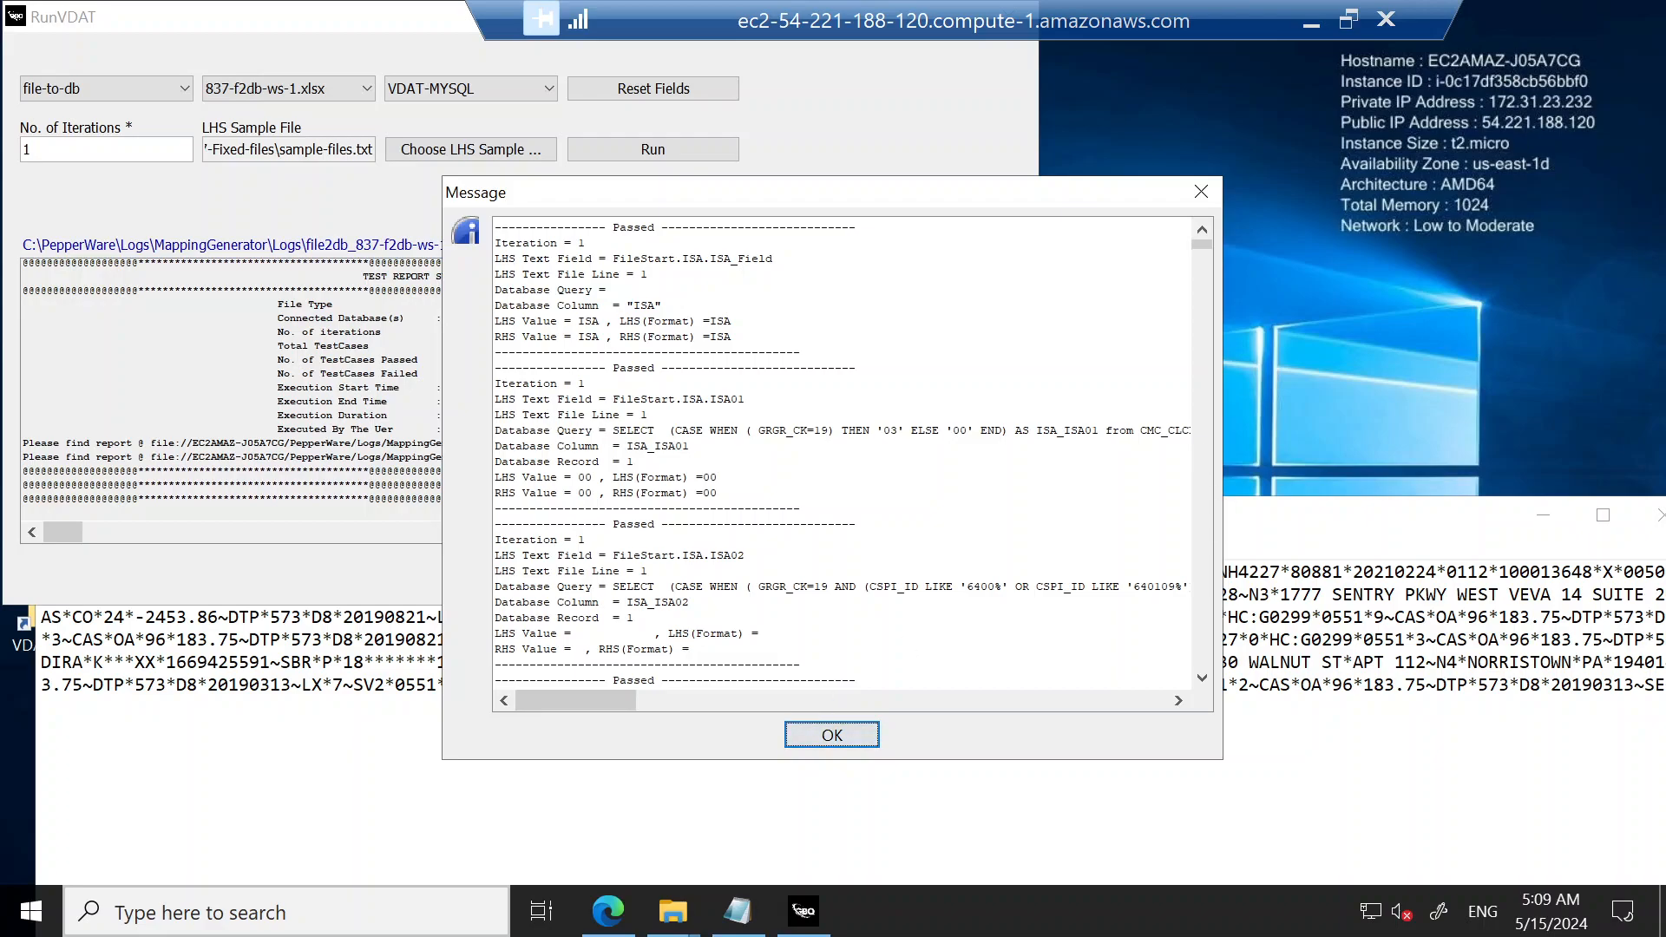
{"action": "mouse_move", "coordinate": [672, 911]}
{"action": "left_click_drag", "start_coordinate": [1201, 247], "coordinate": [1211, 284]}
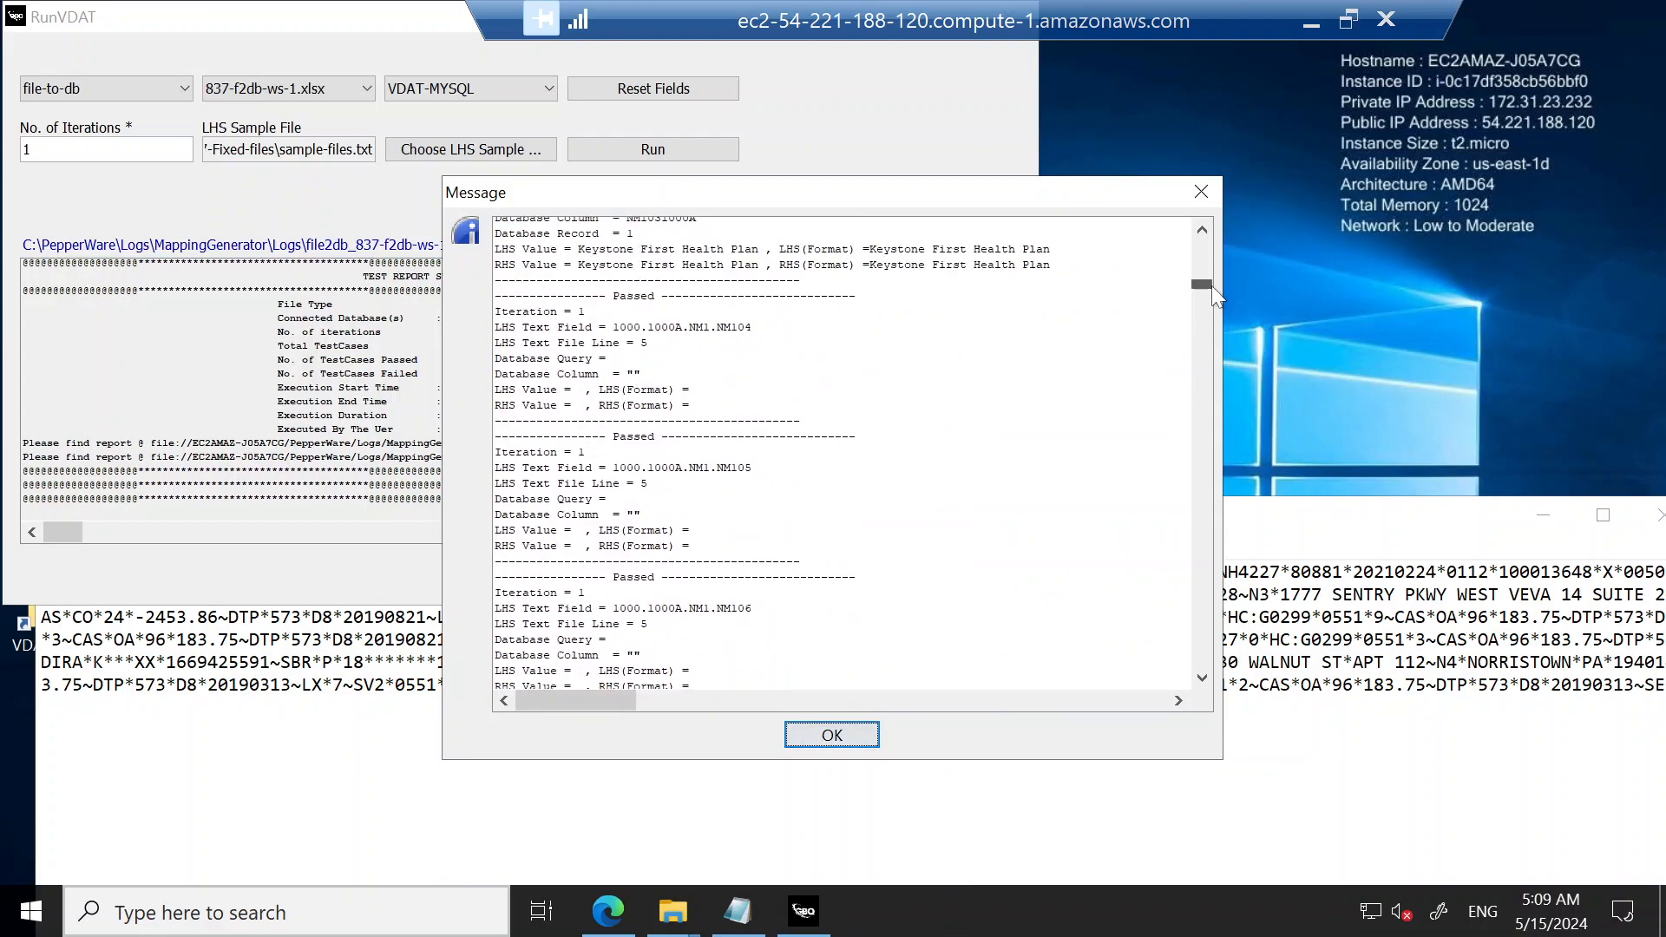
{"action": "left_click", "coordinate": [1204, 632]}
{"action": "left_click", "coordinate": [1204, 631]}
{"action": "left_click", "coordinate": [1204, 631]}
{"action": "left_click", "coordinate": [1204, 632]}
{"action": "left_click", "coordinate": [1205, 631]}
{"action": "left_click", "coordinate": [1204, 632]}
{"action": "left_click", "coordinate": [1204, 632]}
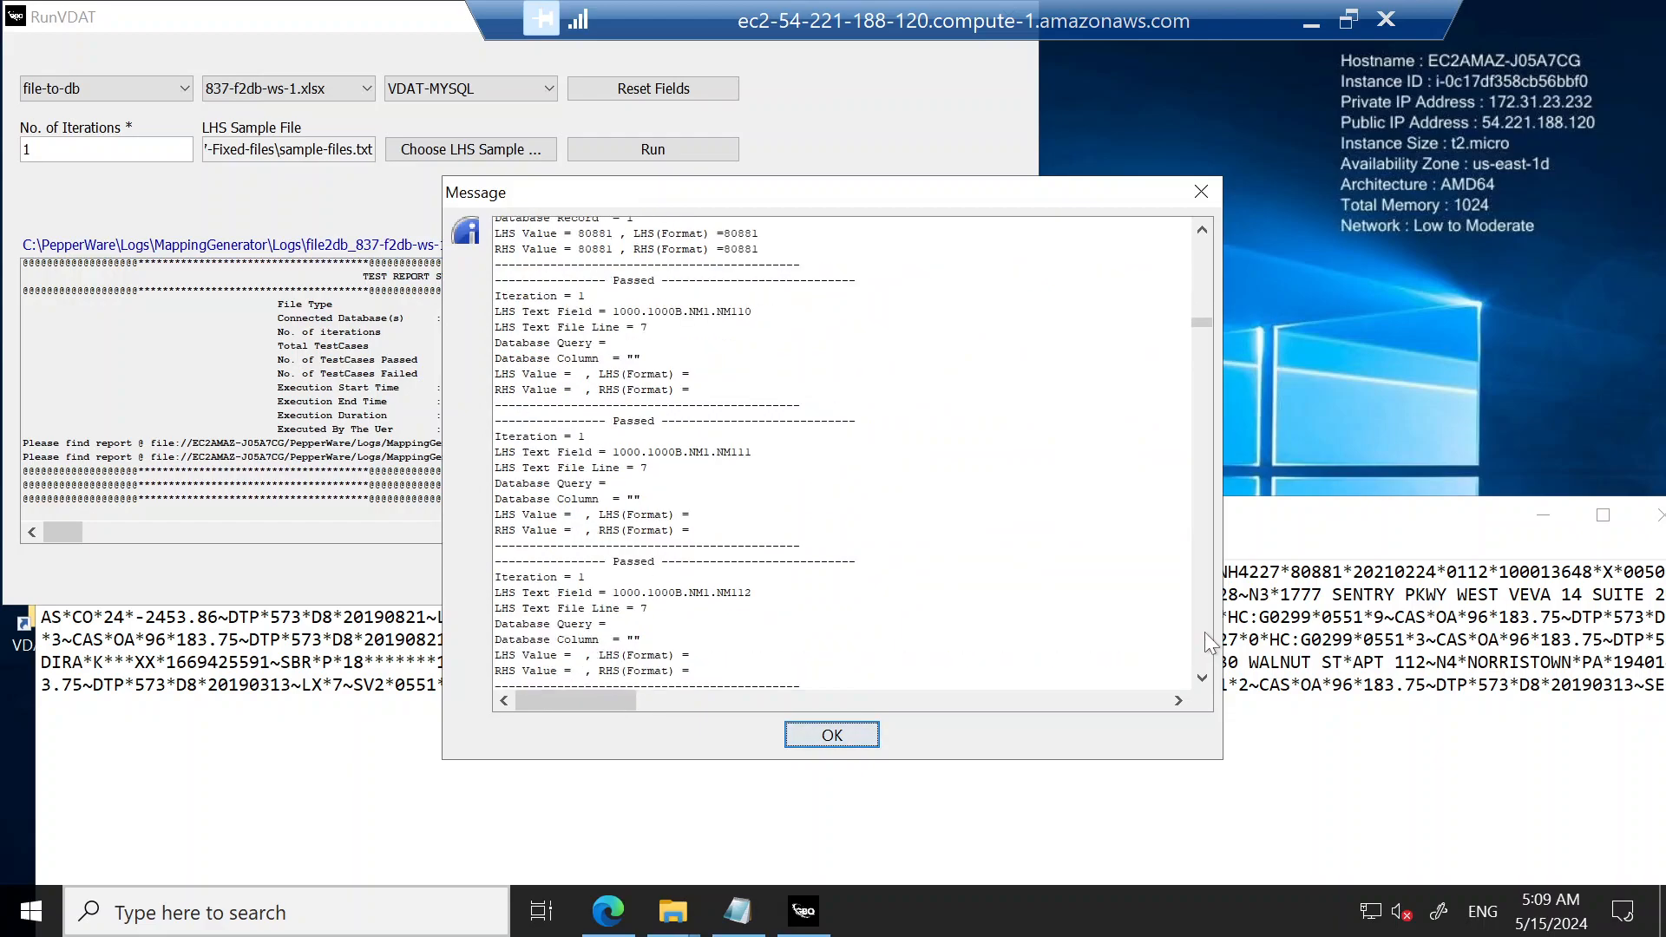
{"action": "left_click", "coordinate": [1204, 632]}
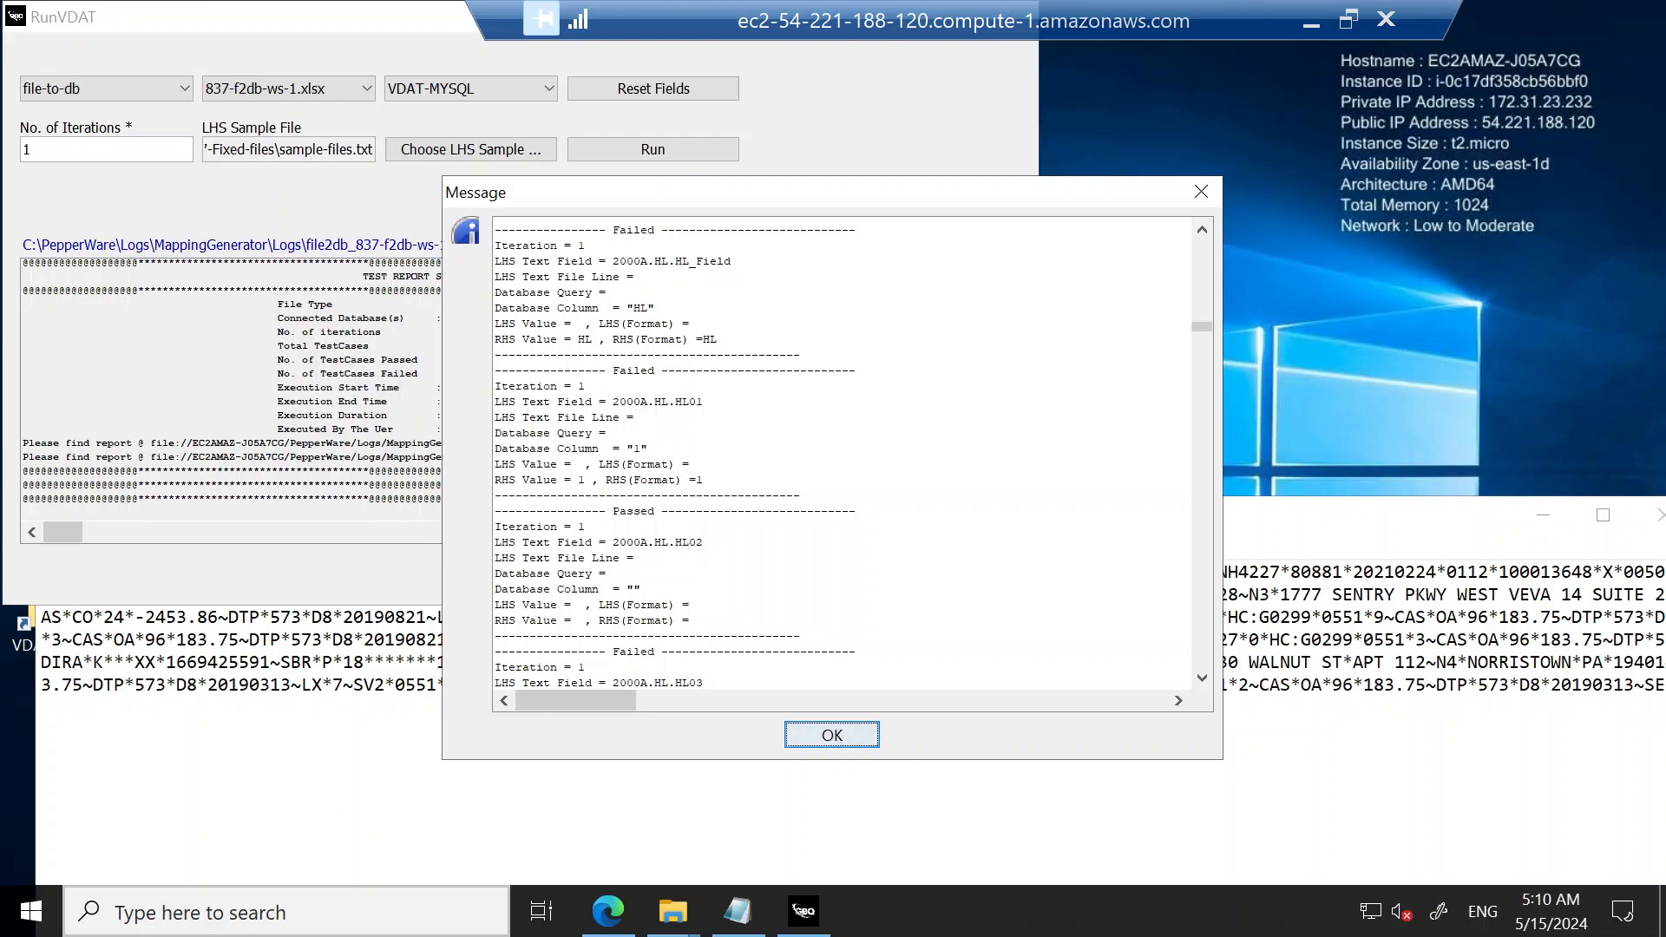
{"action": "left_click", "coordinate": [825, 735]}
Step: Leave RunVDAT, examine test case TC 1 FileStart.ISA.ISA_Field in the ExtentReports page in Edge, and minimize the remote session
{"action": "left_click", "coordinate": [549, 588]}
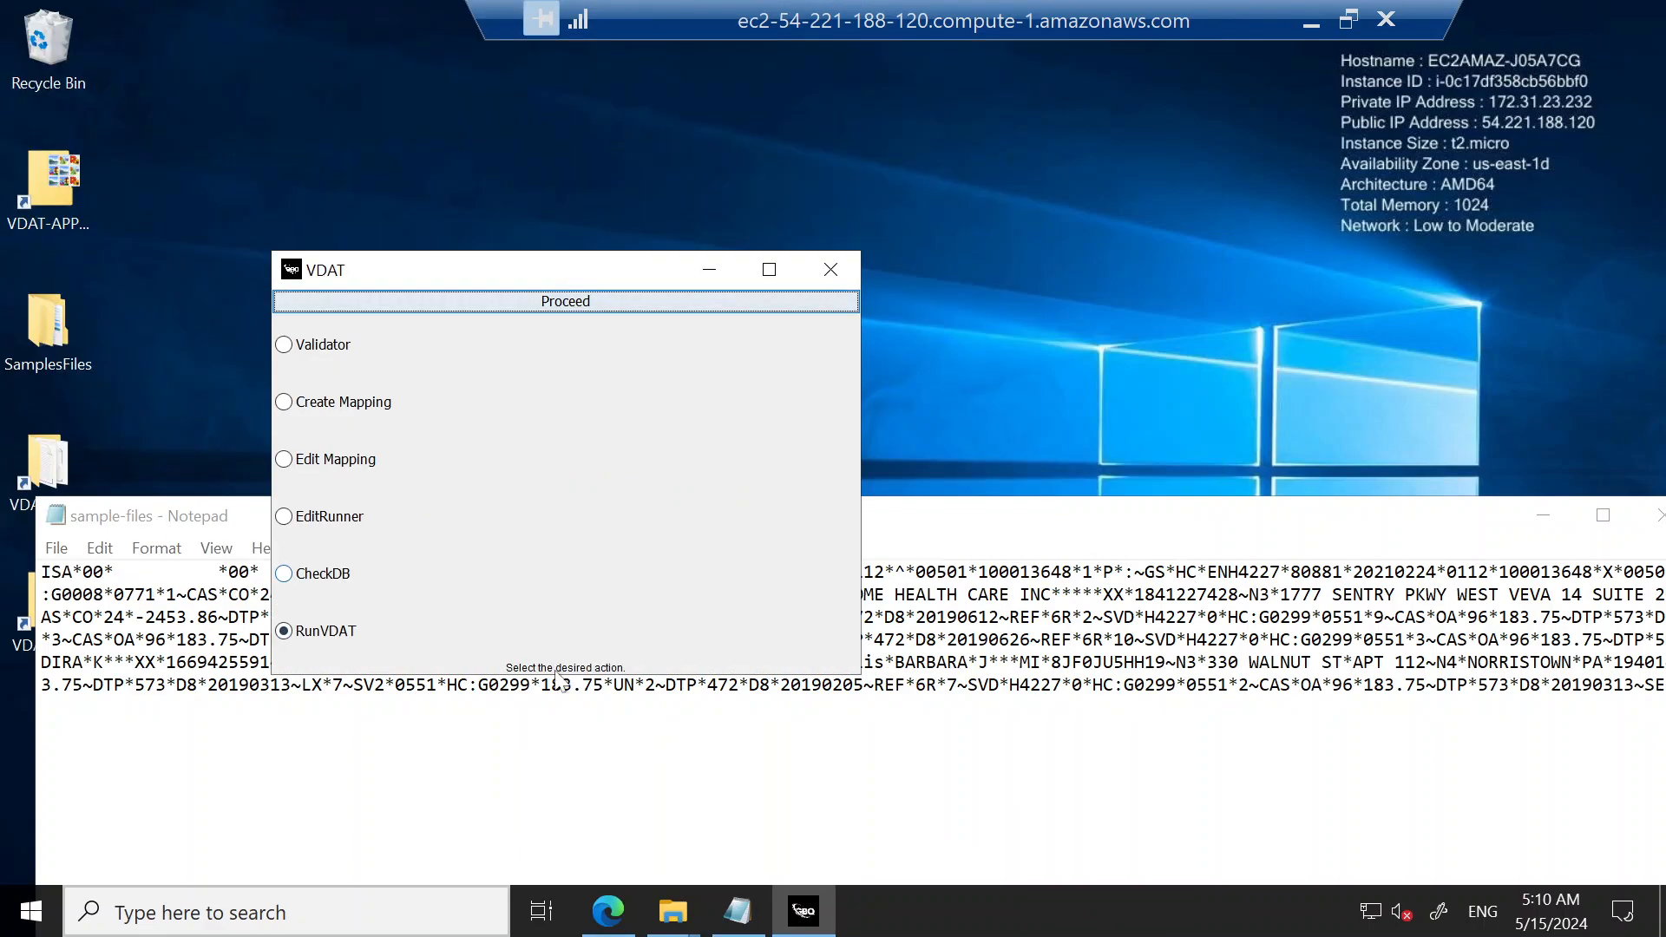
{"action": "left_click", "coordinate": [611, 921]}
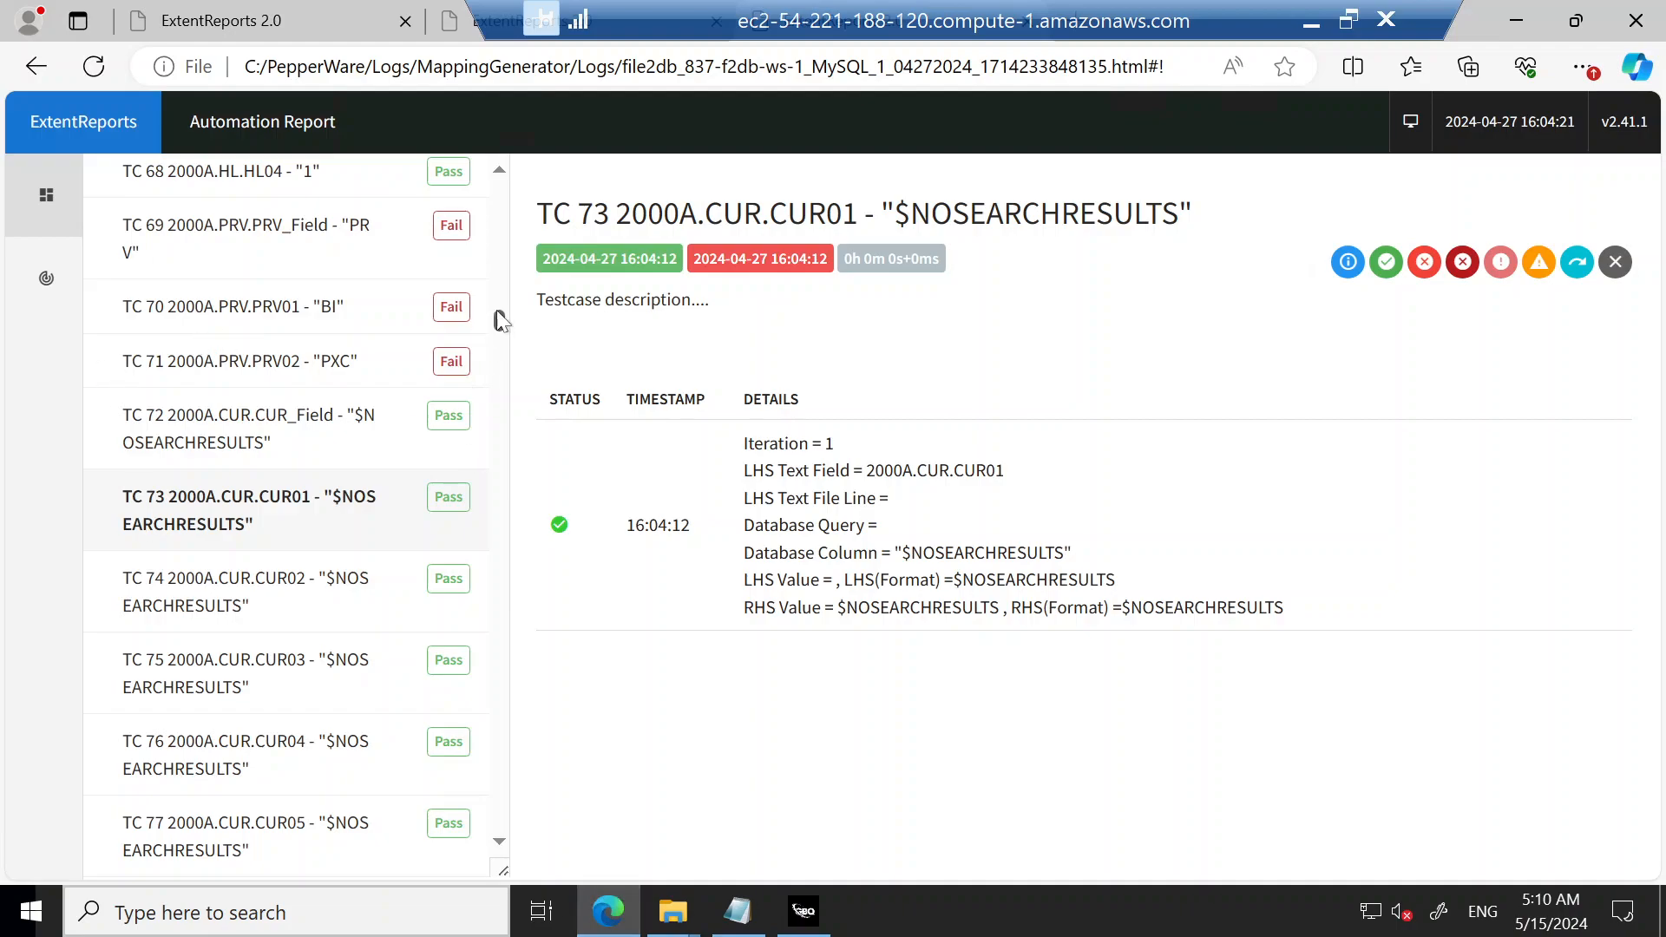
{"action": "left_click_drag", "start_coordinate": [496, 316], "coordinate": [524, 169]}
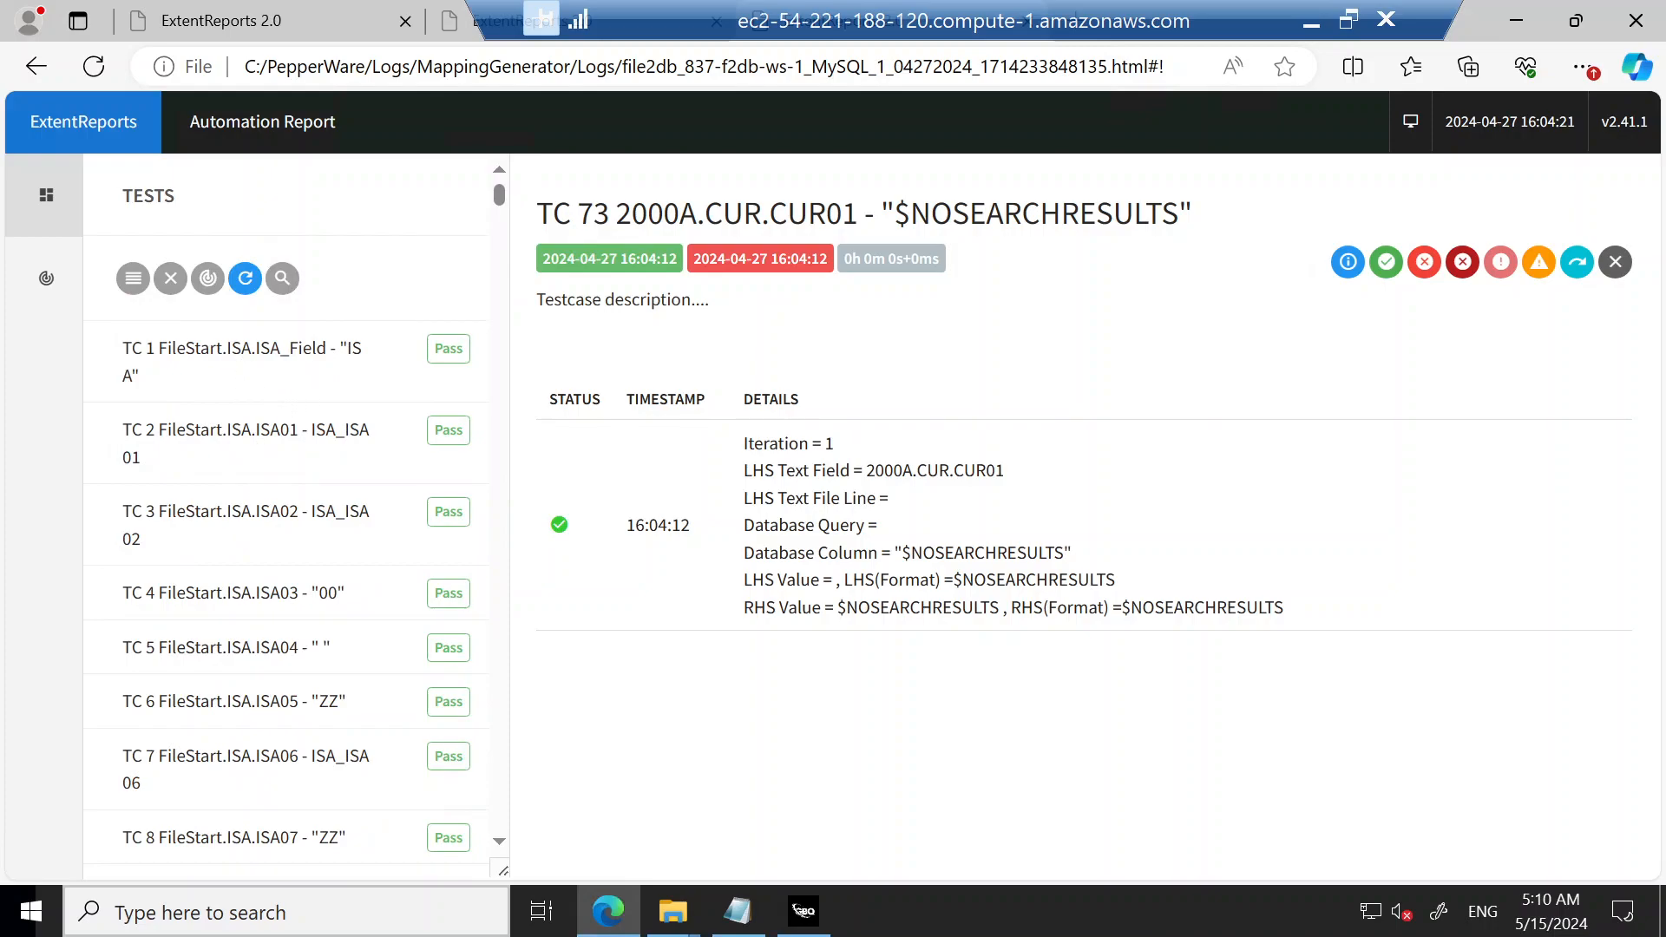
{"action": "left_click", "coordinate": [243, 349]}
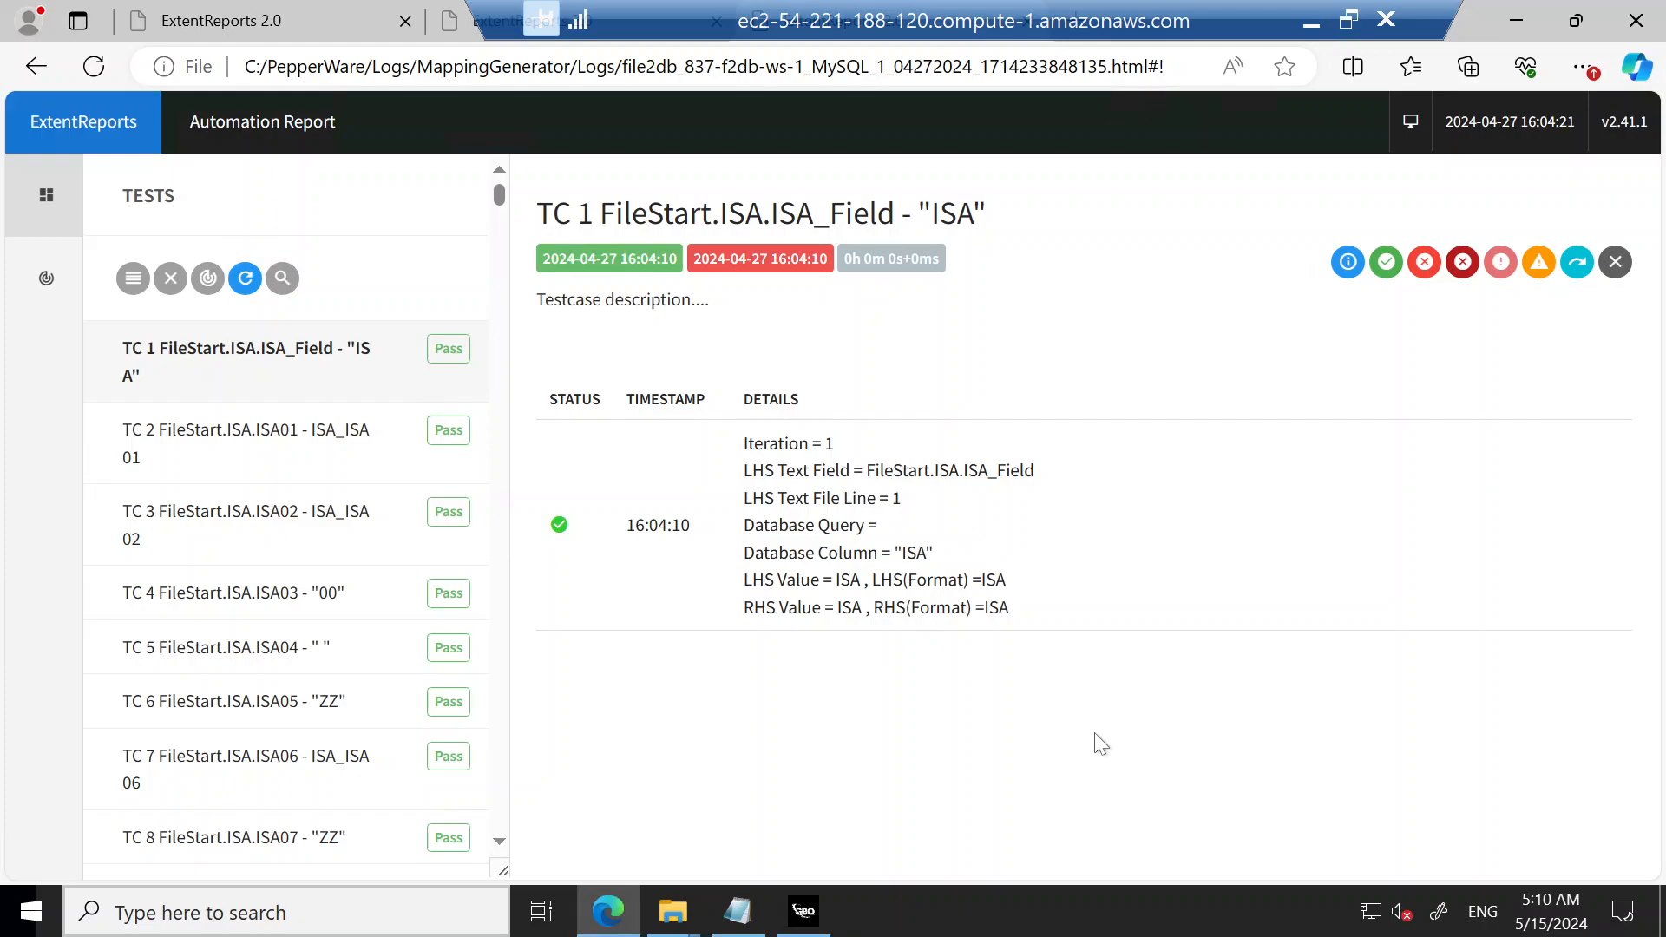
{"action": "left_click", "coordinate": [1310, 21]}
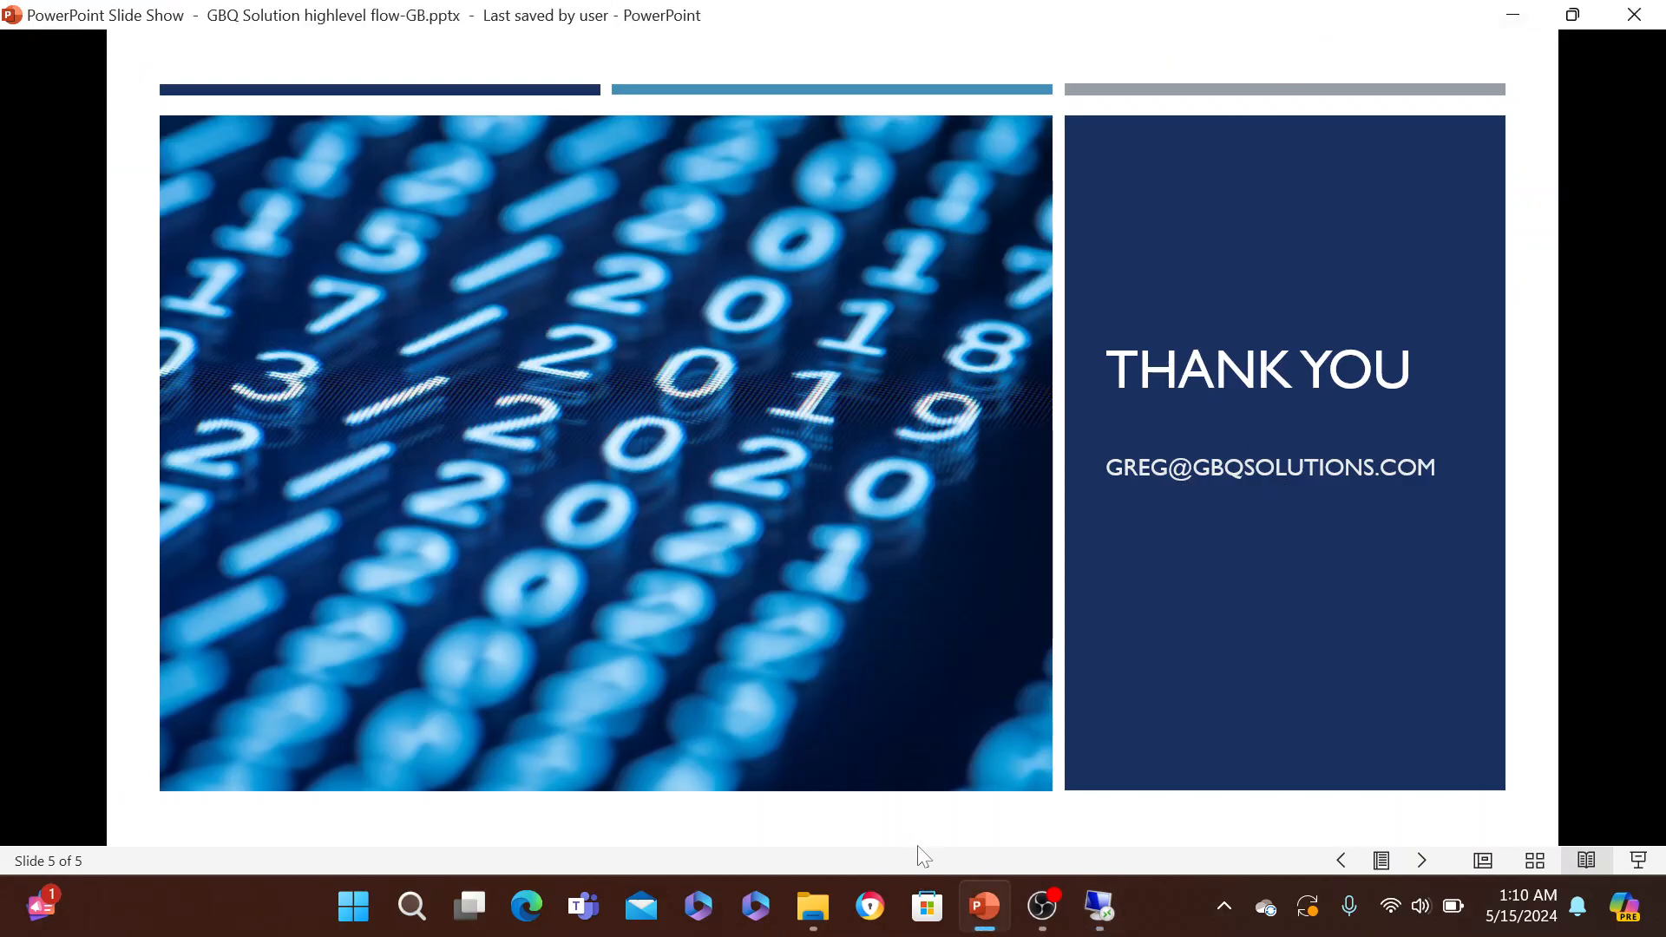